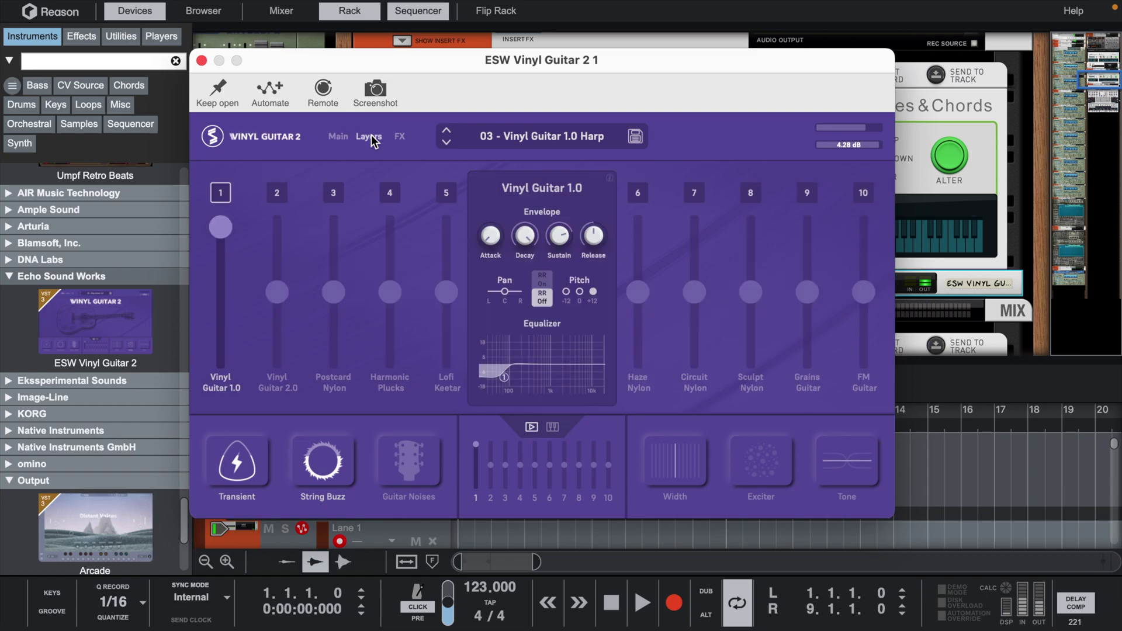
View the Vinyl Guitar 2 effects, close its window, and enable Open Chords and Octave Down in Scales & Chords
click(401, 138)
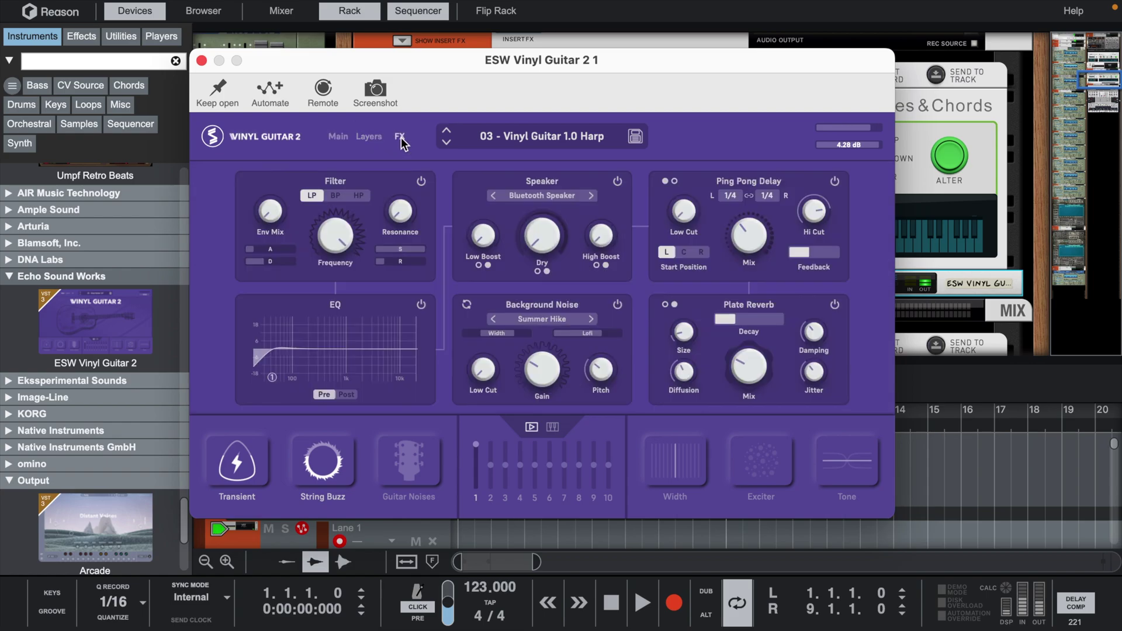
click(202, 61)
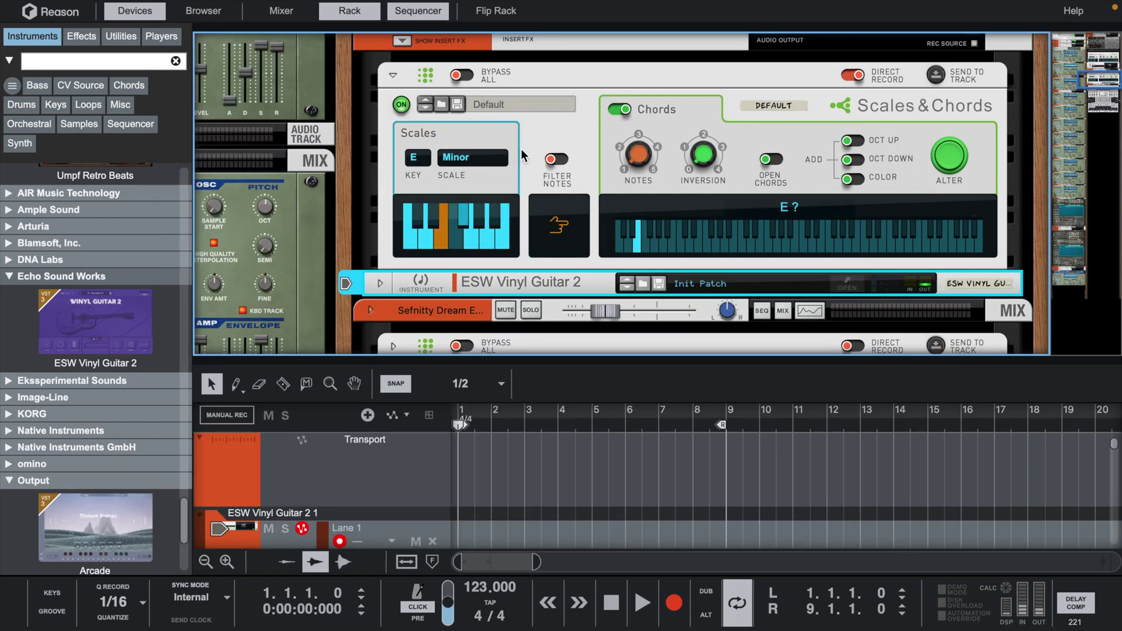
click(646, 164)
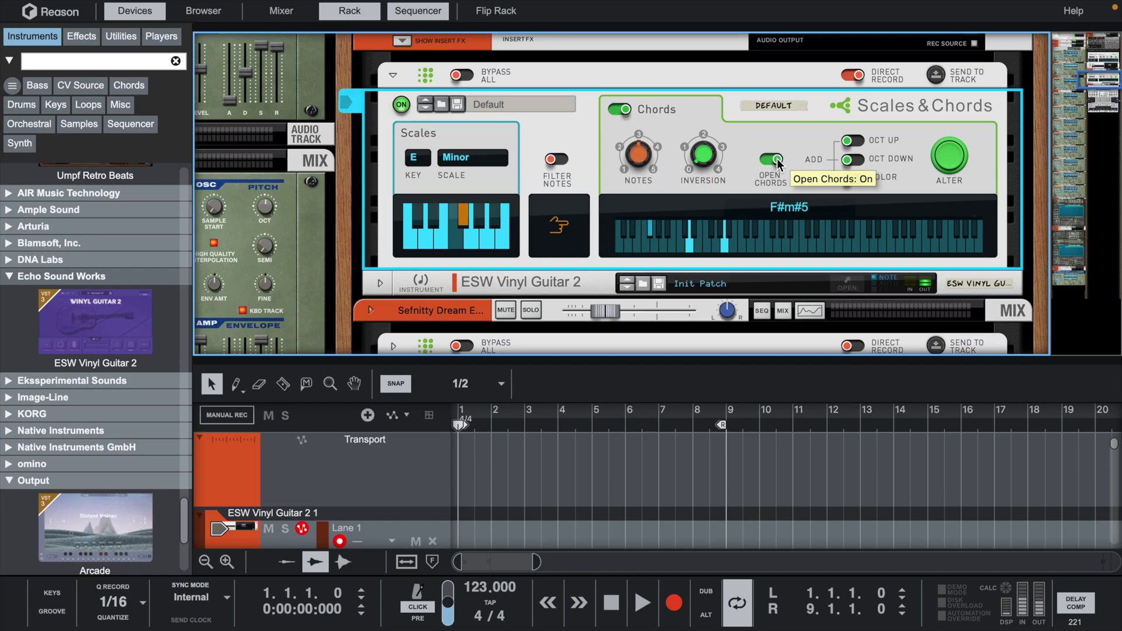
click(859, 159)
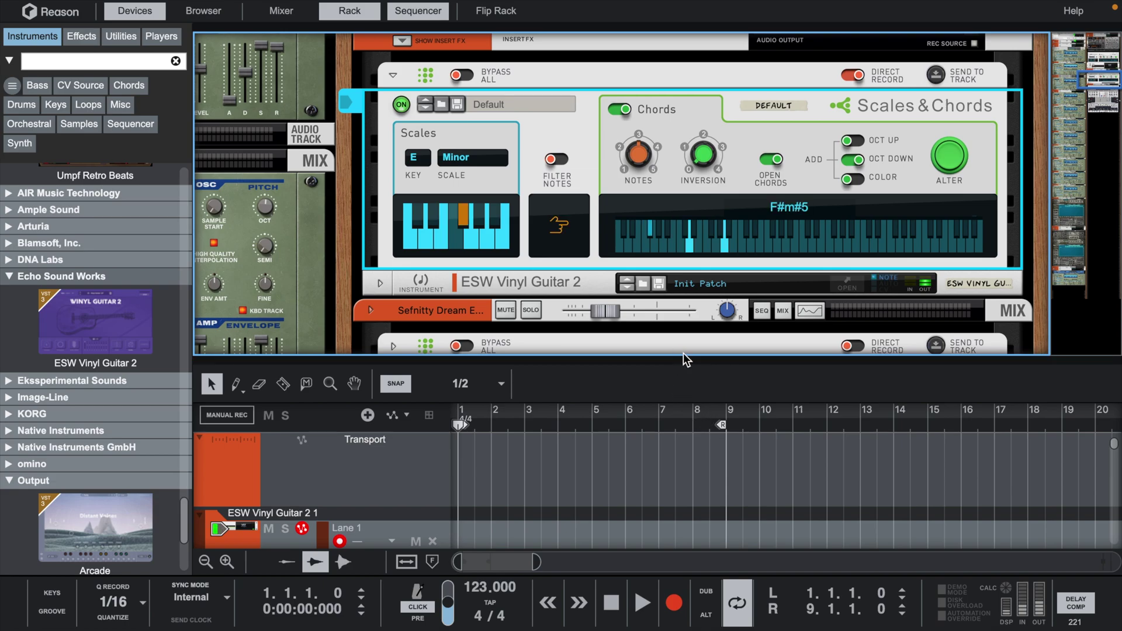
Enlarge the sequencer's note editor, hide the device browser, and record a chord progression from bar 1 in the guitar clip
drag(683, 359, 684, 149)
click(134, 11)
drag(266, 348, 526, 347)
double_click(454, 355)
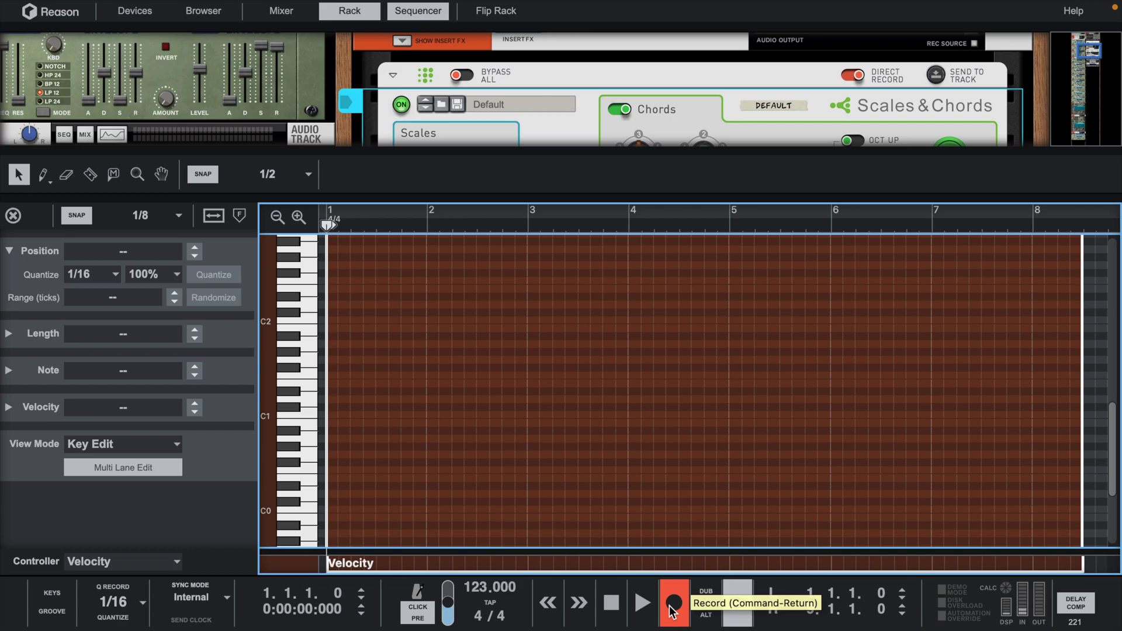
click(672, 608)
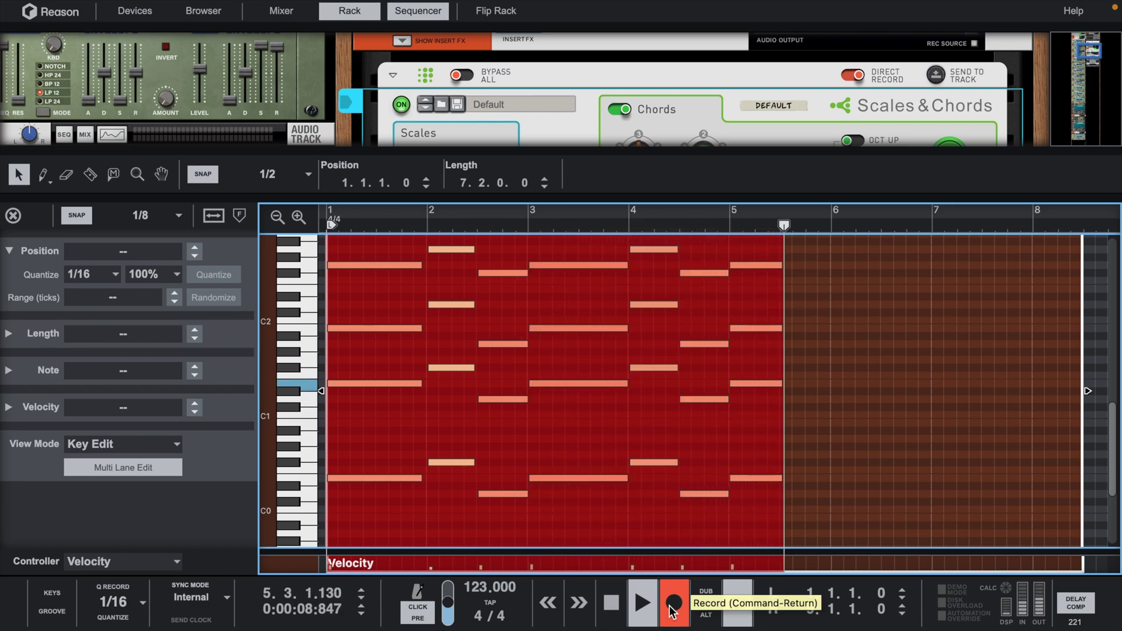
key(space)
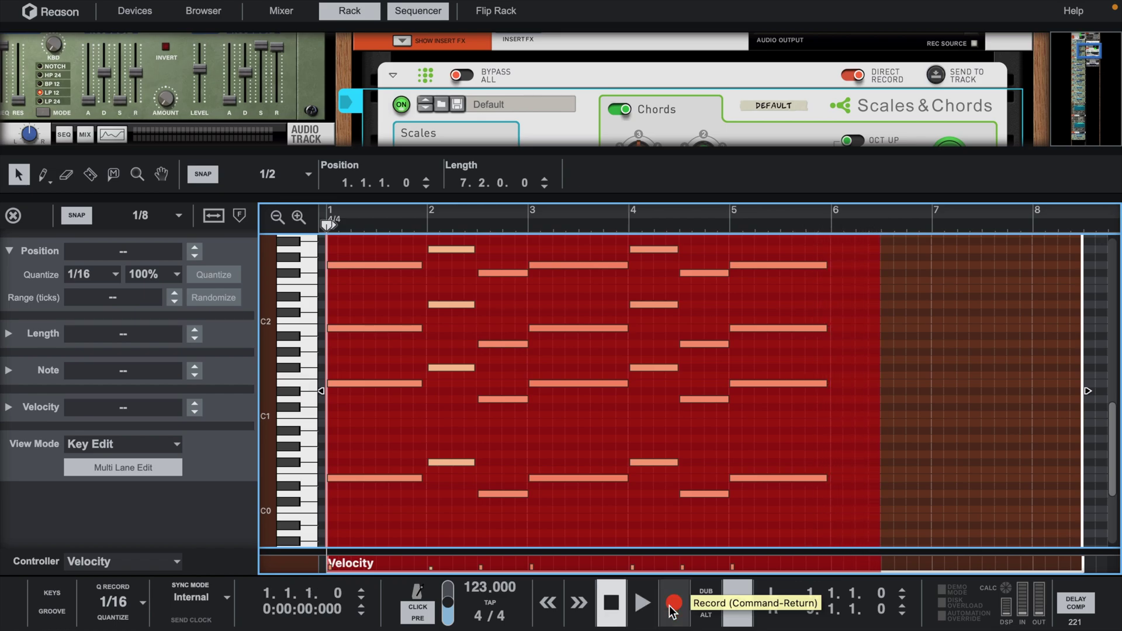
Delete the extra recorded chord that starts at bar 5 of the guitar clip
key(Escape)
right_click(431, 348)
click(490, 574)
key(Delete)
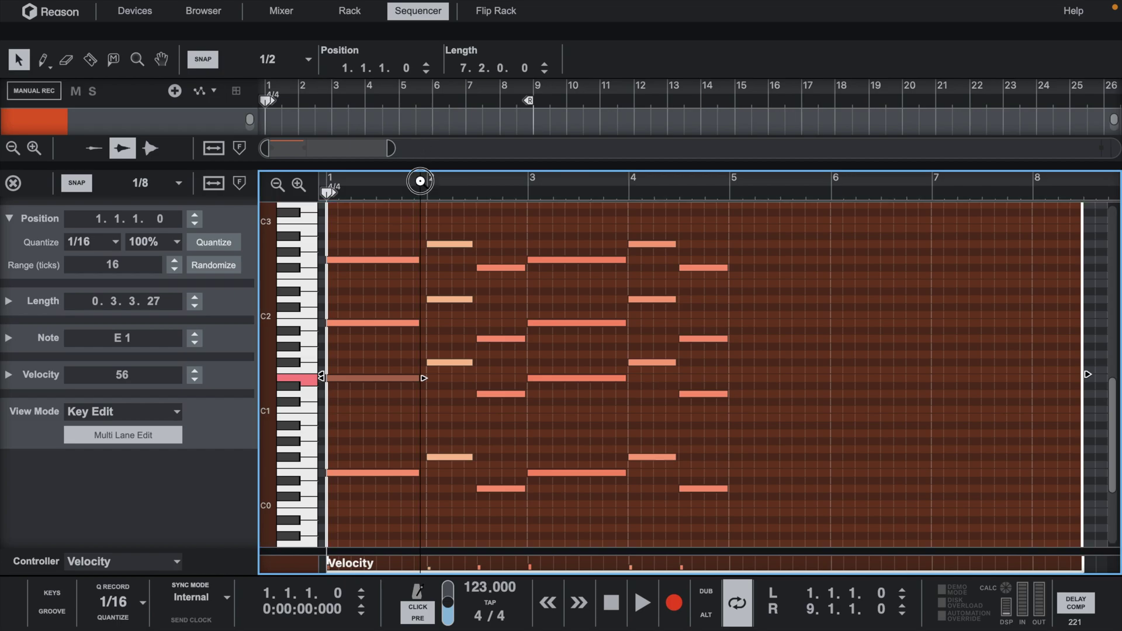
Trim the start of the first chord's E1 note to 1.1.3 and its B1 note to 1.2.3, then audition it
drag(420, 181, 420, 234)
drag(323, 378, 349, 378)
click(344, 306)
click(339, 323)
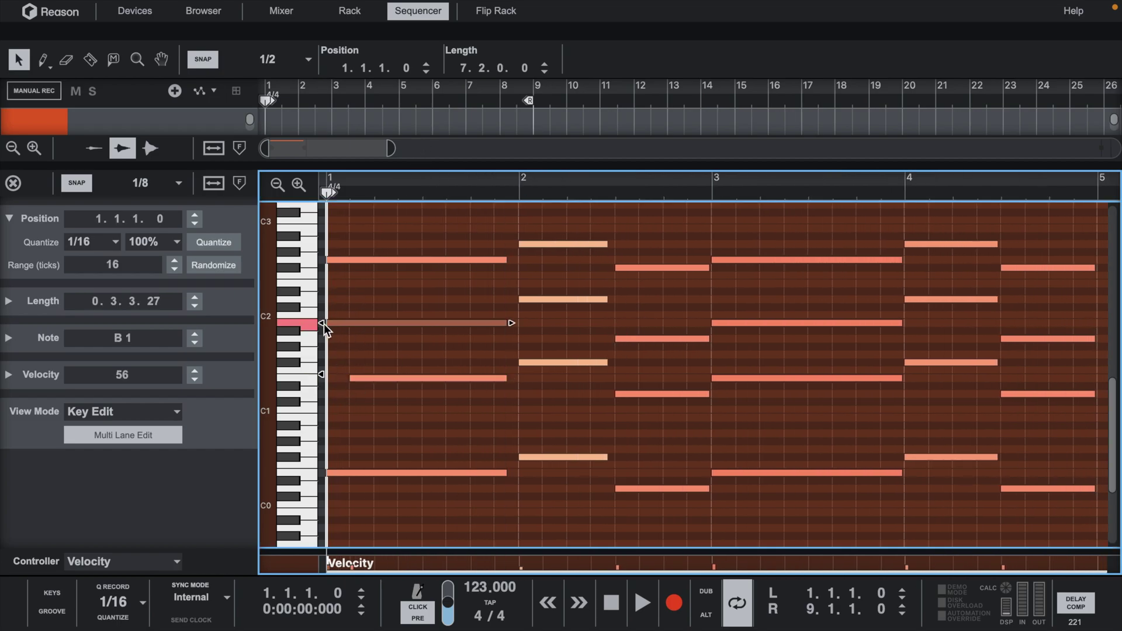
key(space)
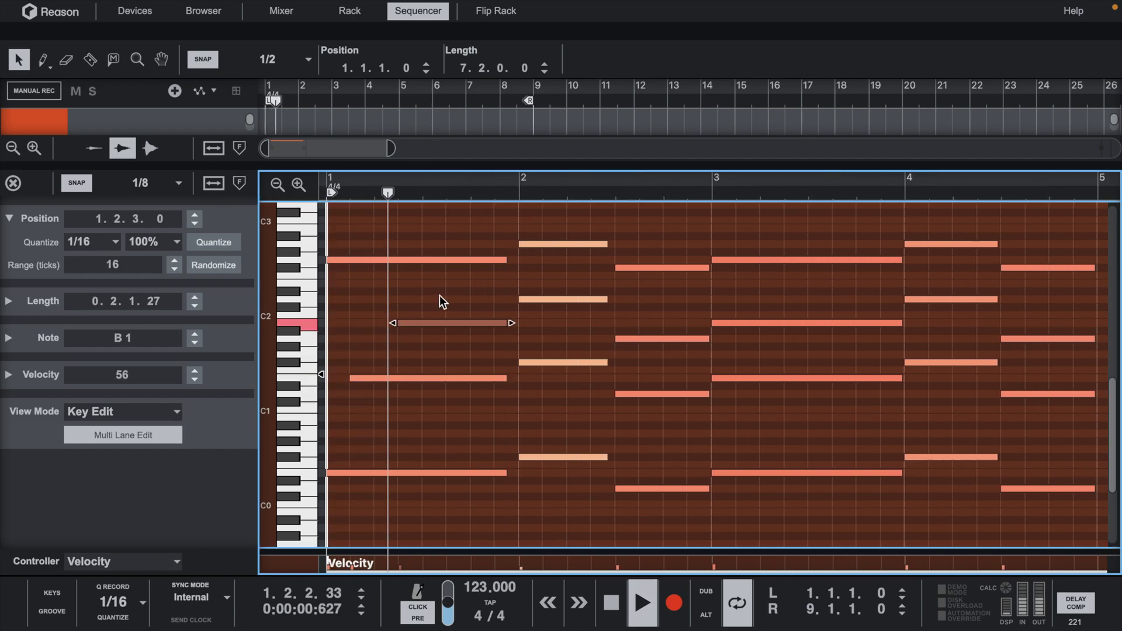
key(space)
Turn off the metronome click and razor-split the first chord's top note and the bar 2 chords' upper notes at staggered points
key(r)
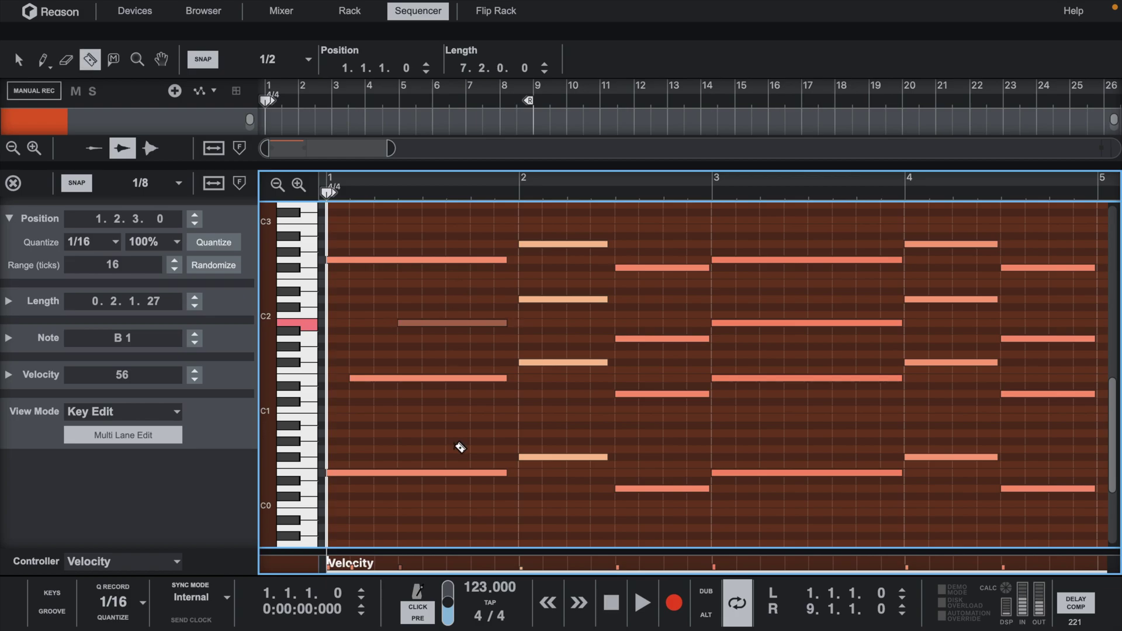
click(426, 609)
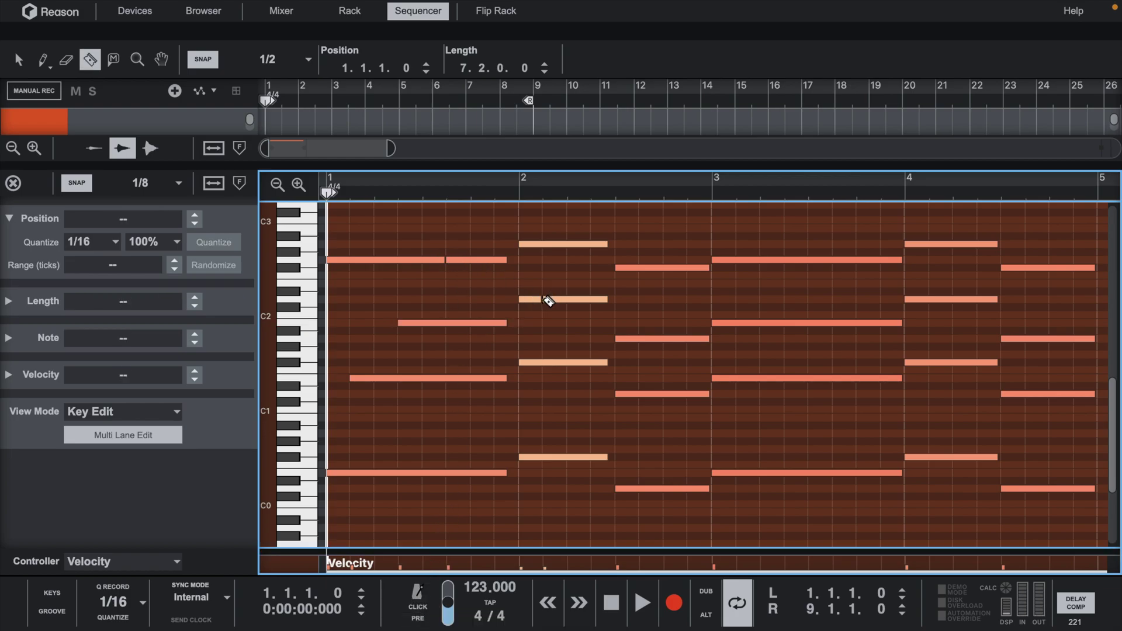
key(space)
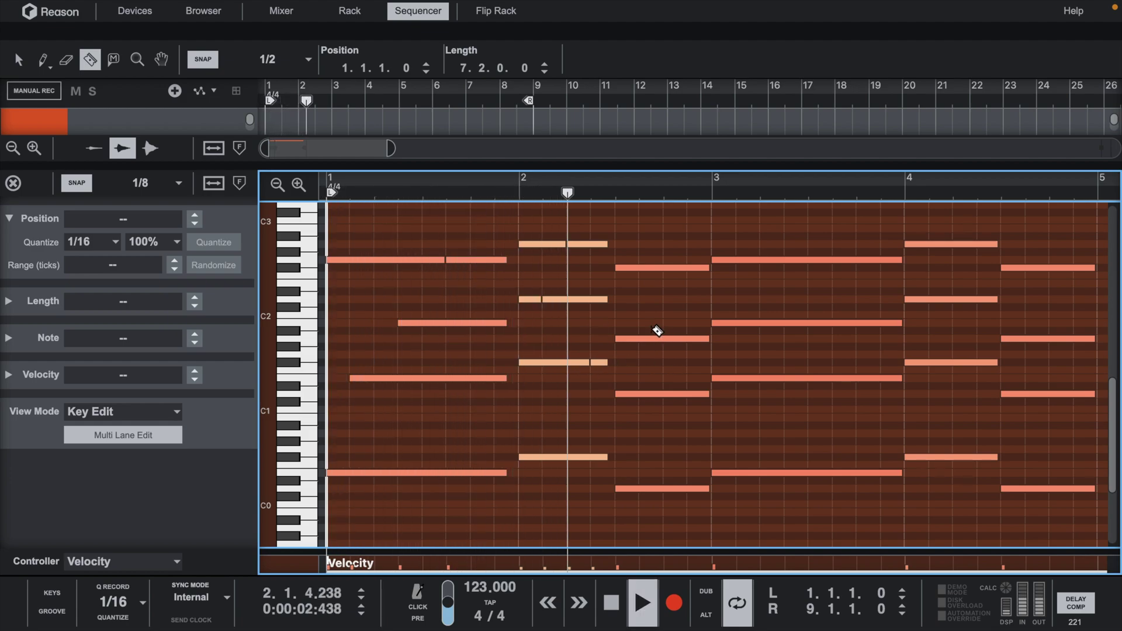
key(space)
key(space)
click(688, 338)
Trim the bar 3 chord's B1 note to start at 3.2.3 and its E1 note at 3.1.3, and audition the loop
key(q)
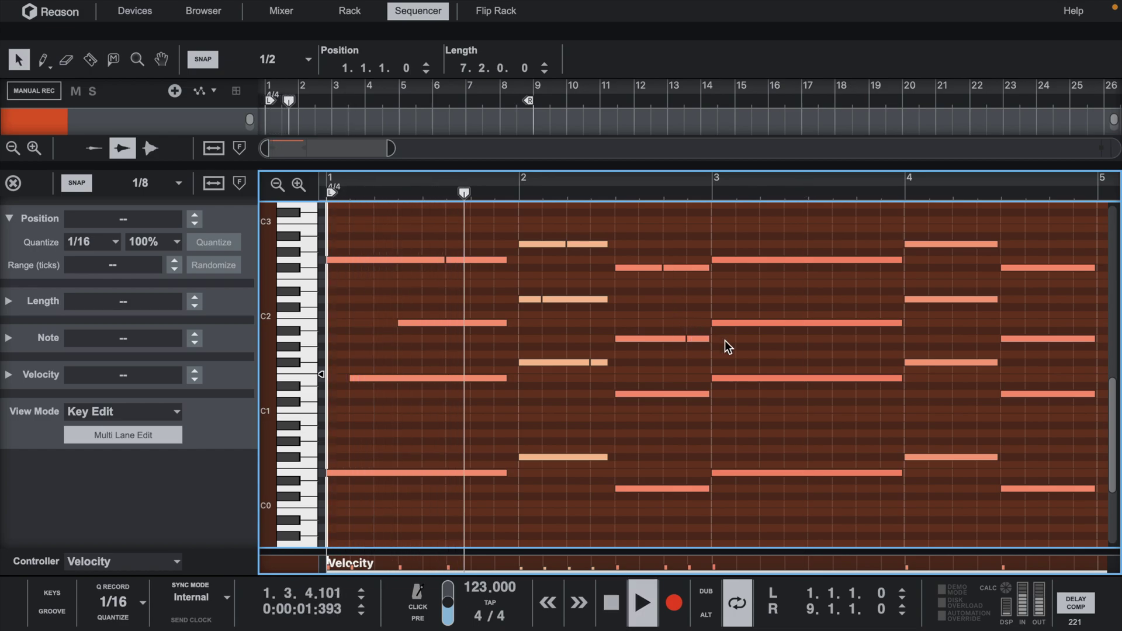
drag(721, 321, 785, 325)
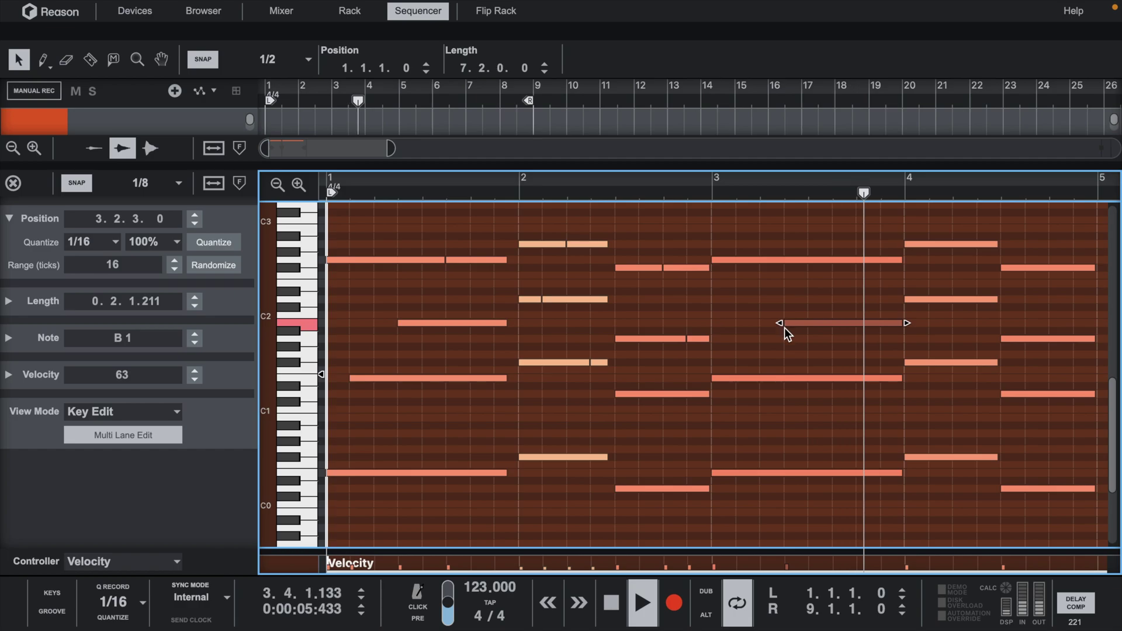
click(746, 361)
click(745, 378)
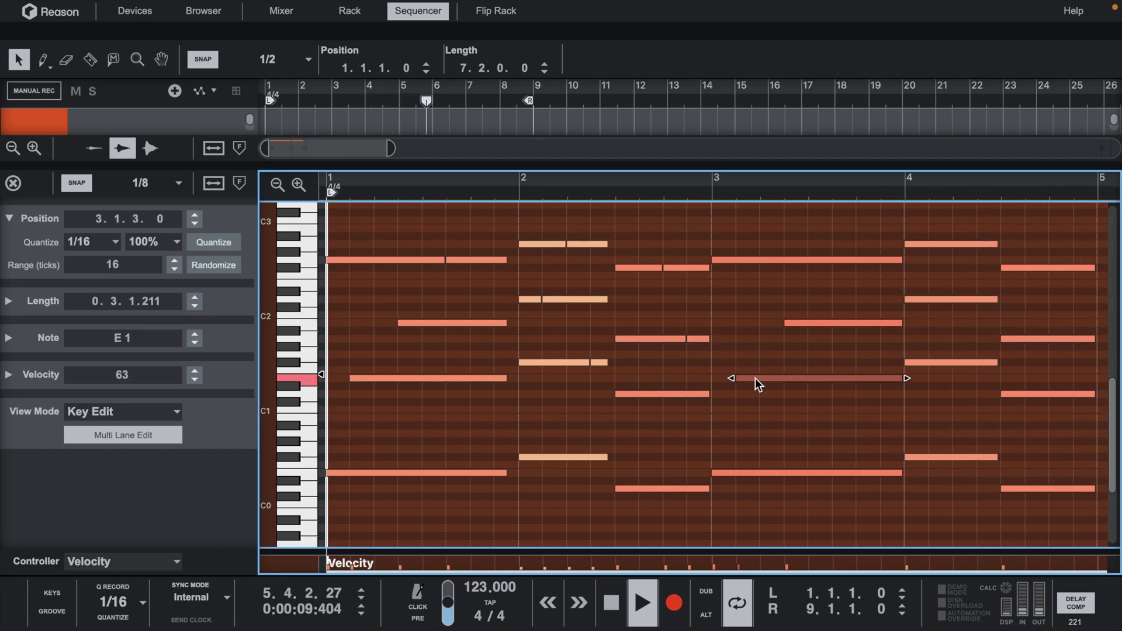
key(space)
key(space)
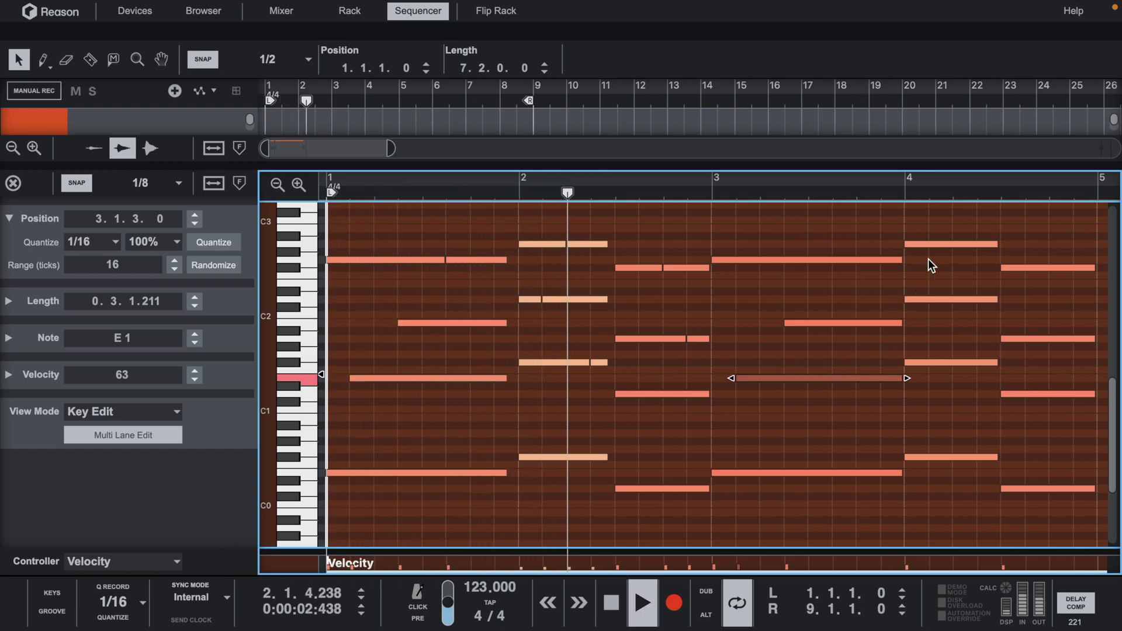
Razor-split the upper notes of both bar 4 chords at staggered eighth-note points
key(r)
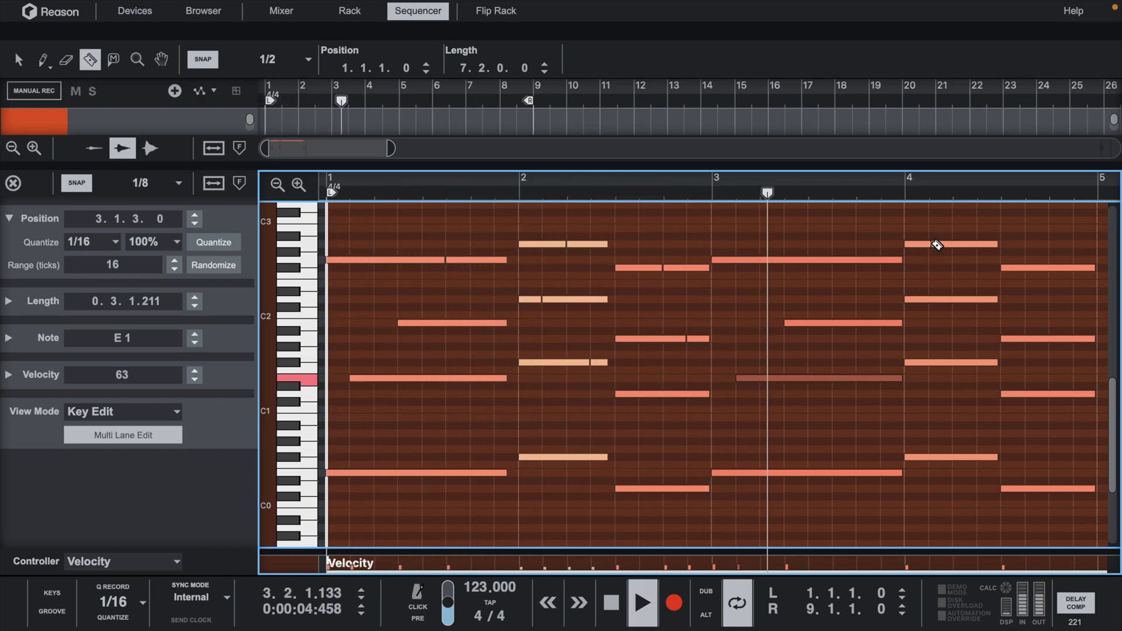
click(932, 300)
click(953, 243)
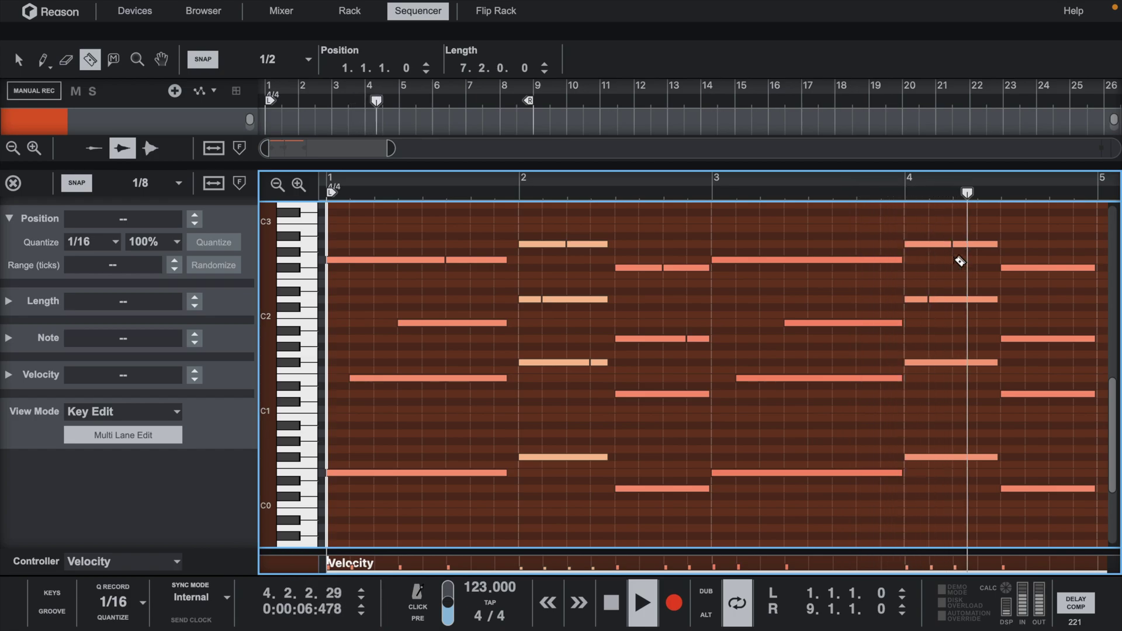
click(984, 363)
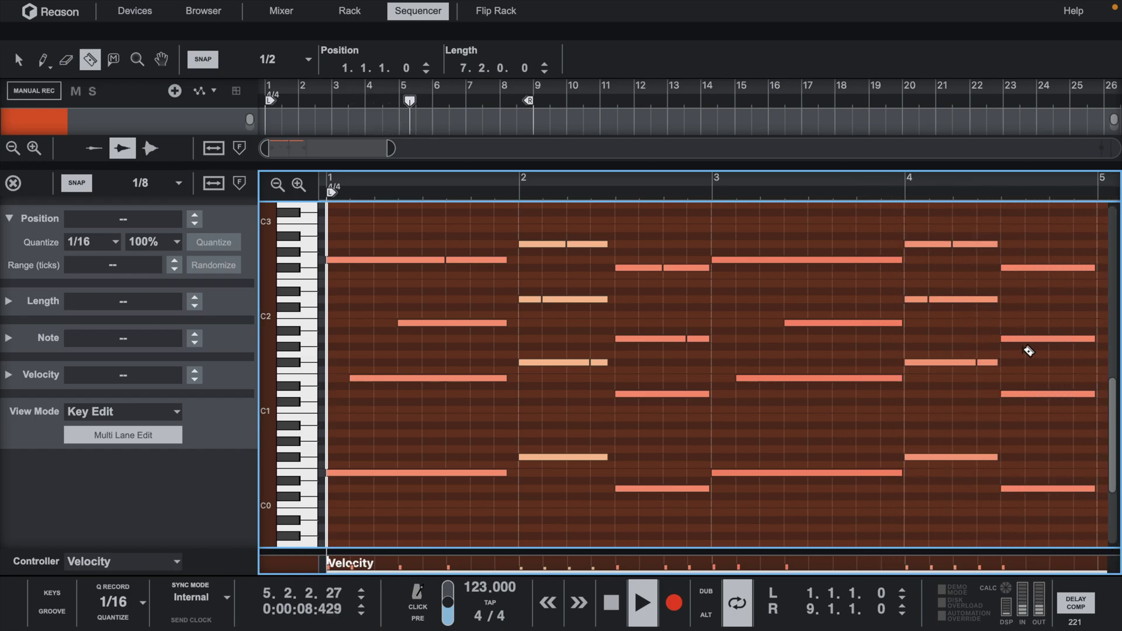
click(1079, 268)
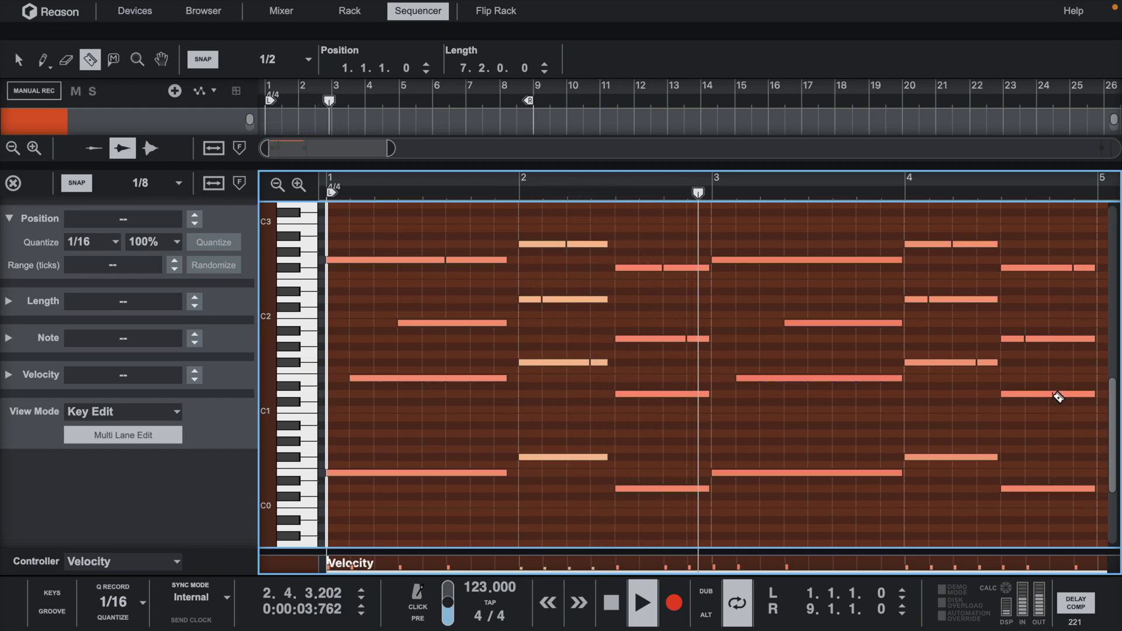
click(1056, 395)
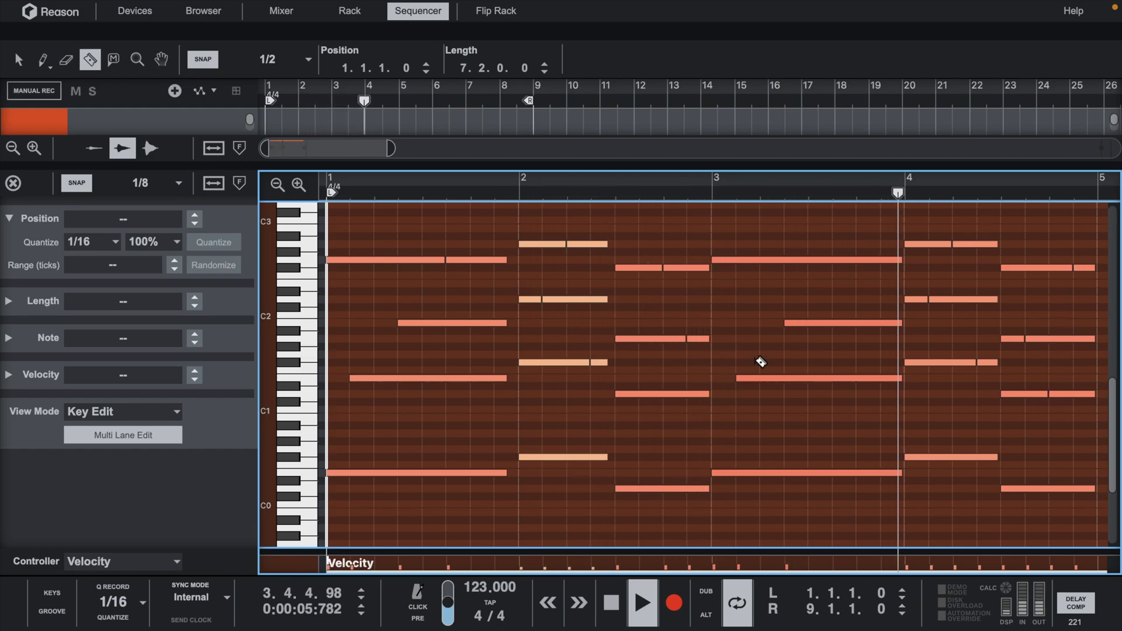
Stop playback and duplicate the whole four-bar pattern so it repeats from bar 5
drag(653, 186, 701, 83)
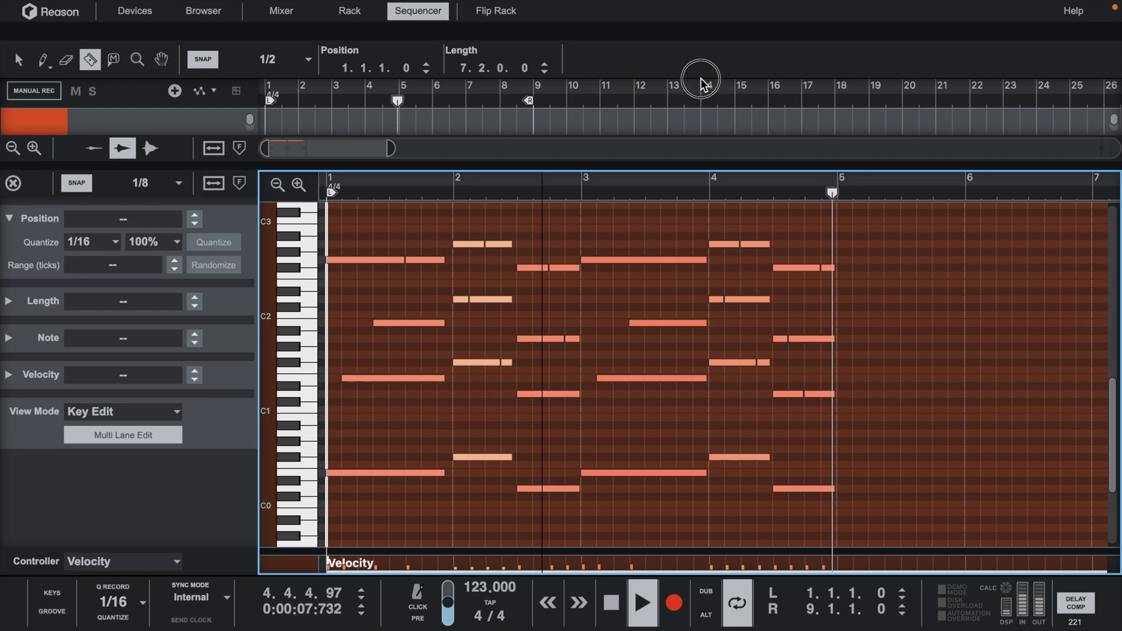
key(space)
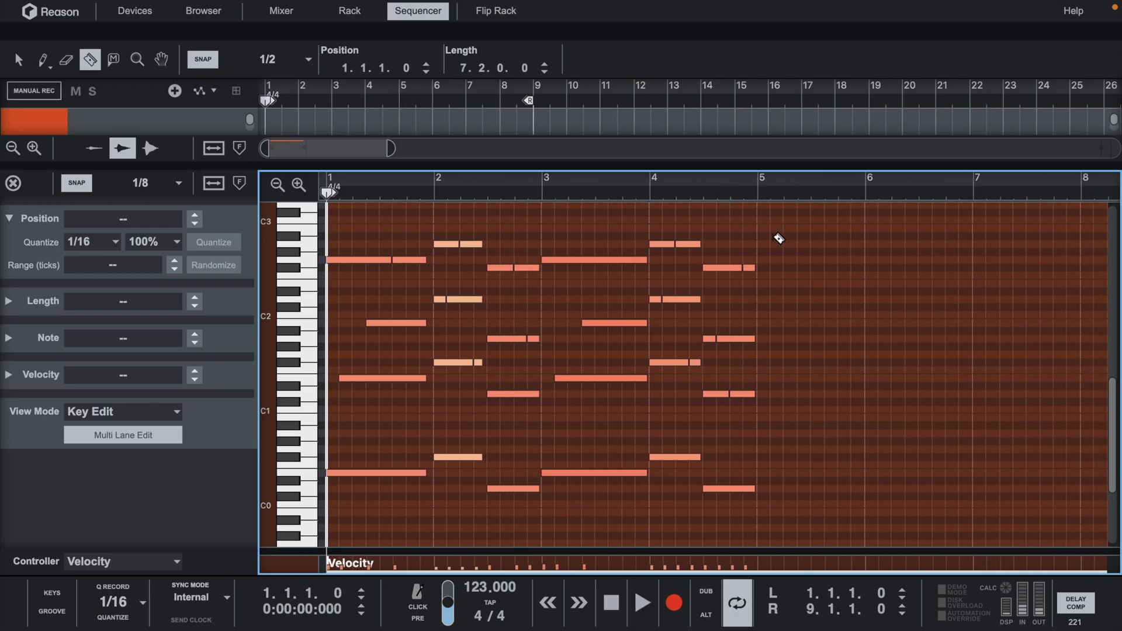
drag(782, 241, 320, 498)
key(super+d)
click(812, 322)
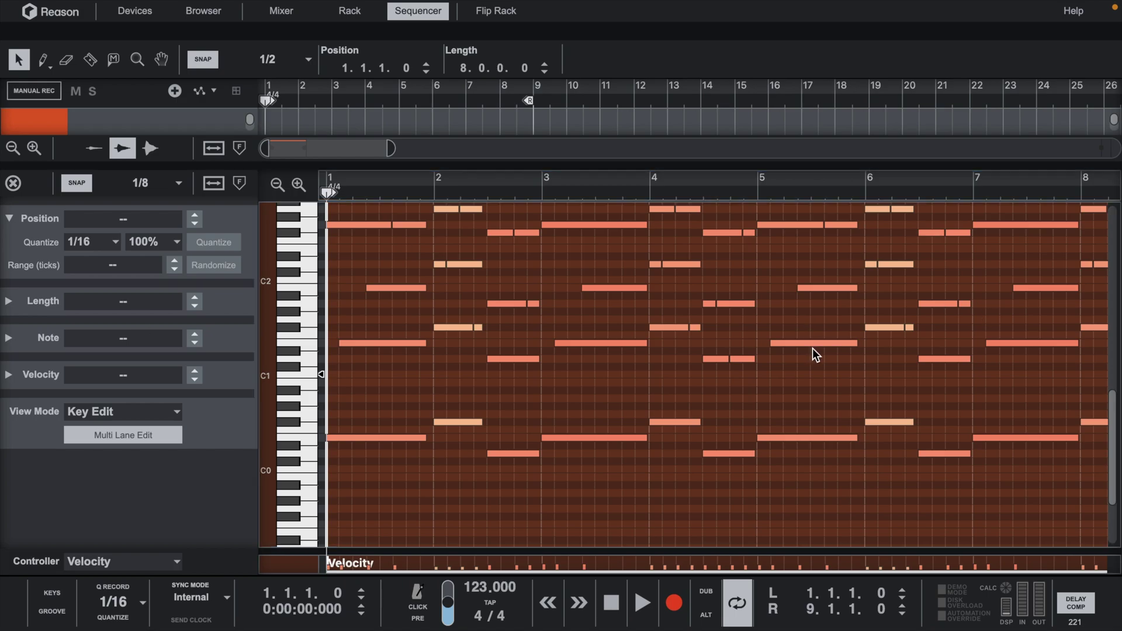
Transpose the bar 5 chord's first G2 note and its B1 note up one octave
scroll(812, 349, up, 3)
scroll(813, 348, right, 2)
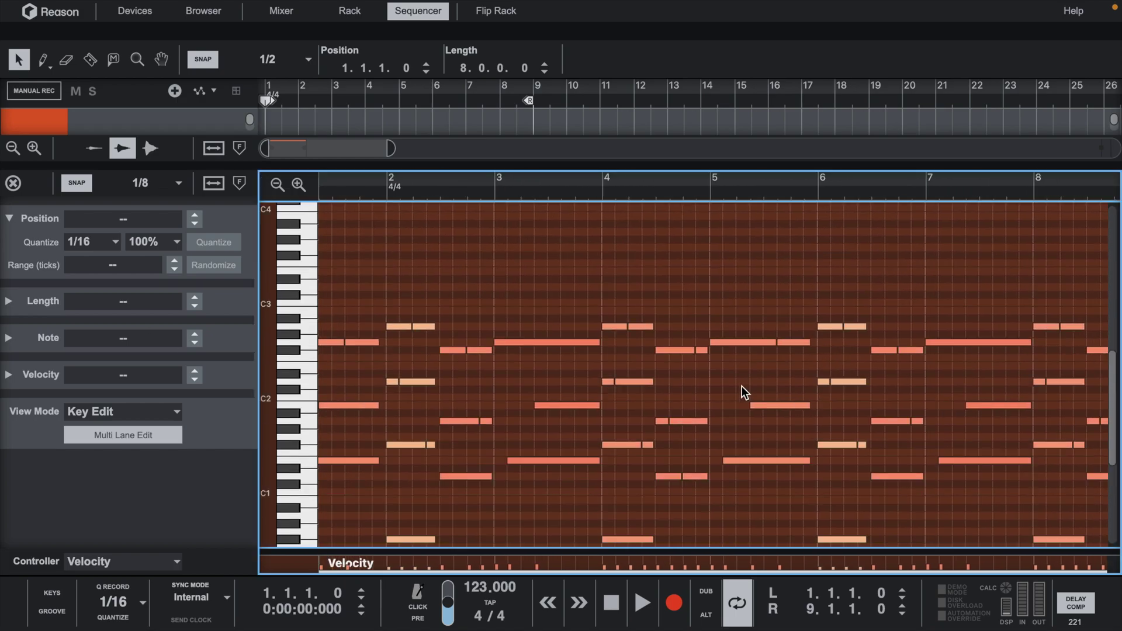
drag(741, 332, 761, 416)
key(shift+Up)
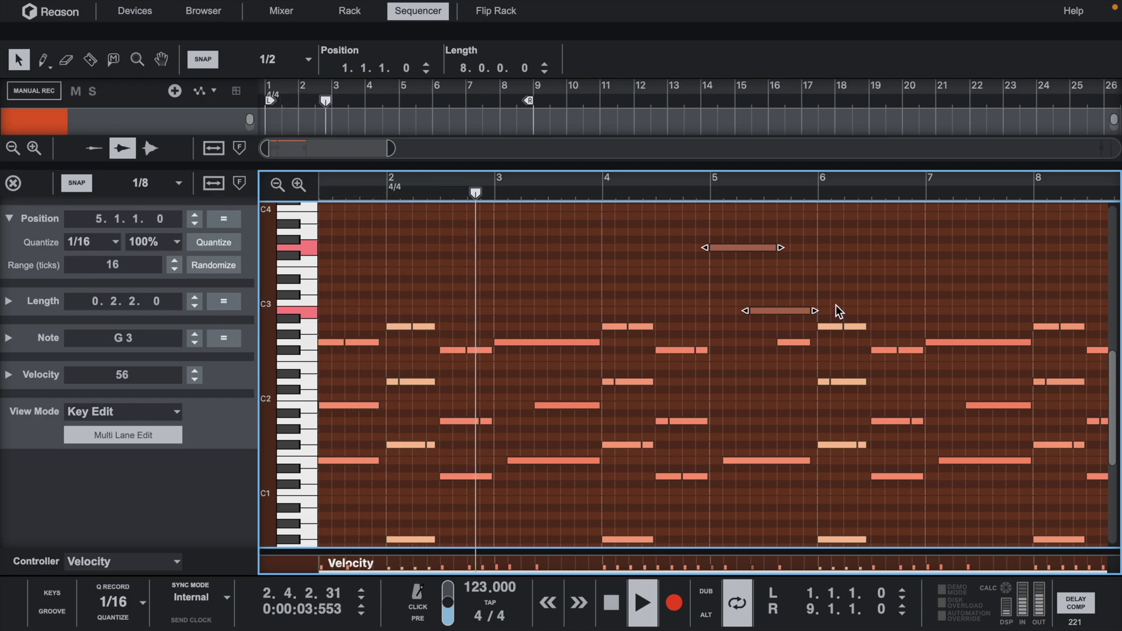
drag(833, 339, 837, 344)
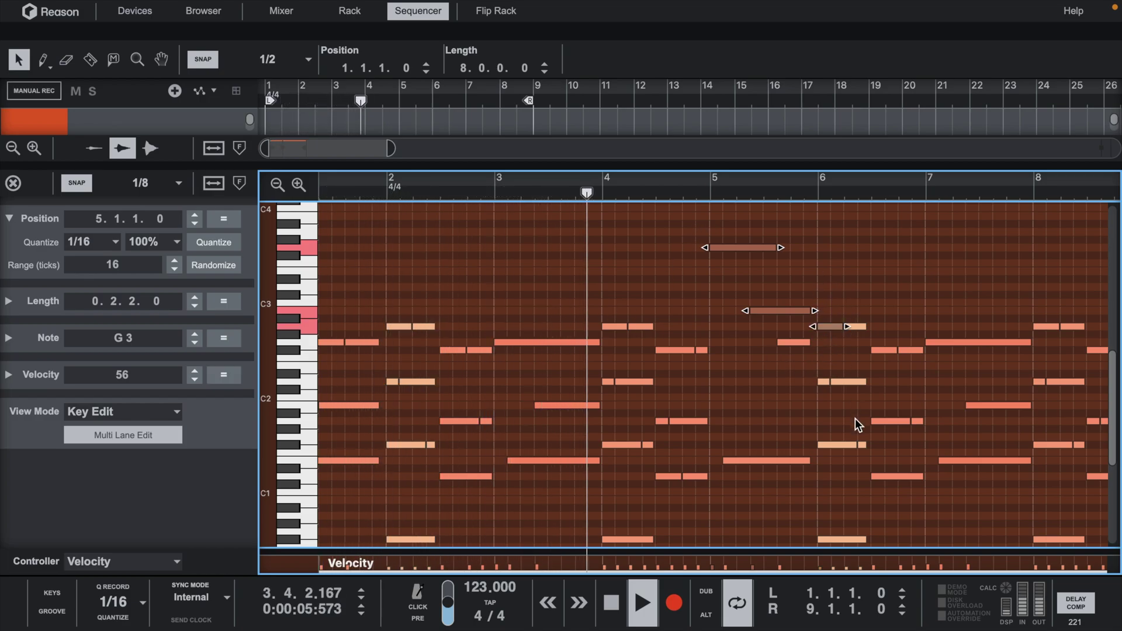
drag(864, 436, 866, 454)
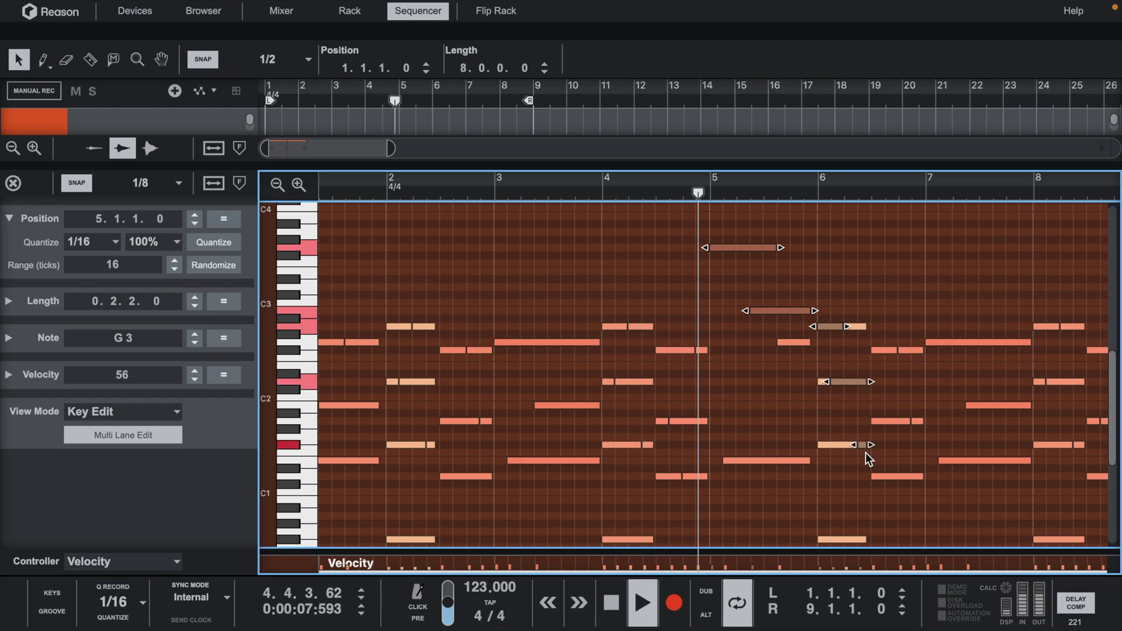
key(shift+super+Up)
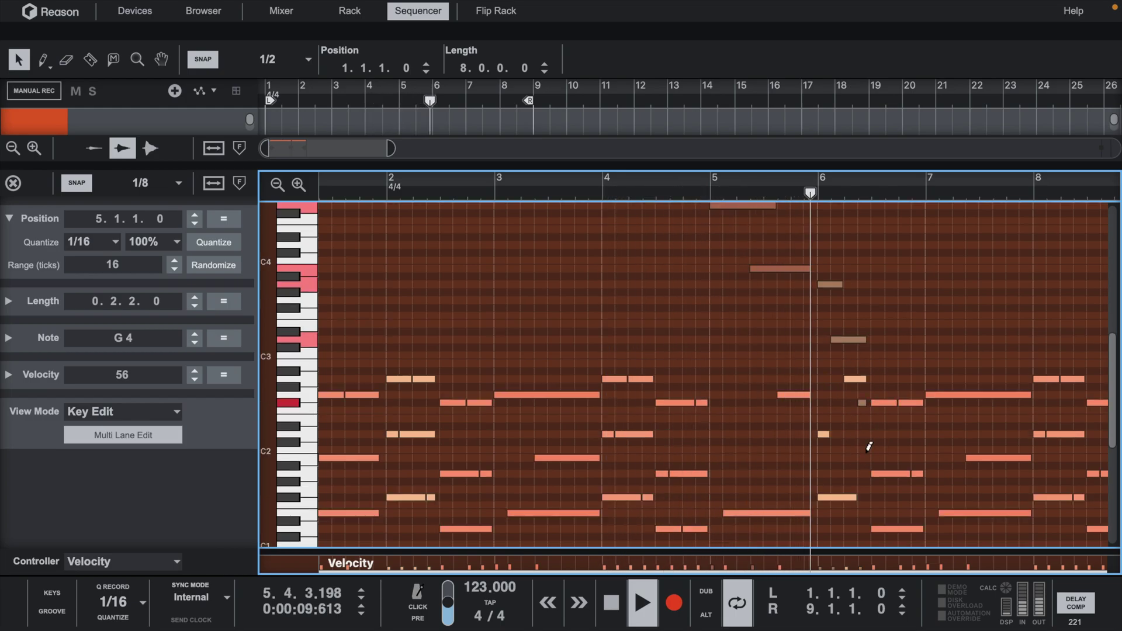
key(shift+Down)
click(836, 411)
key(space)
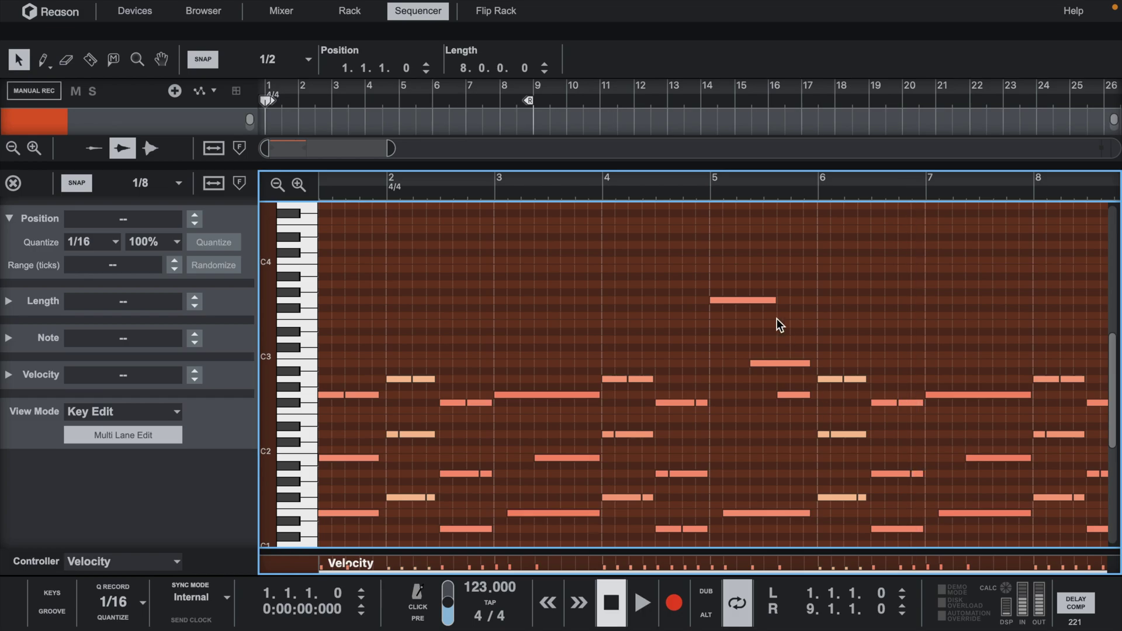
Play from bar 5 and transpose the first A2 segment and the last D2 and F#1 segments in bar 6 up one octave
click(710, 193)
key(space)
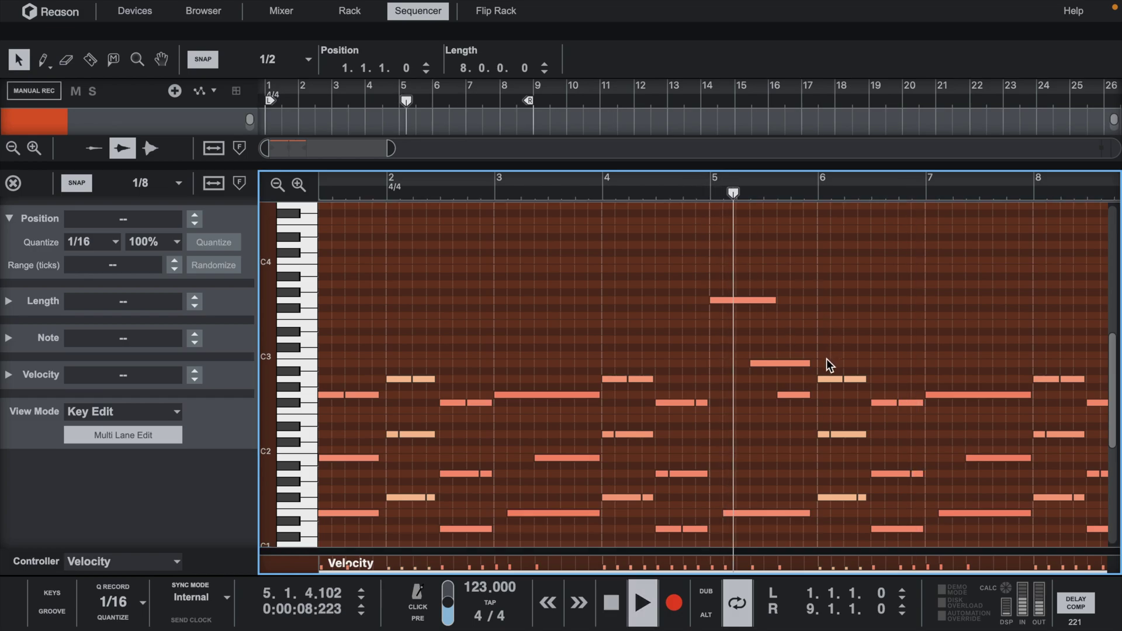
click(827, 378)
shift+click(859, 435)
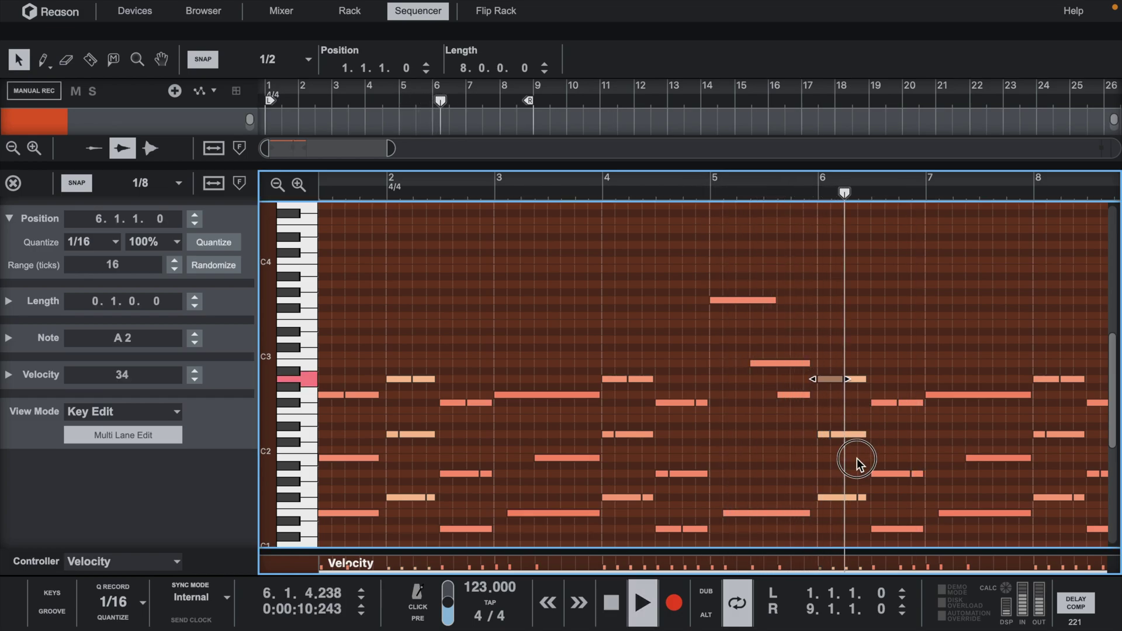
shift+click(861, 497)
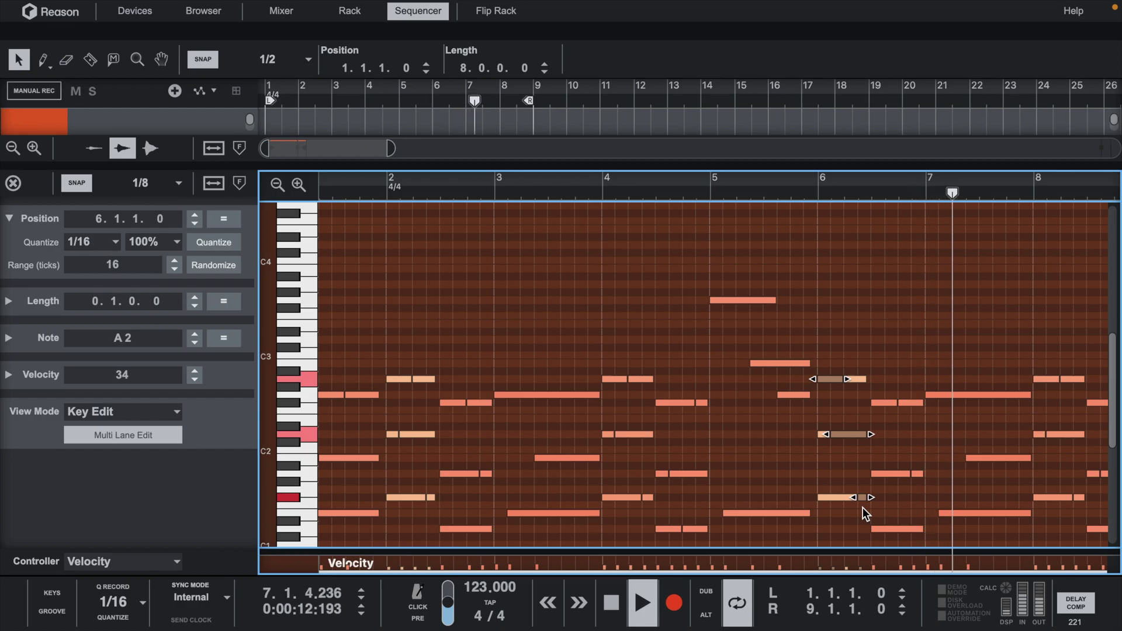
key(shift+Up)
key(space)
key(space)
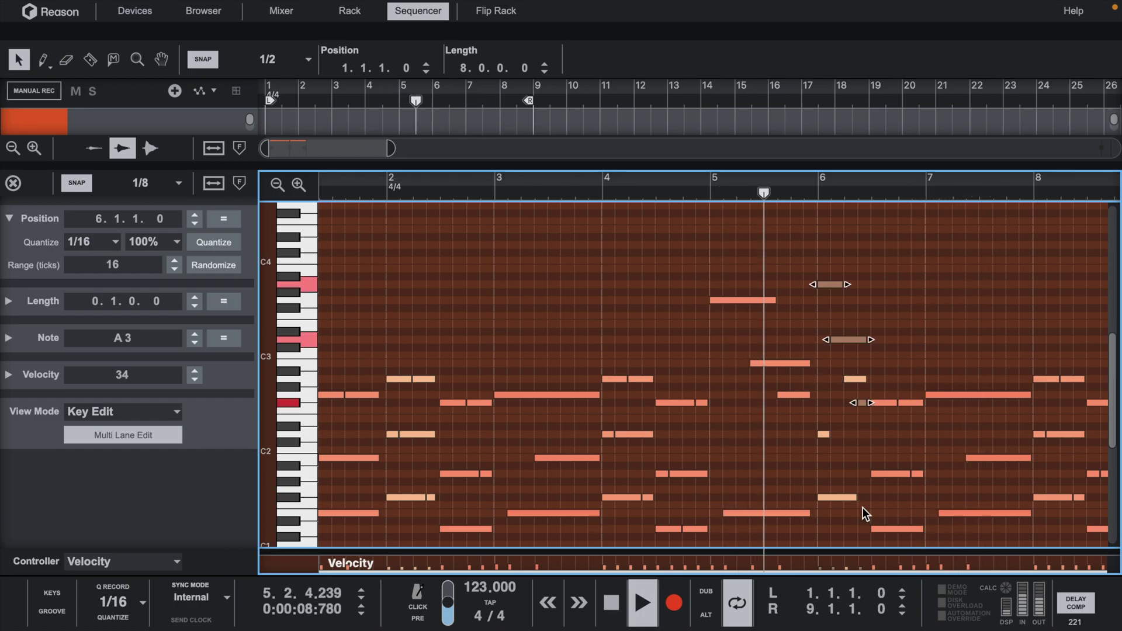
Transpose the F#2 note at 6.3.1 and the last A1 segment in bar 6 up one octave
scroll(884, 452, right, 3)
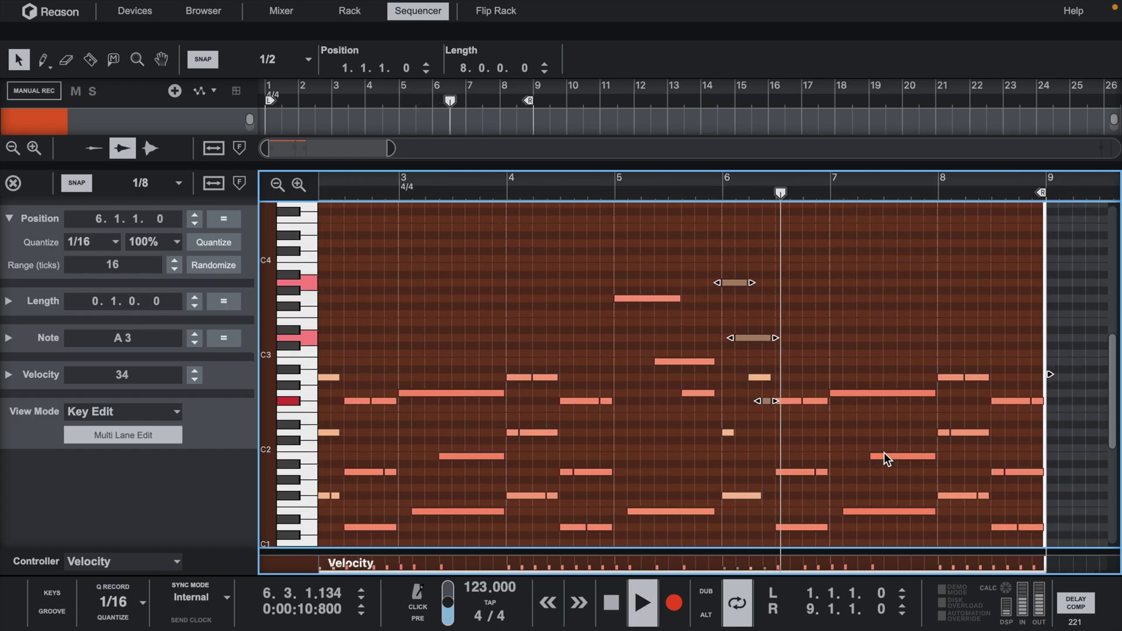
click(864, 423)
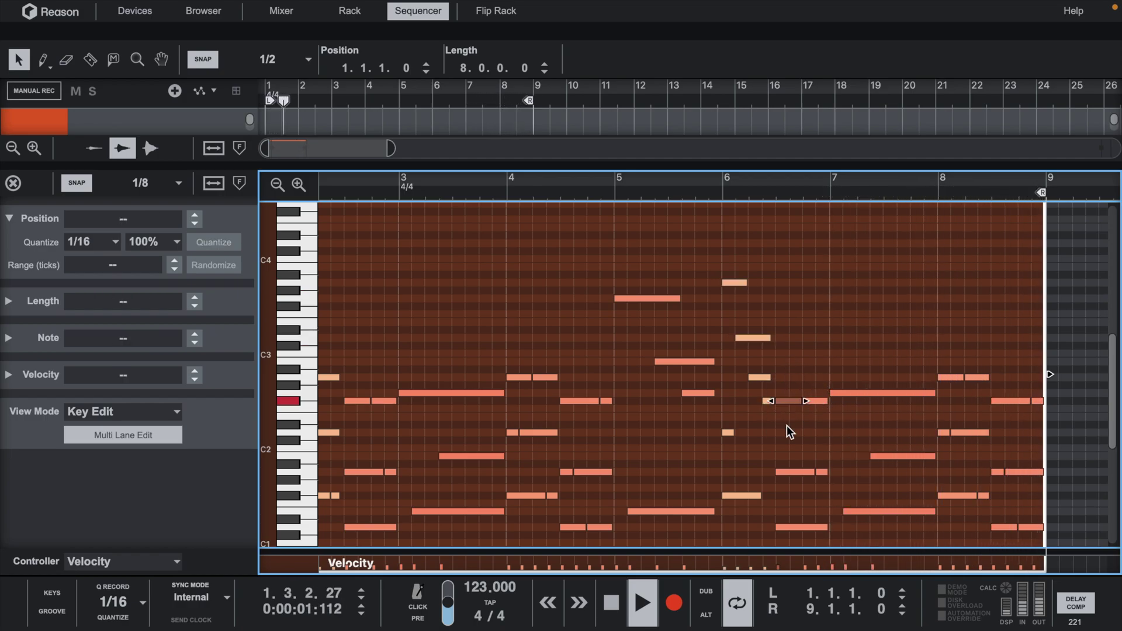
shift+click(822, 472)
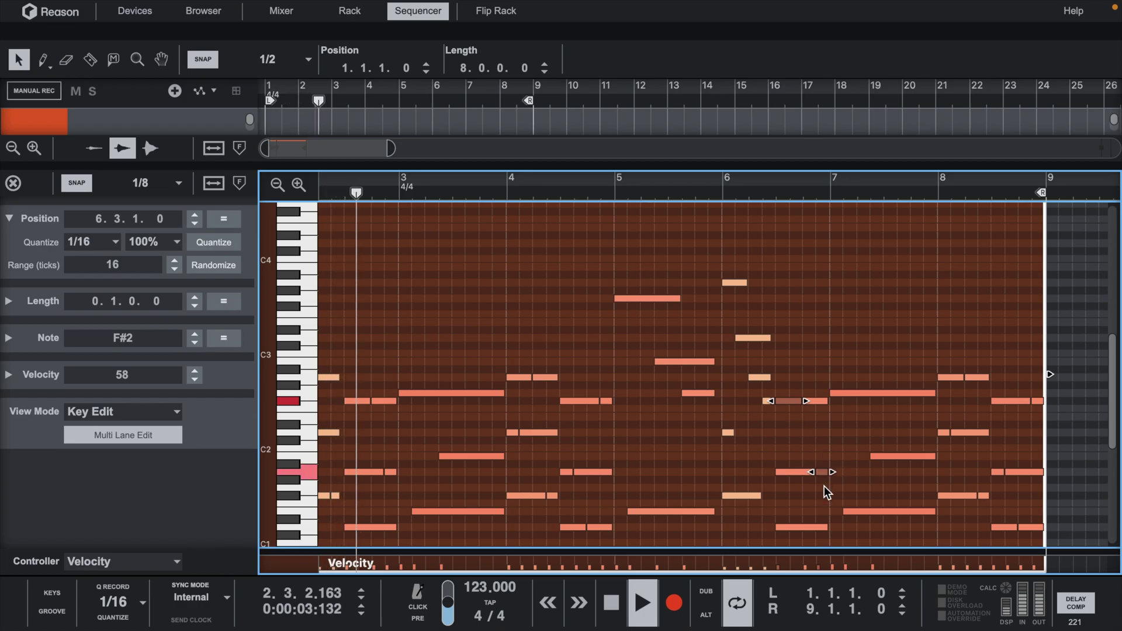
key(super+shift+Up)
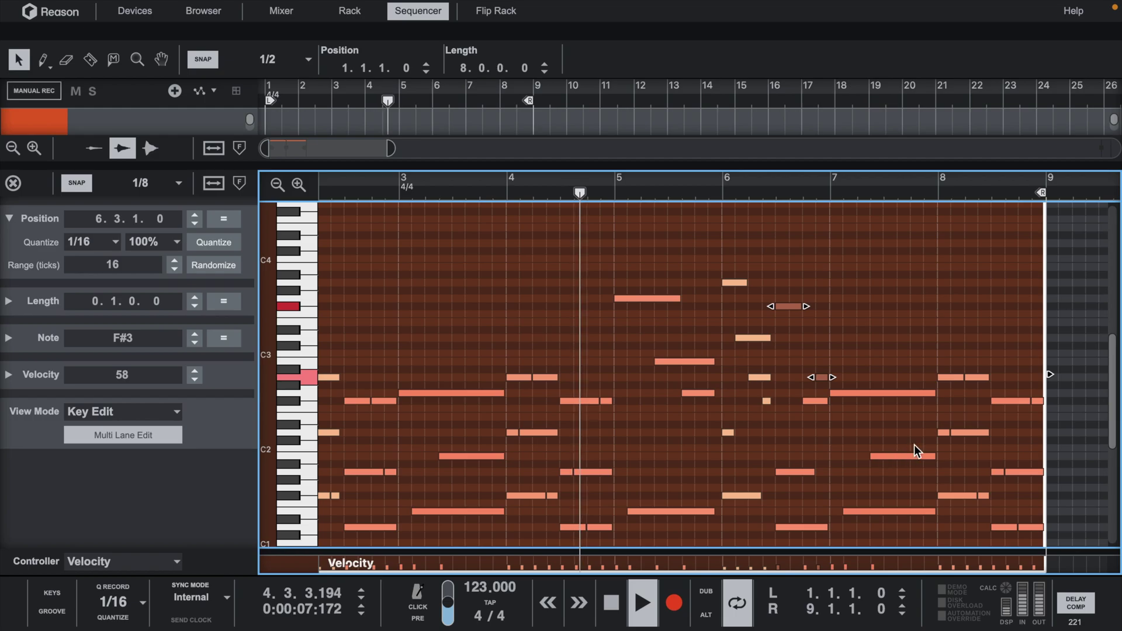
shift+click(950, 377)
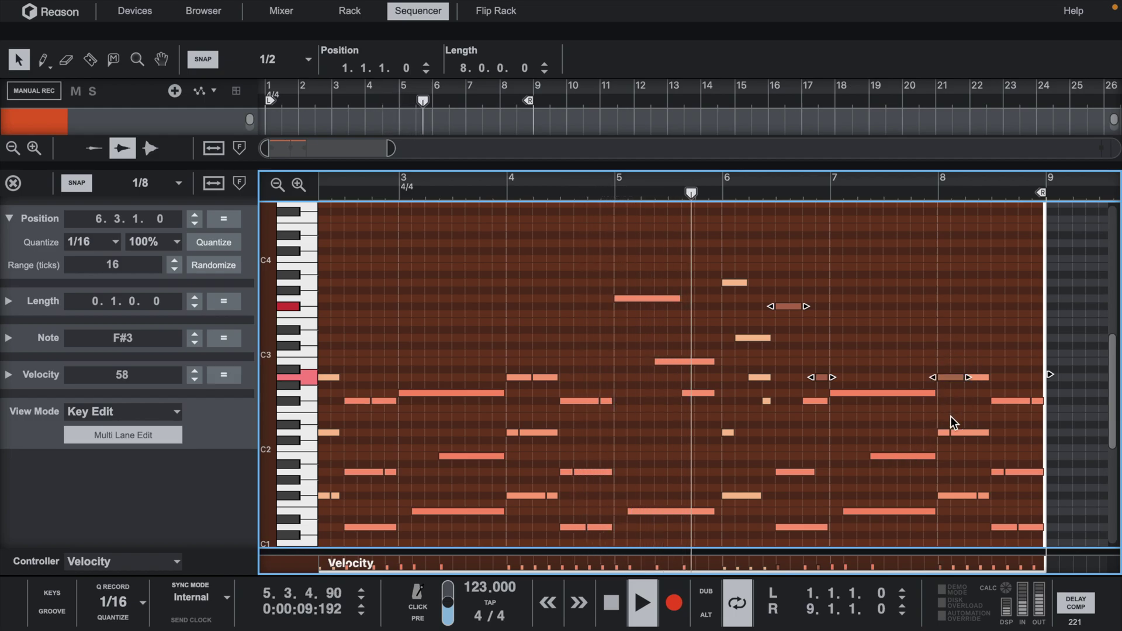
key(shift+Up)
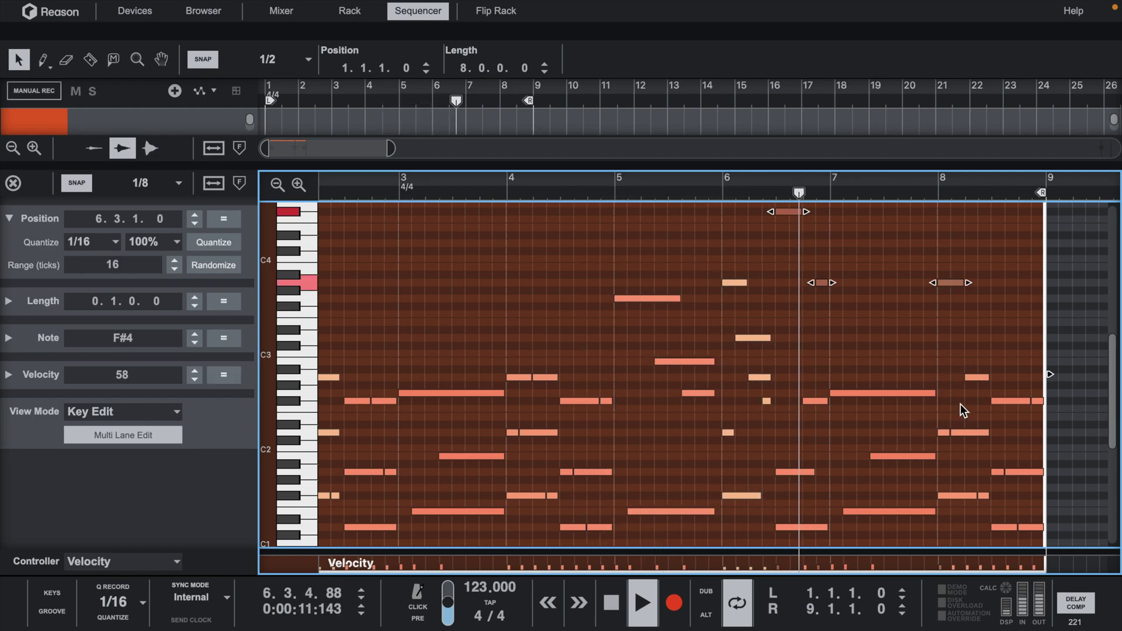
key(shift+Down)
click(960, 404)
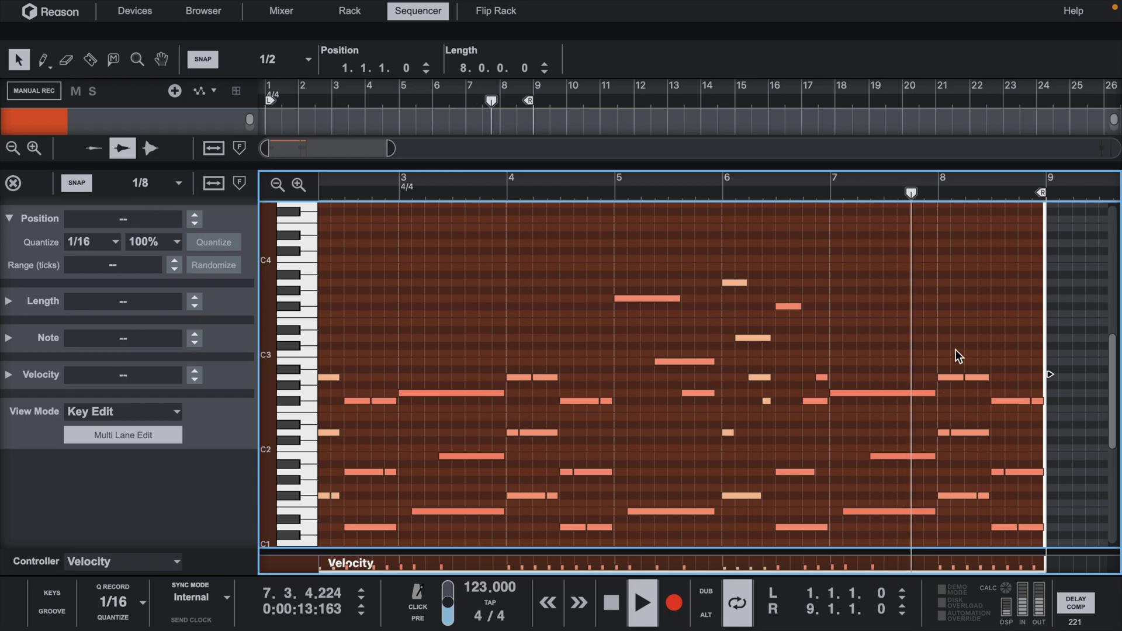
Transpose only the first A2 segment in bar 8 up one octave and restart playback
click(953, 377)
key(shift+super+Up)
key(space)
key(space)
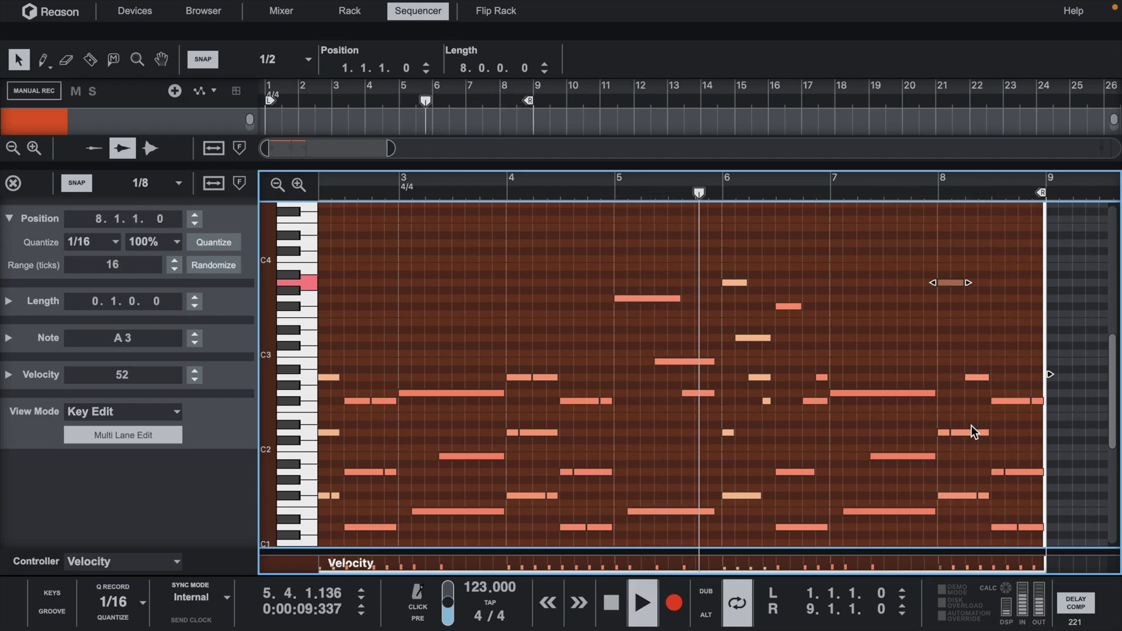
In bar 8, transpose the second D2, last F#1, long F#2, last A1 and last D1 segments up one octave
shift+click(1011, 401)
click(974, 414)
drag(1019, 374, 1005, 440)
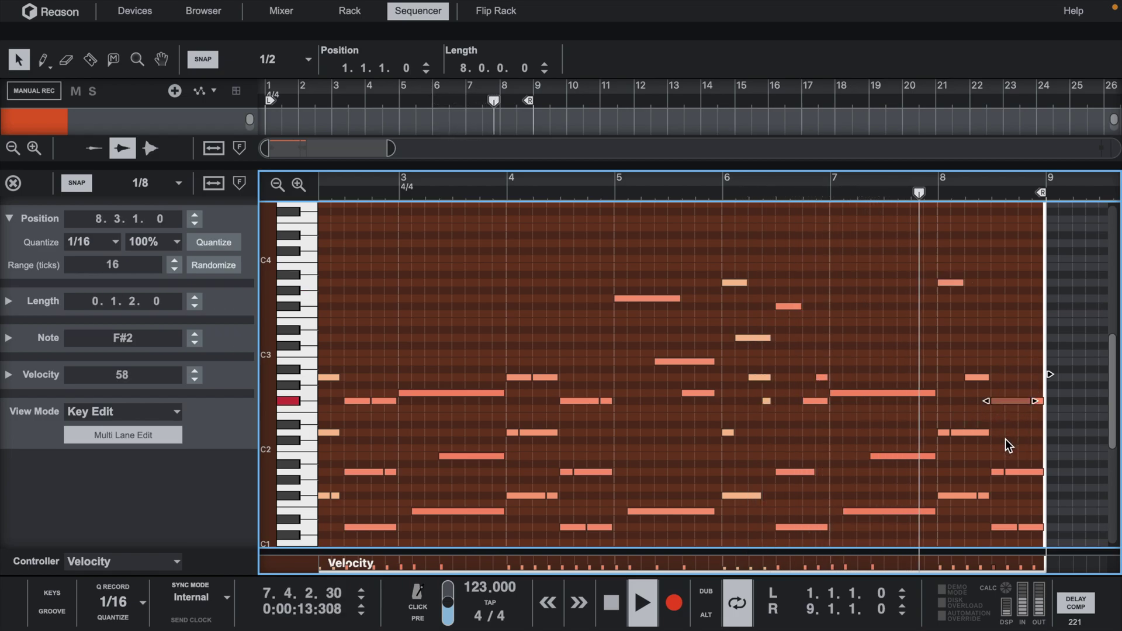
shift+click(971, 433)
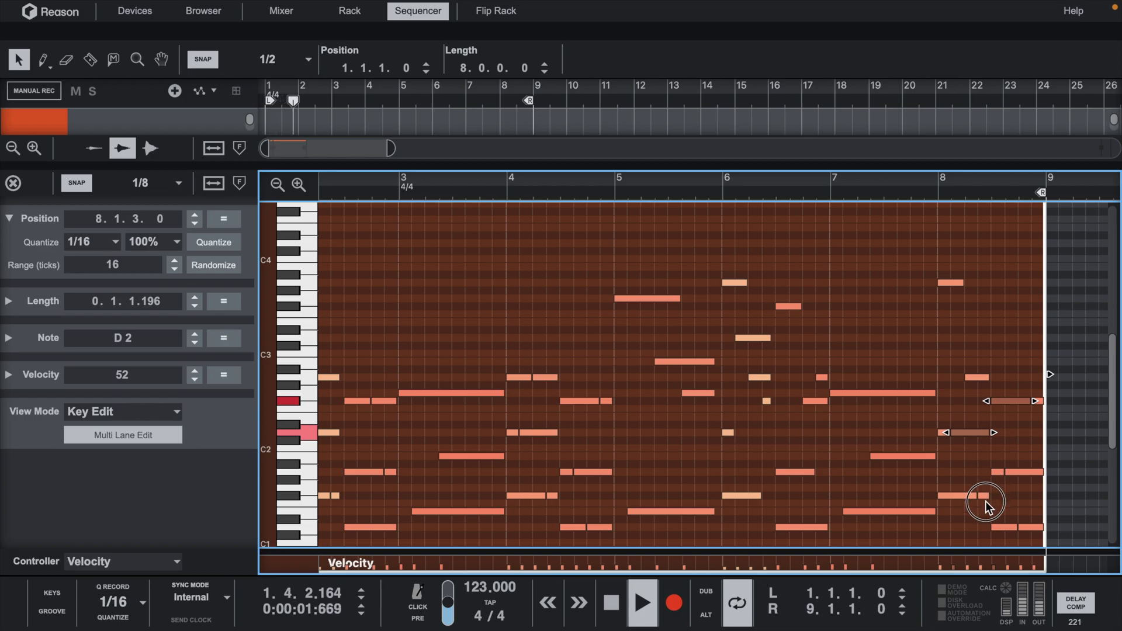
drag(1036, 452, 1035, 533)
key(shift+Up)
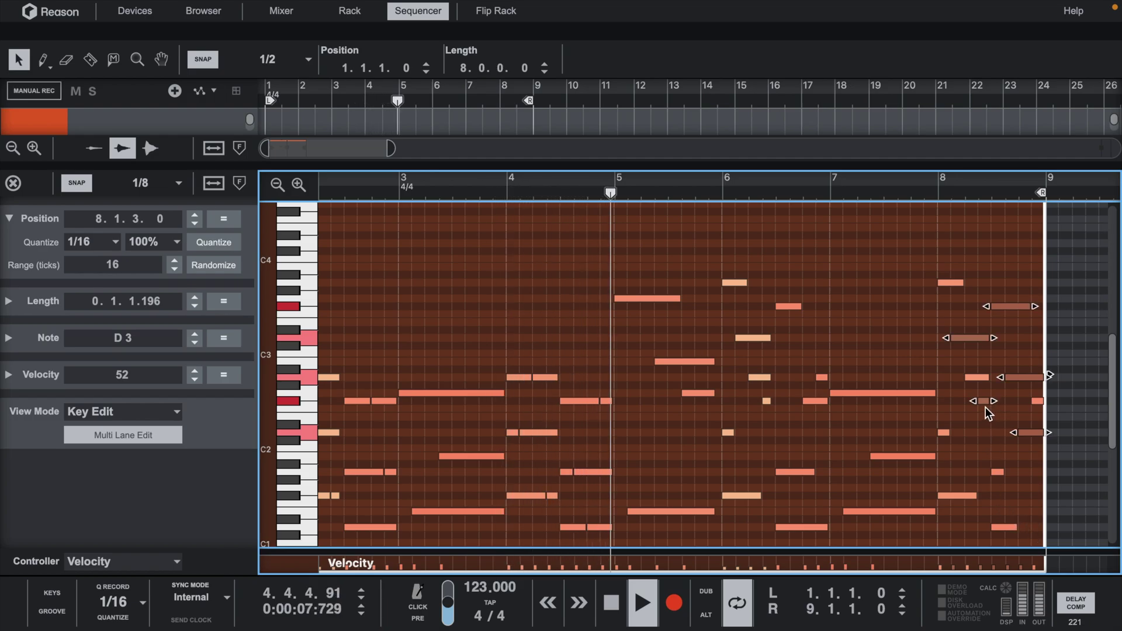
click(990, 428)
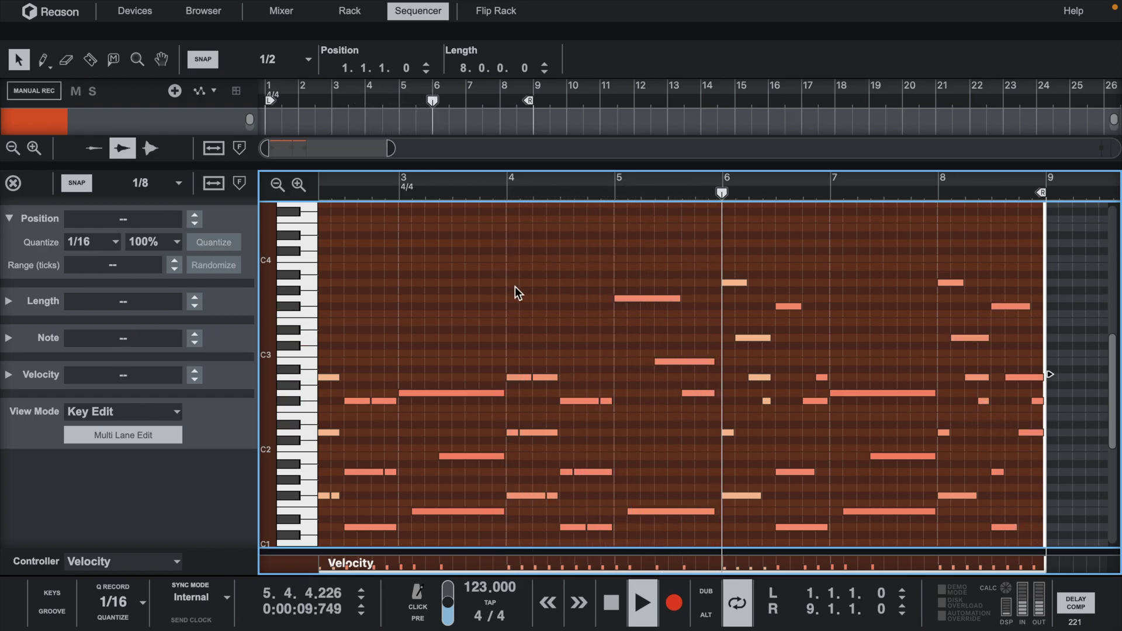
Select all notes across the eight bars and randomize their velocities
scroll(514, 294, down, 2)
scroll(514, 294, left, 2)
drag(543, 193, 563, 156)
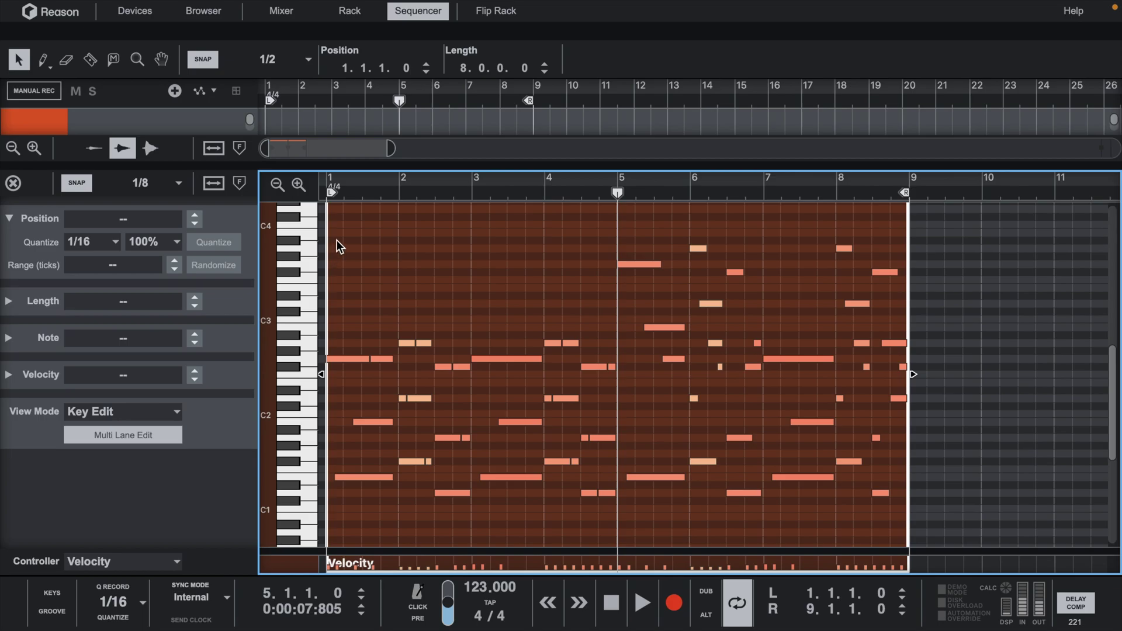
drag(343, 218, 964, 549)
scroll(882, 477, down, 3)
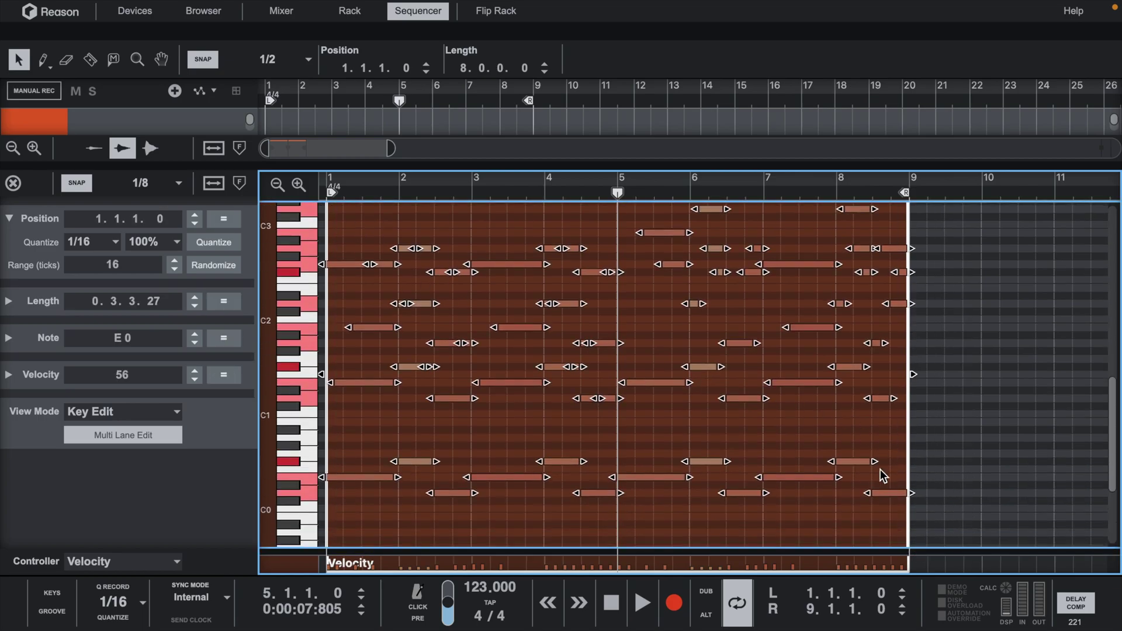
click(195, 371)
click(33, 385)
click(544, 417)
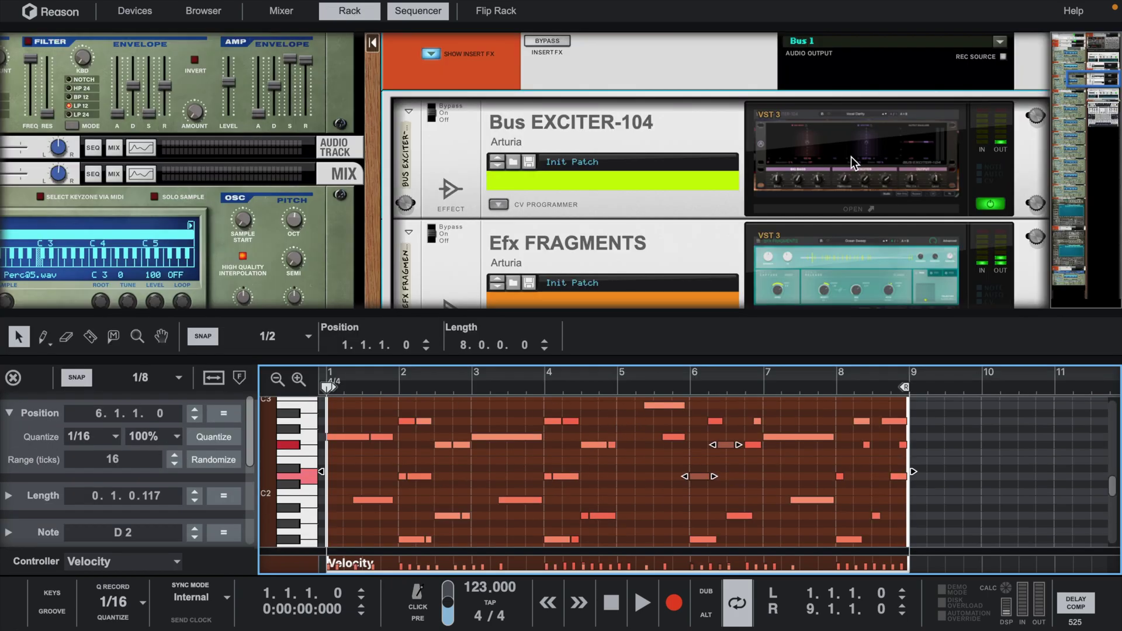
Play the pattern and inspect the settings of the guitar's Bus EXCITER-104 and Efx FRAGMENTS effects
key(space)
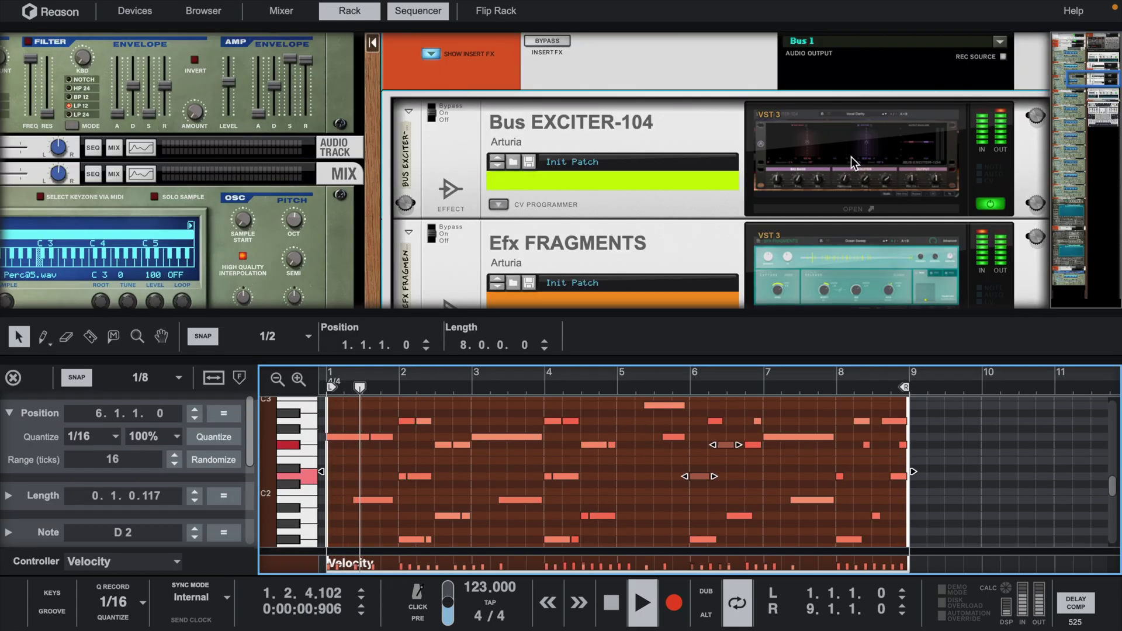
click(851, 156)
click(851, 157)
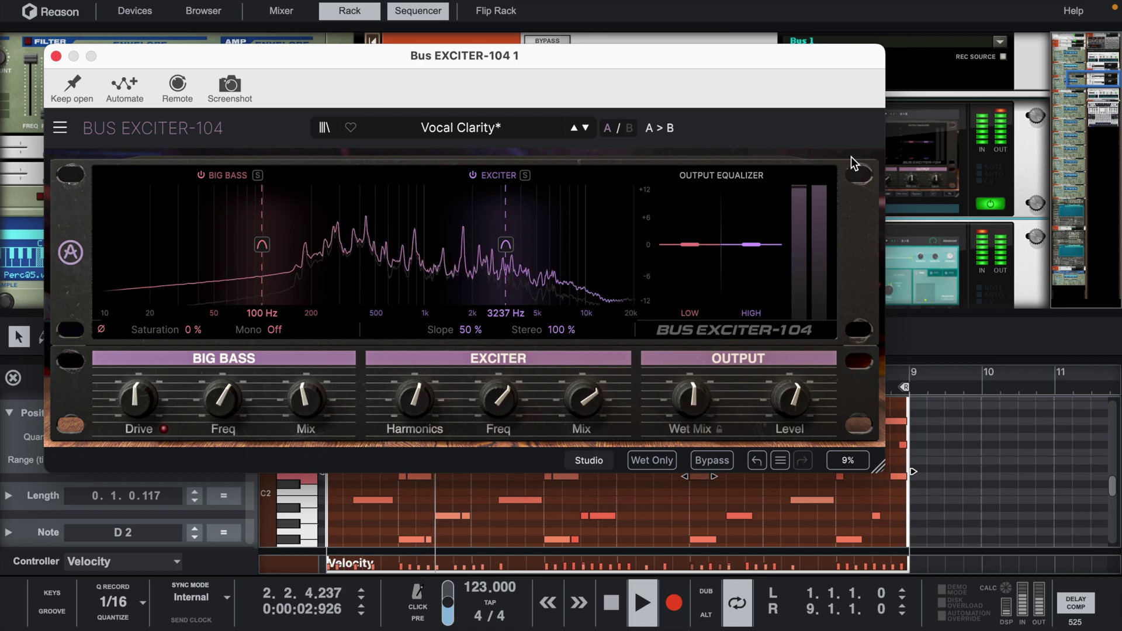
click(57, 56)
click(830, 275)
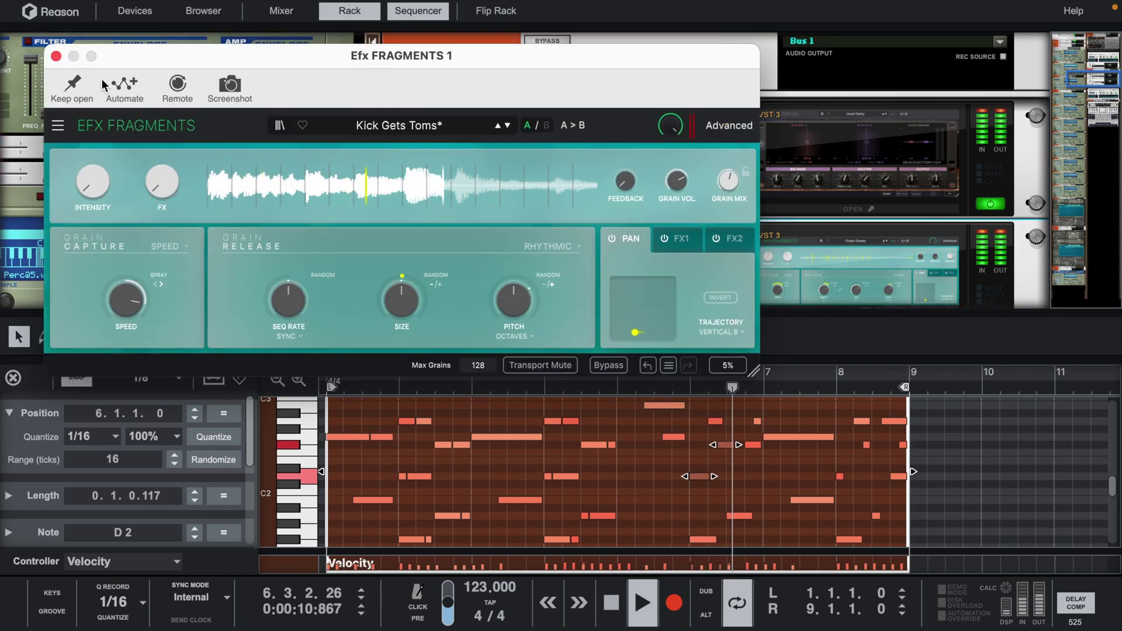
click(55, 57)
Examine the guitar track's insert effect chain down to the Stereo Tool and its widening control, with the device list shown
scroll(685, 200, down, 4)
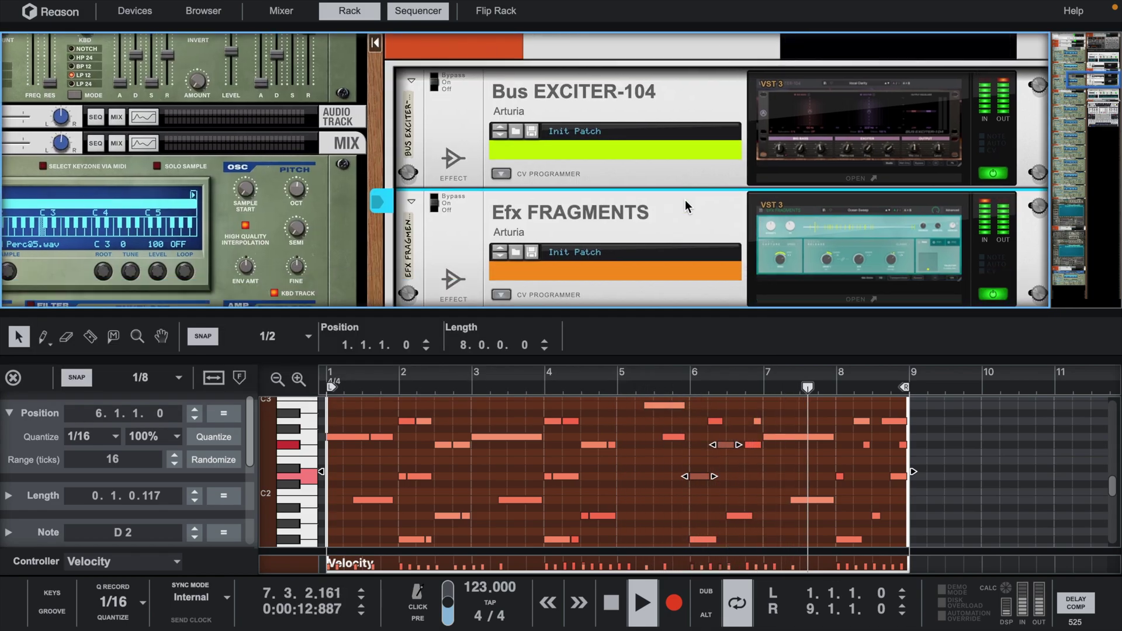
scroll(685, 200, down, 1)
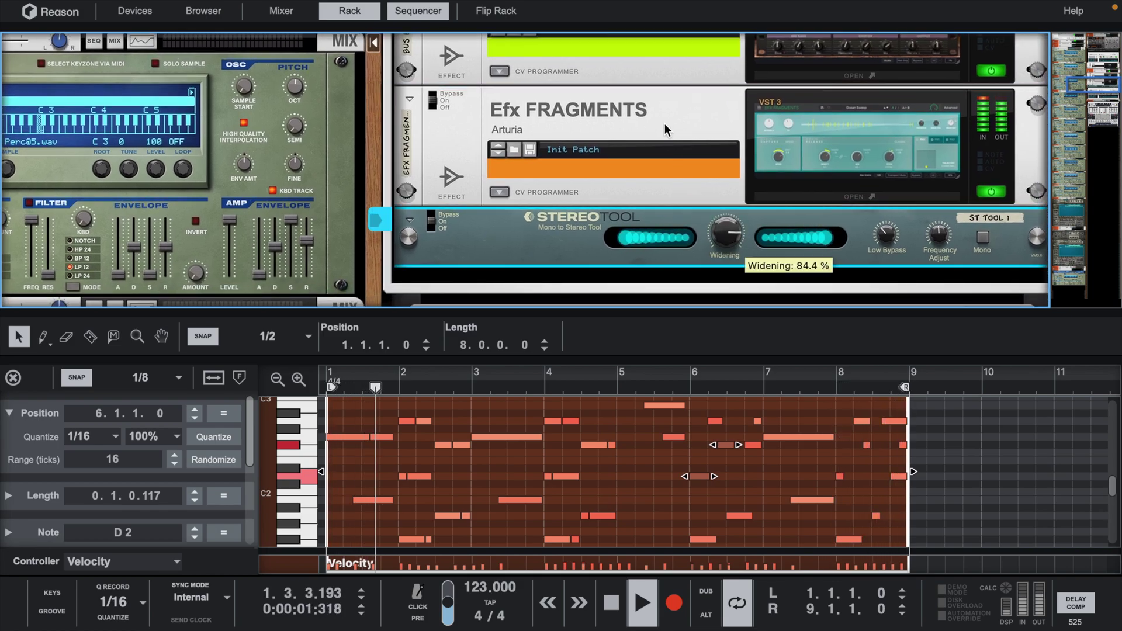
scroll(665, 124, up, 2)
scroll(665, 124, up, 2)
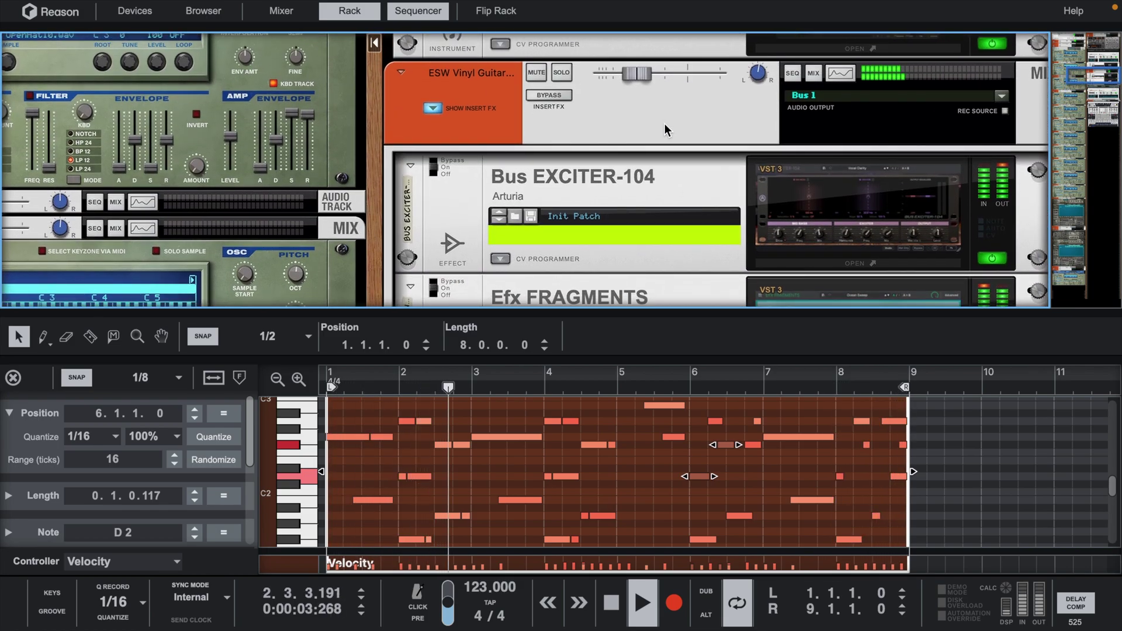
scroll(665, 124, down, 3)
scroll(664, 124, down, 3)
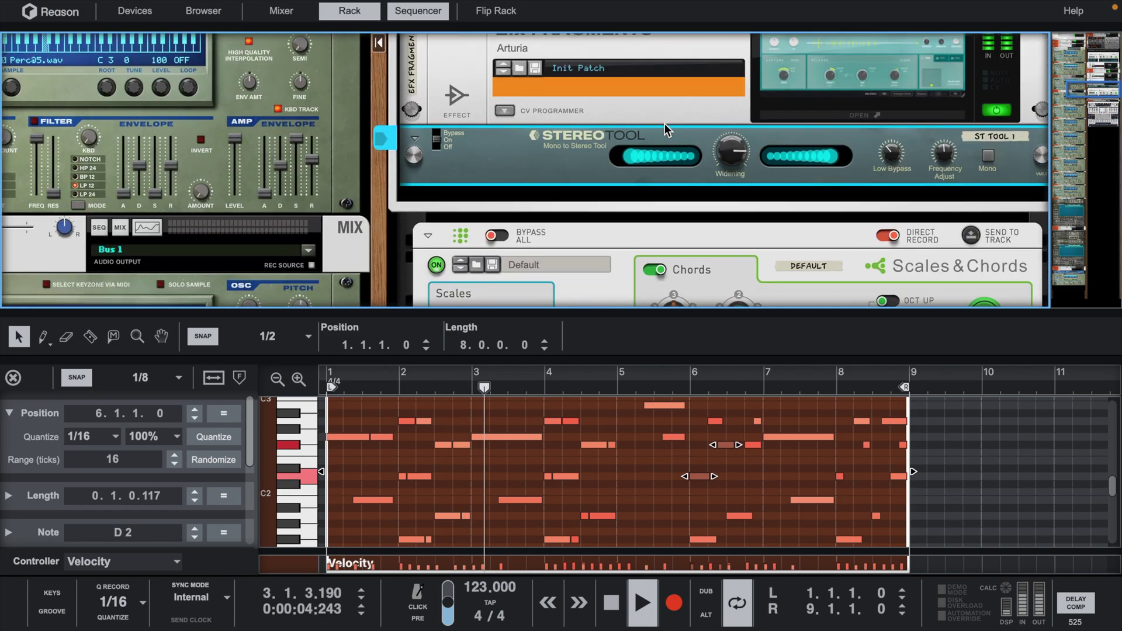
click(647, 199)
click(150, 12)
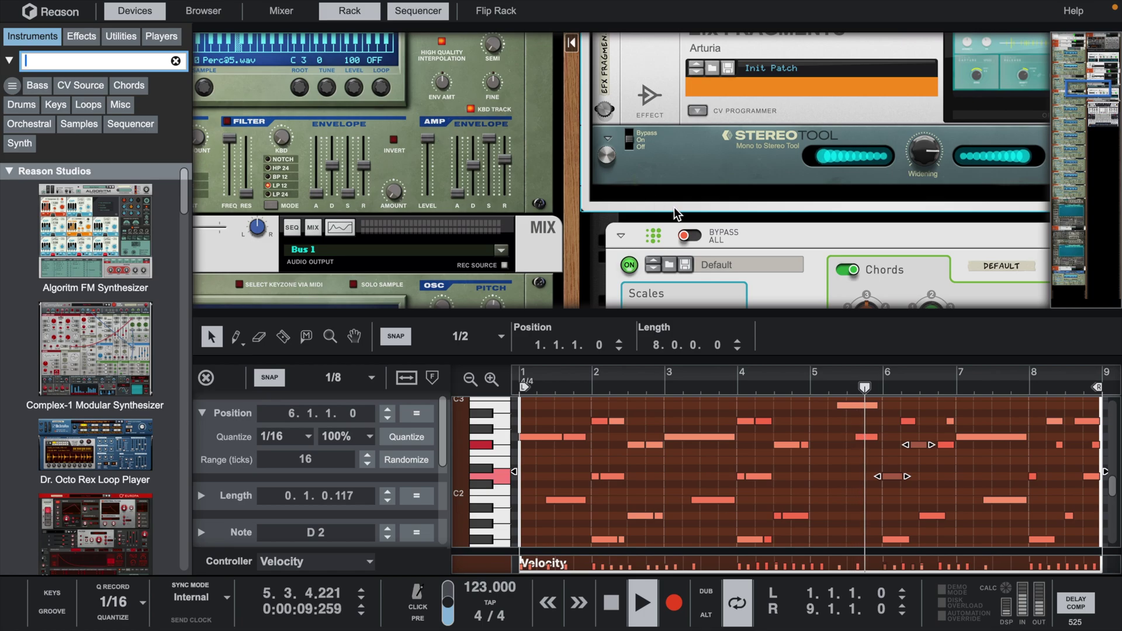
scroll(674, 208, right, 4)
scroll(675, 207, up, 2)
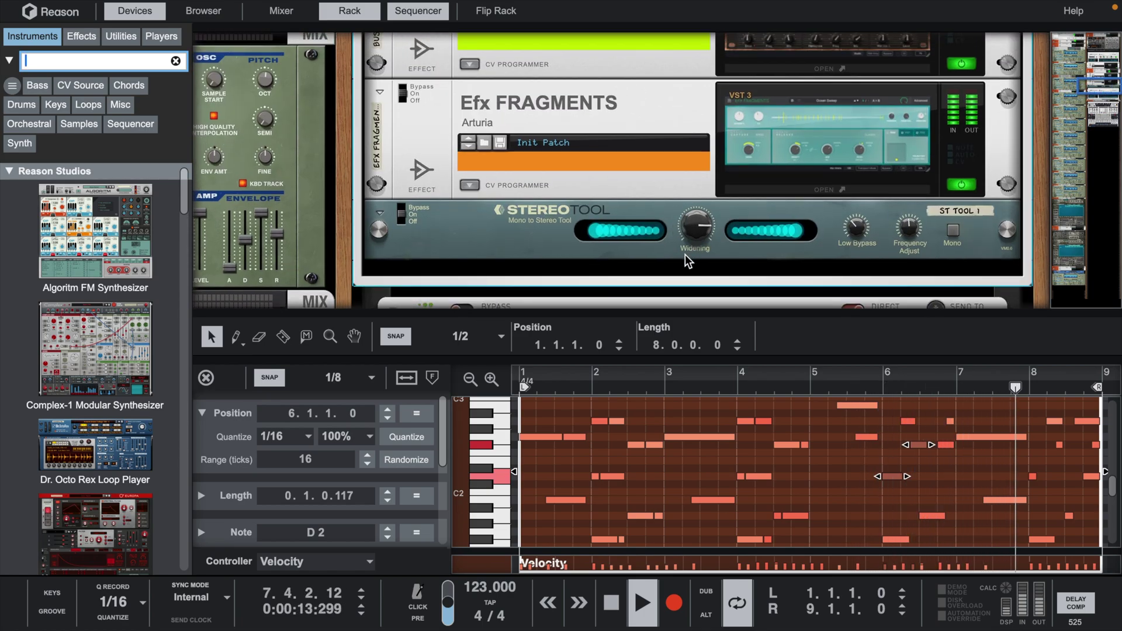
Inspect the ESW Vinyl Guitar 2 1 mixer channel's Spectrum EQ during playback and shrink the mixer view
click(281, 11)
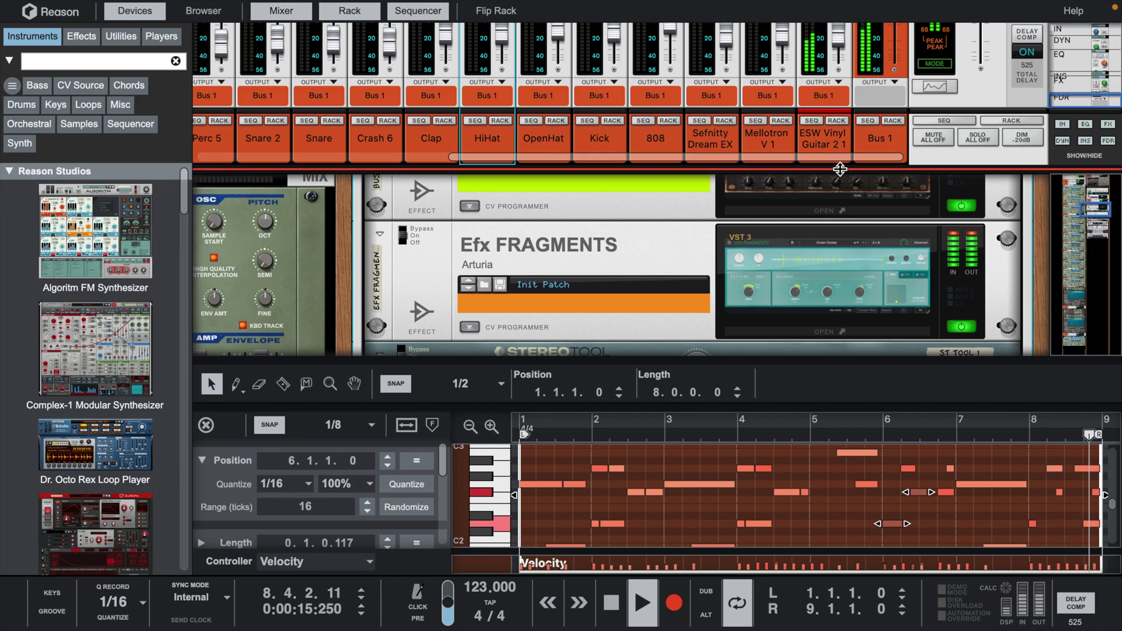
key(space)
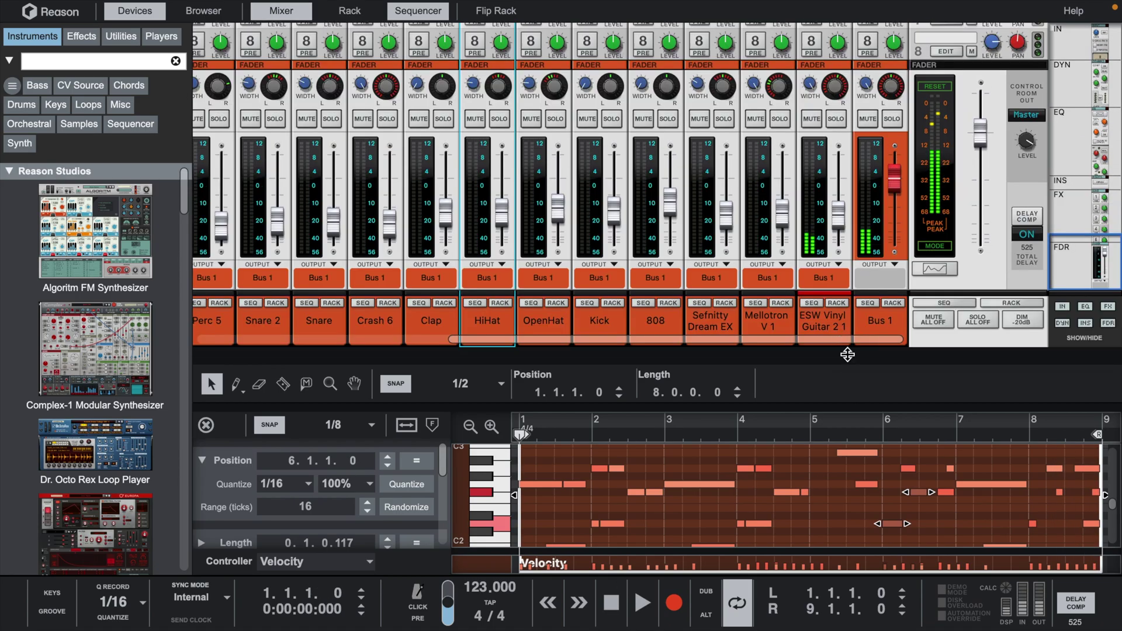
scroll(836, 146, up, 10)
click(823, 98)
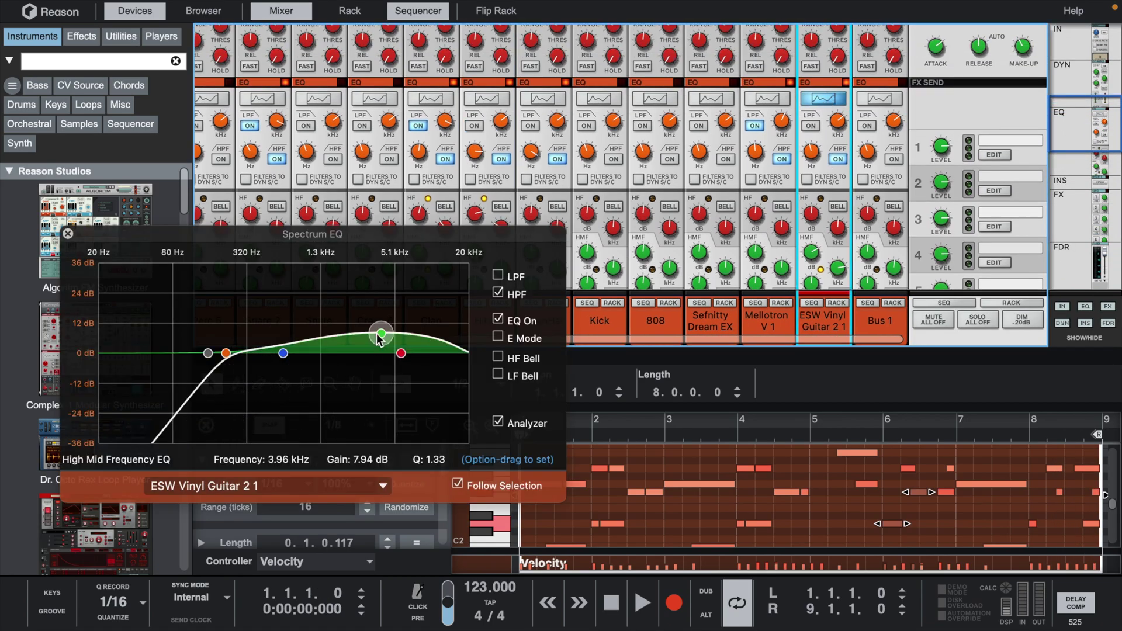
key(space)
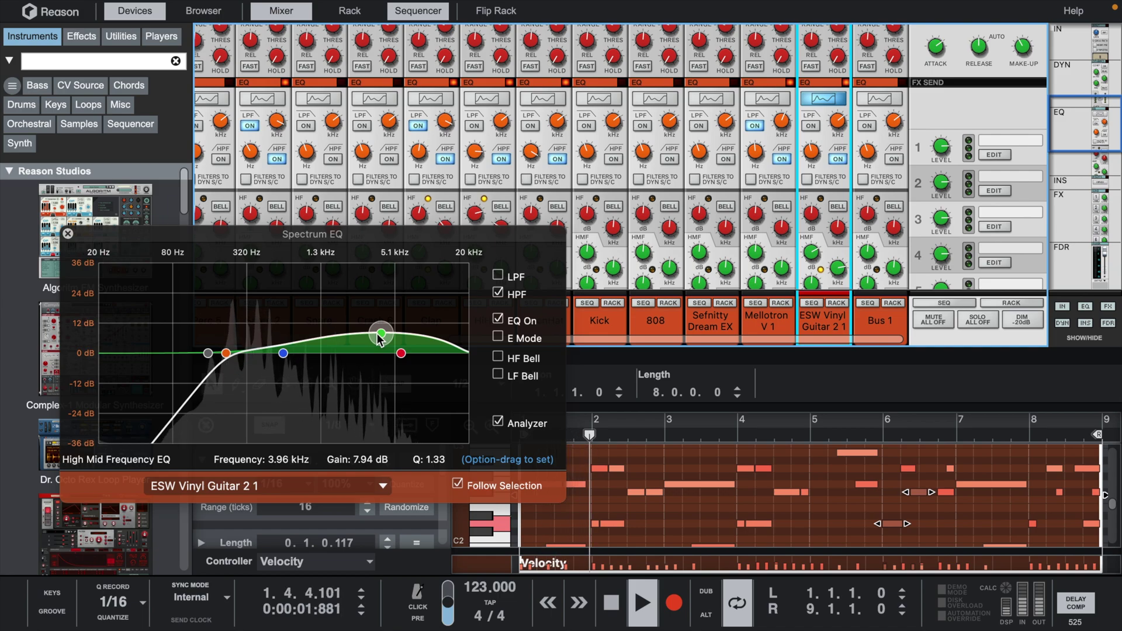
click(68, 234)
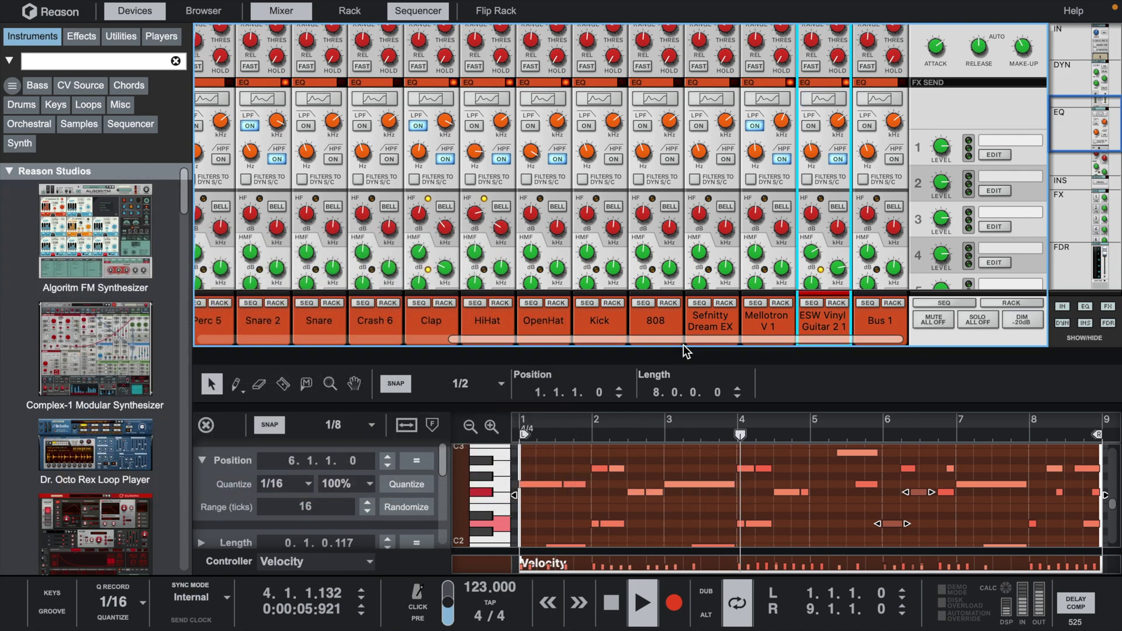
drag(683, 340, 693, 85)
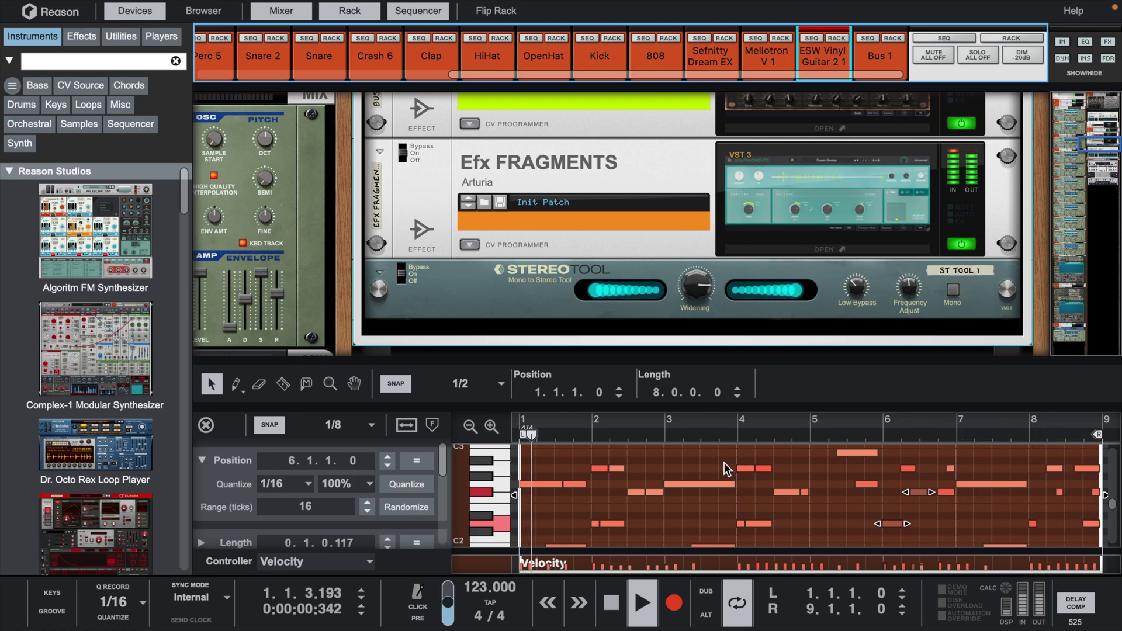
Stop playback and open the empty eight-bar clip on the Clap track for note editing
key(space)
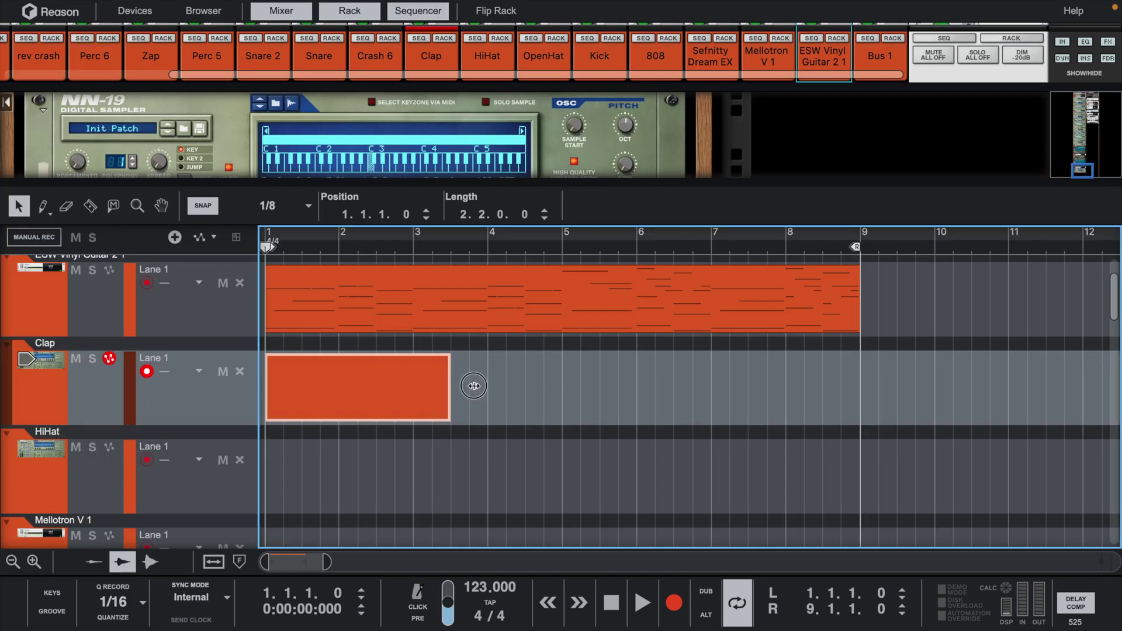
drag(476, 383, 867, 372)
double_click(784, 374)
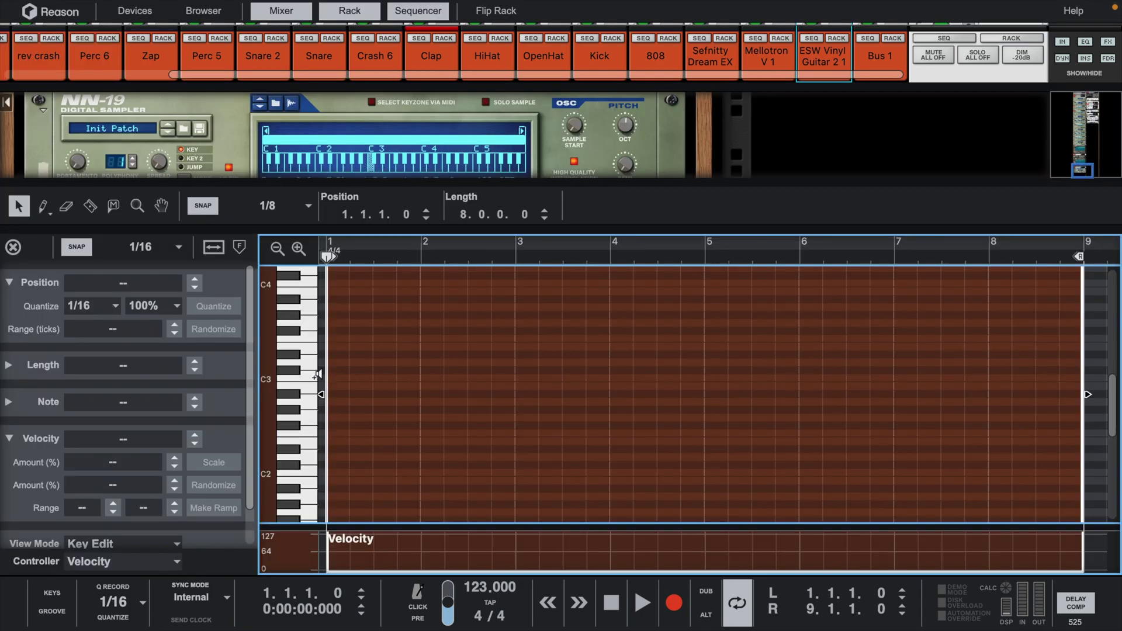
Draw sixteenth-note C3 claps at 1.3.1, 2.4.1, 3.3.1 and 4.4.1 while the loop plays
key(d)
click(376, 377)
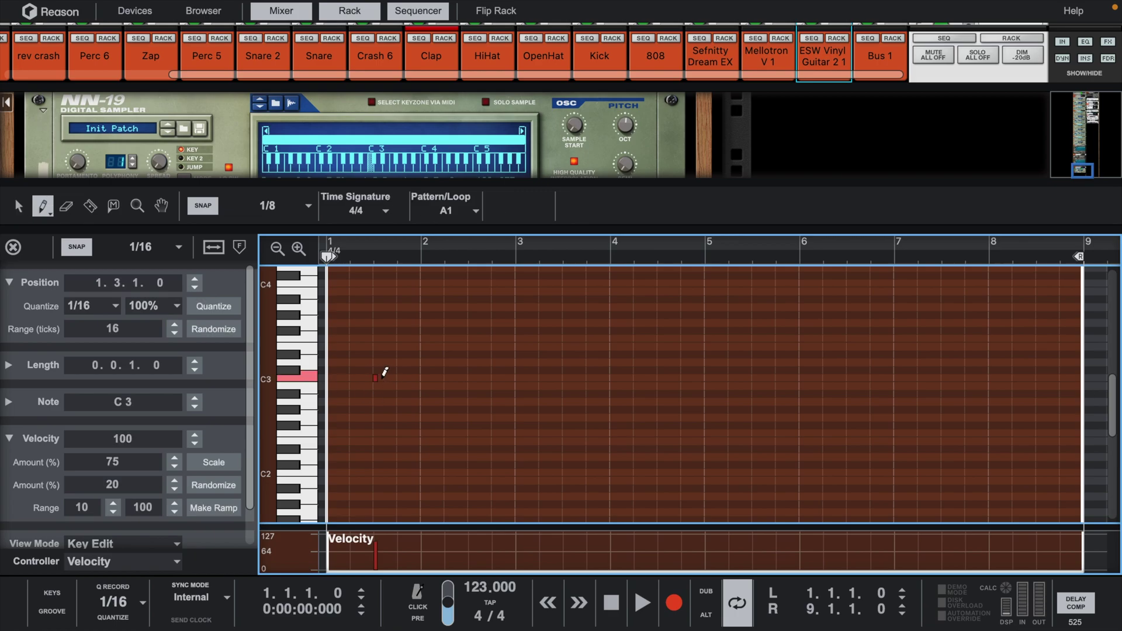
key(space)
click(494, 378)
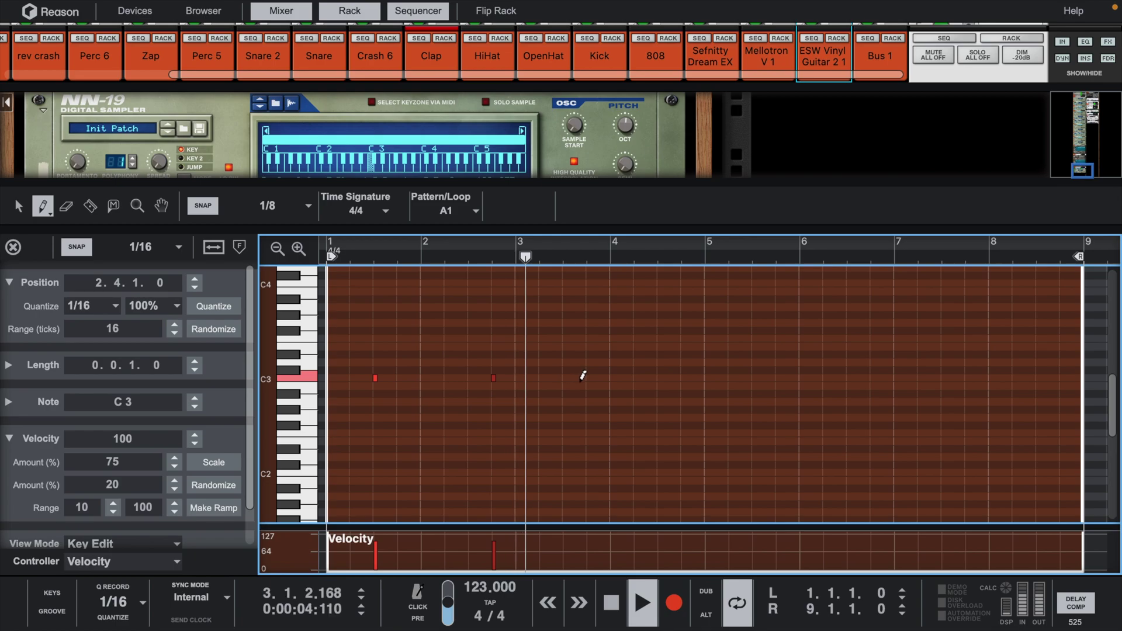
click(559, 377)
key(q)
click(562, 380)
drag(562, 380, 566, 380)
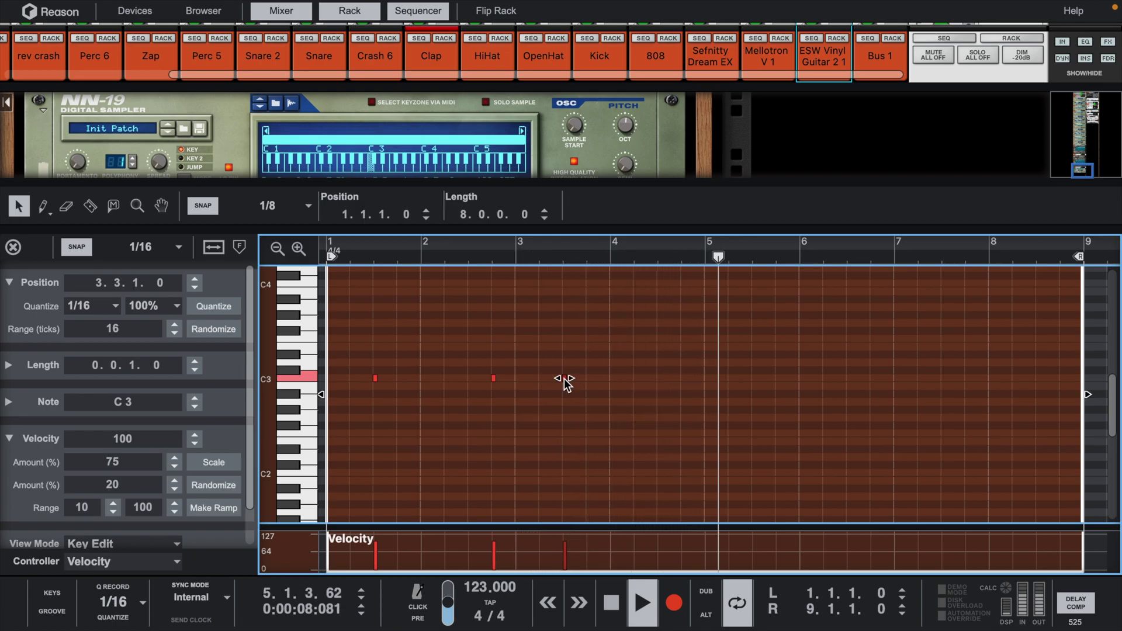
key(w)
click(684, 377)
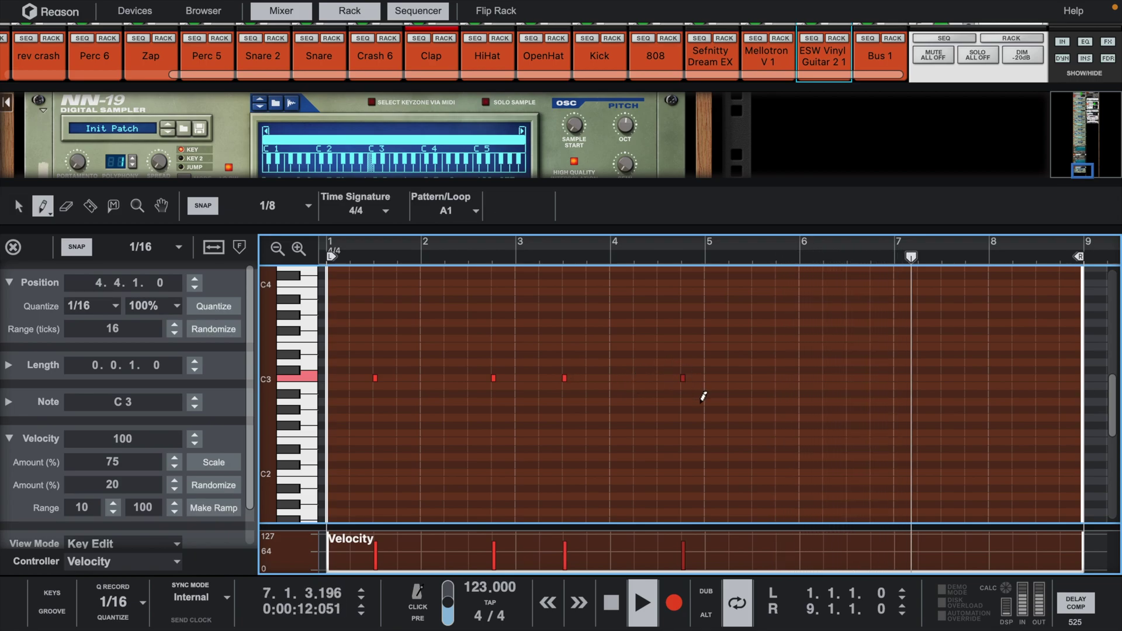
Add an A2 clap at 4.4.3, raise the C3 clap velocities to 127 and set the A2 clap's velocity to 84
click(696, 401)
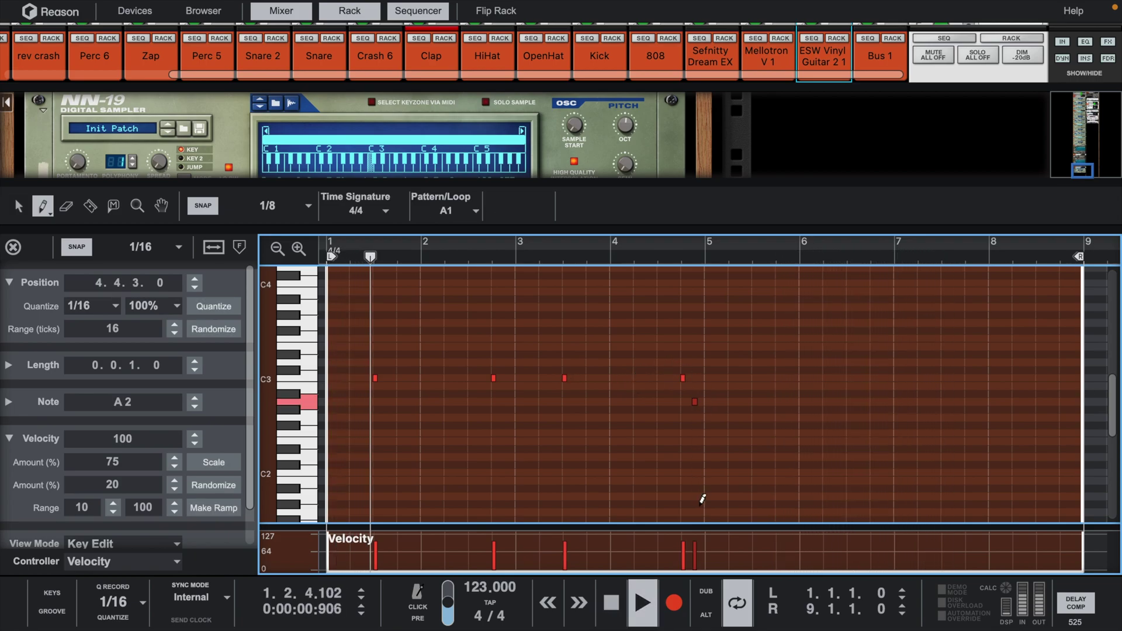
drag(719, 553, 306, 333)
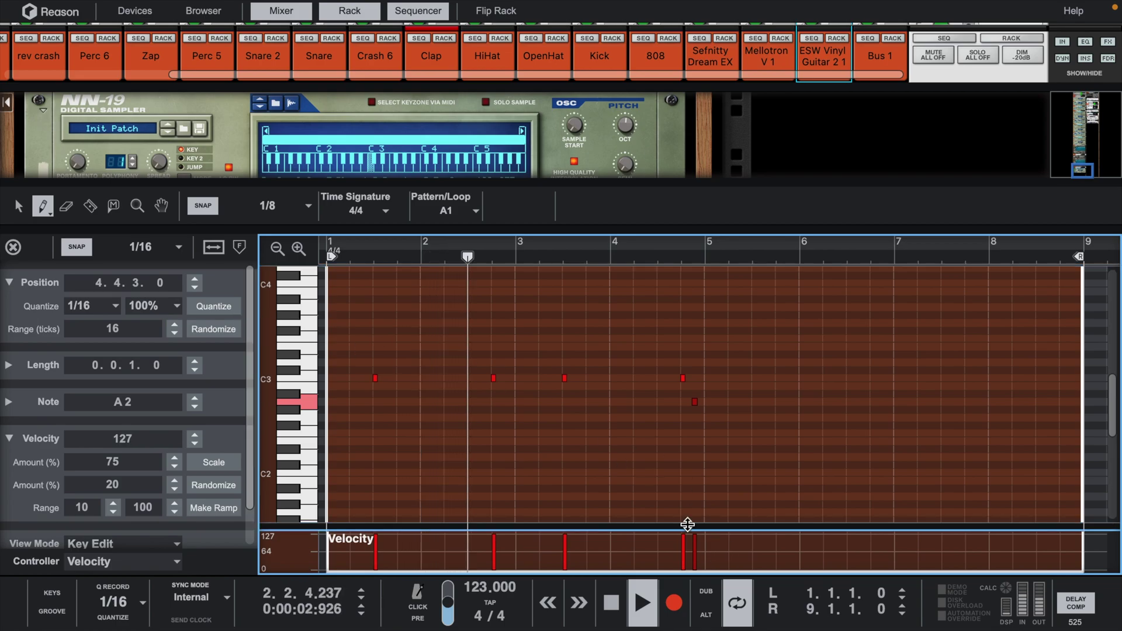
click(695, 546)
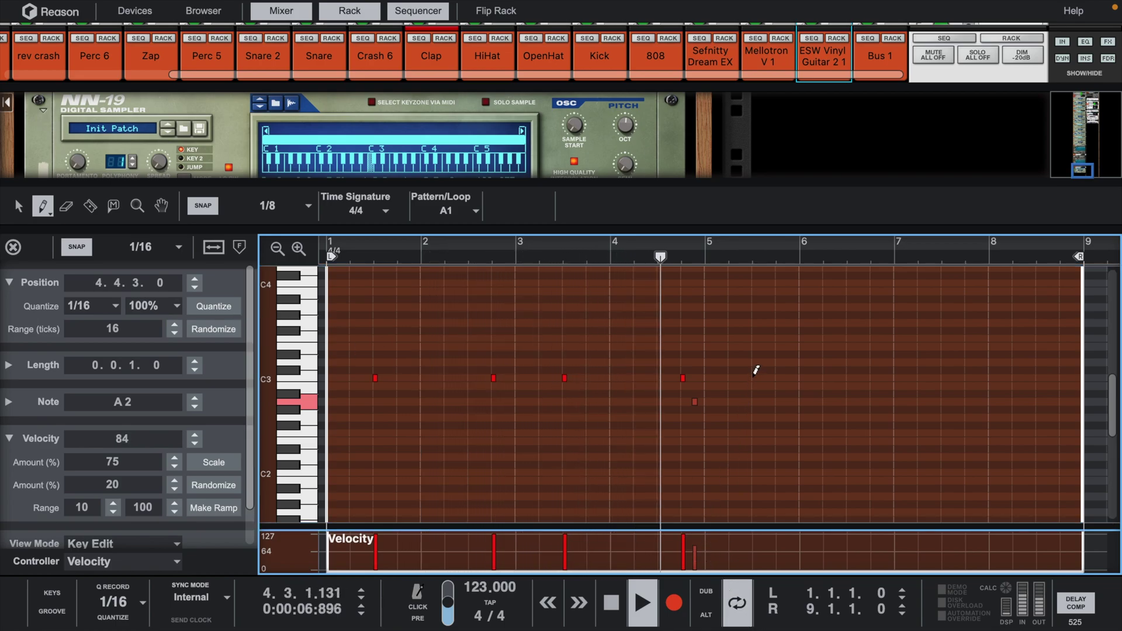
Draw C3 claps at 5.3.1, 6.4.1 and 7.3.1 and raise all clap velocities to 127
click(754, 377)
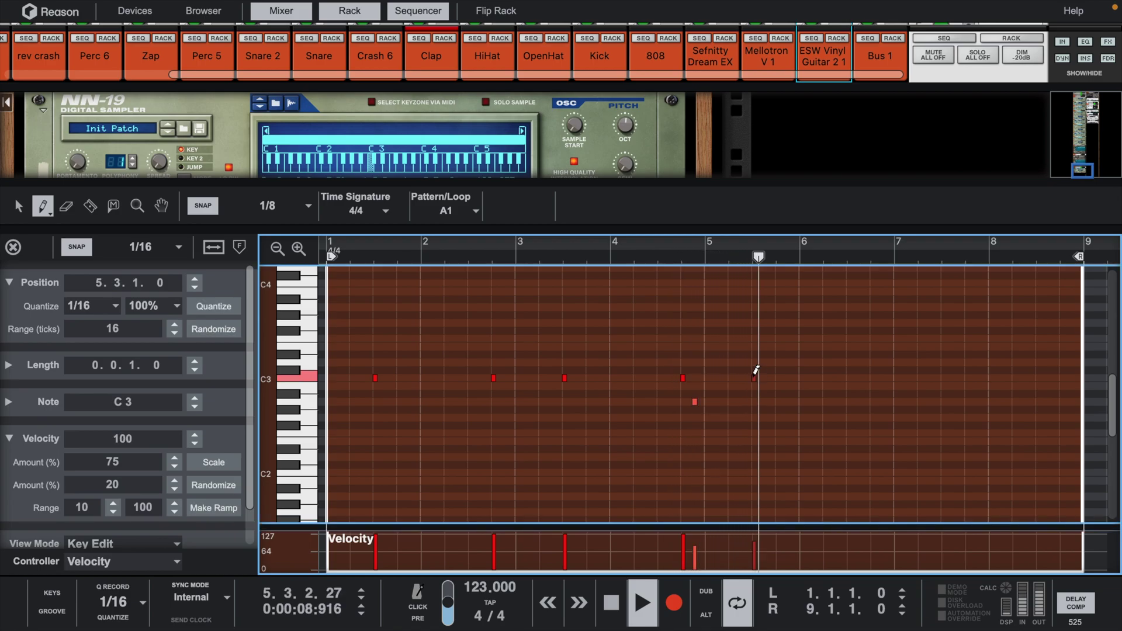
click(873, 377)
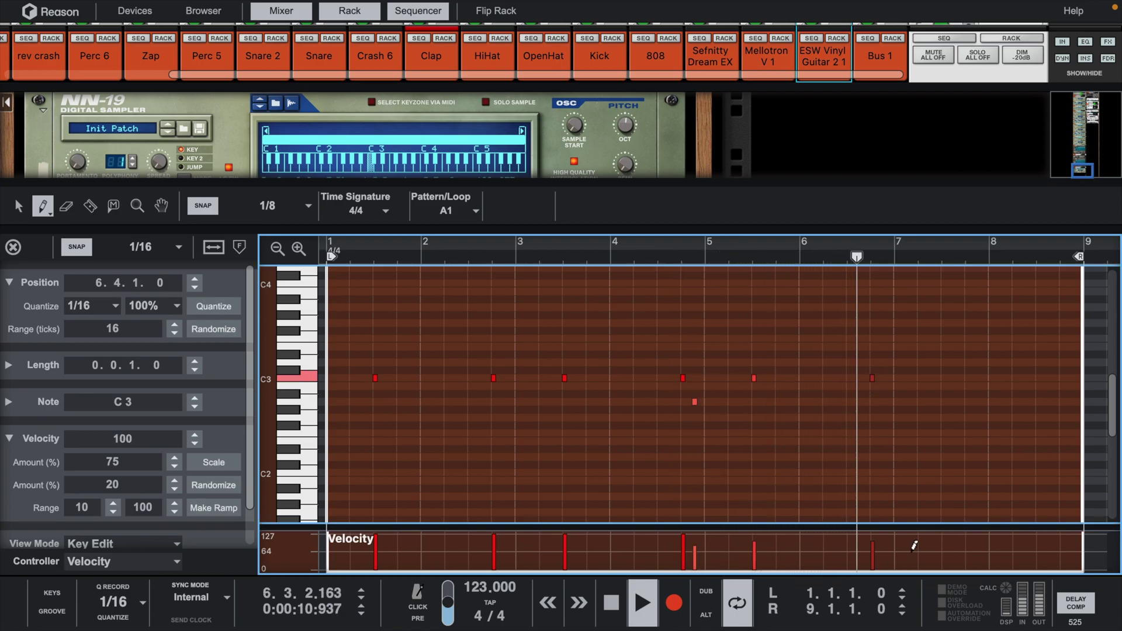
mouse_move(914, 547)
mouse_down()
mouse_move(802, 412)
mouse_move(636, 326)
mouse_up()
click(944, 377)
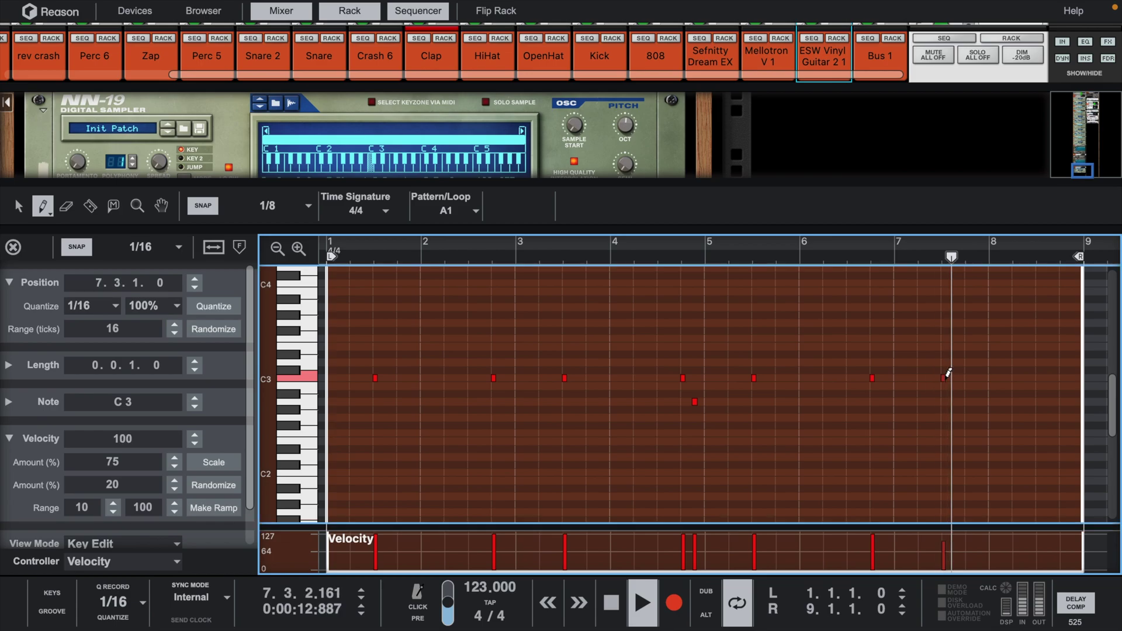
drag(933, 556, 939, 451)
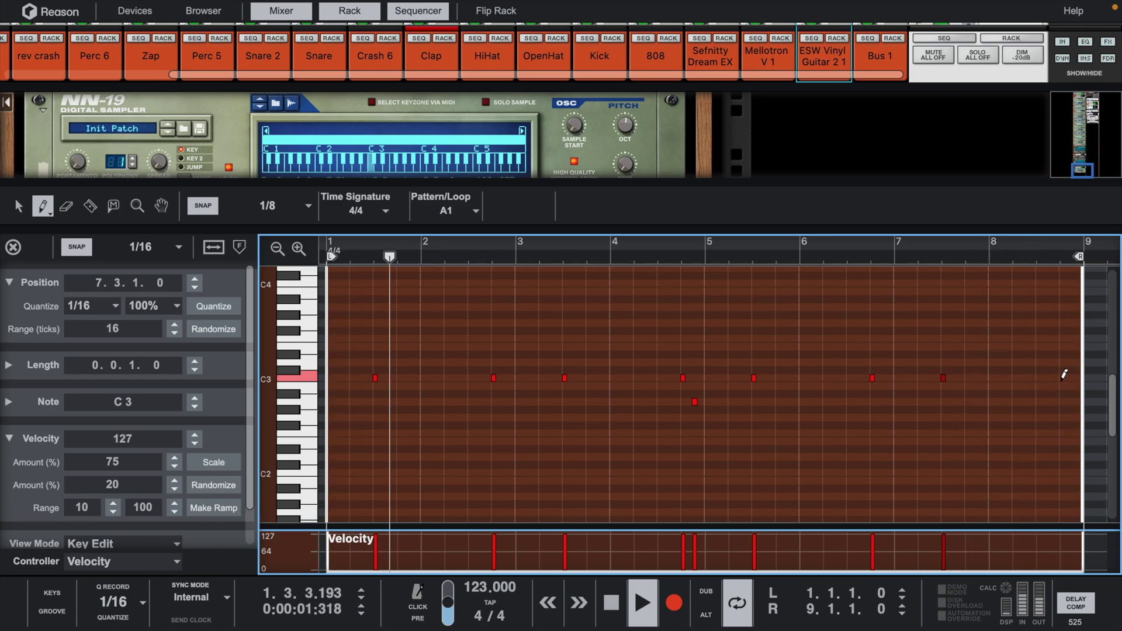
Draw a descending C3, B2, A2 clap fill from 8.4.1 with velocities falling to 90 on the last note
click(1063, 377)
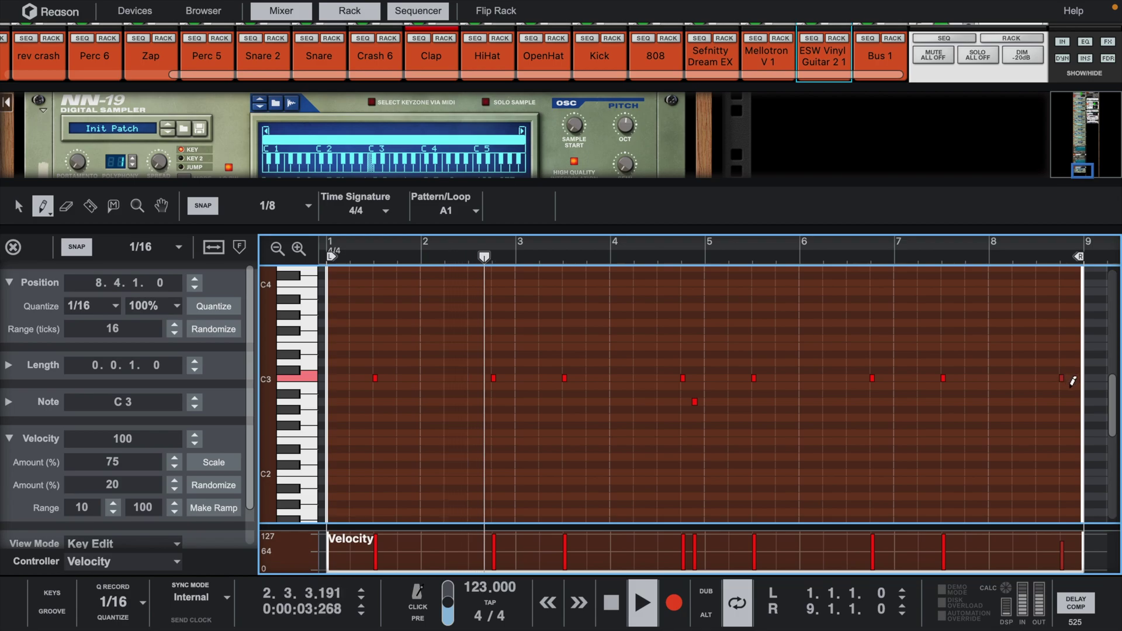
click(1068, 385)
click(1073, 401)
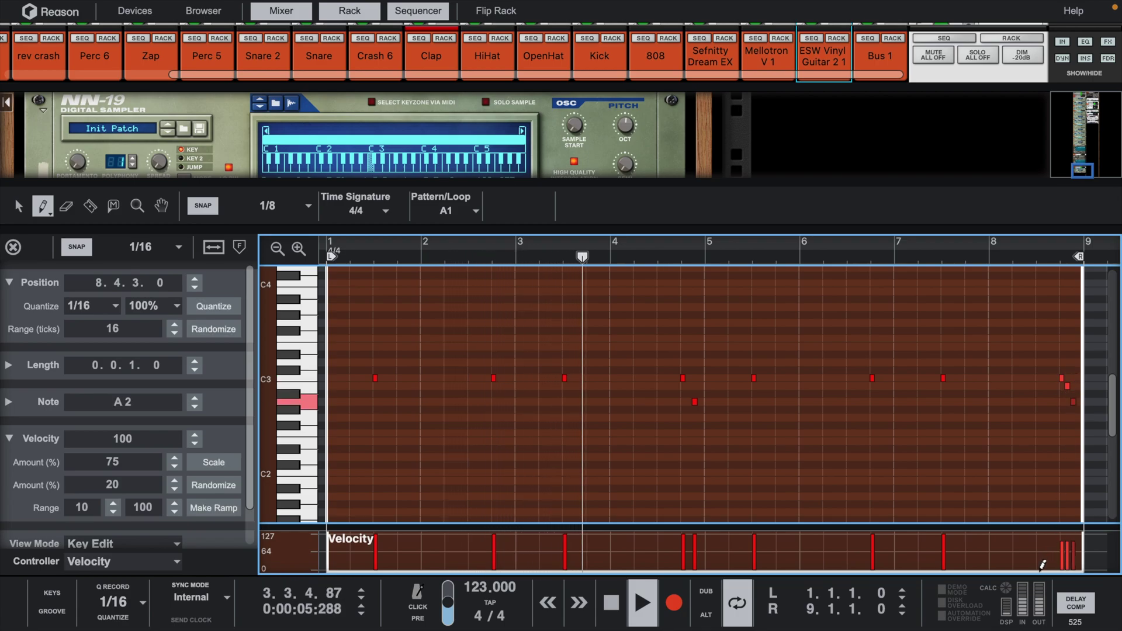
drag(1043, 564, 1090, 429)
mouse_move(1060, 549)
mouse_down()
mouse_move(1085, 546)
mouse_move(1071, 530)
mouse_move(1074, 549)
mouse_move(1076, 538)
mouse_up()
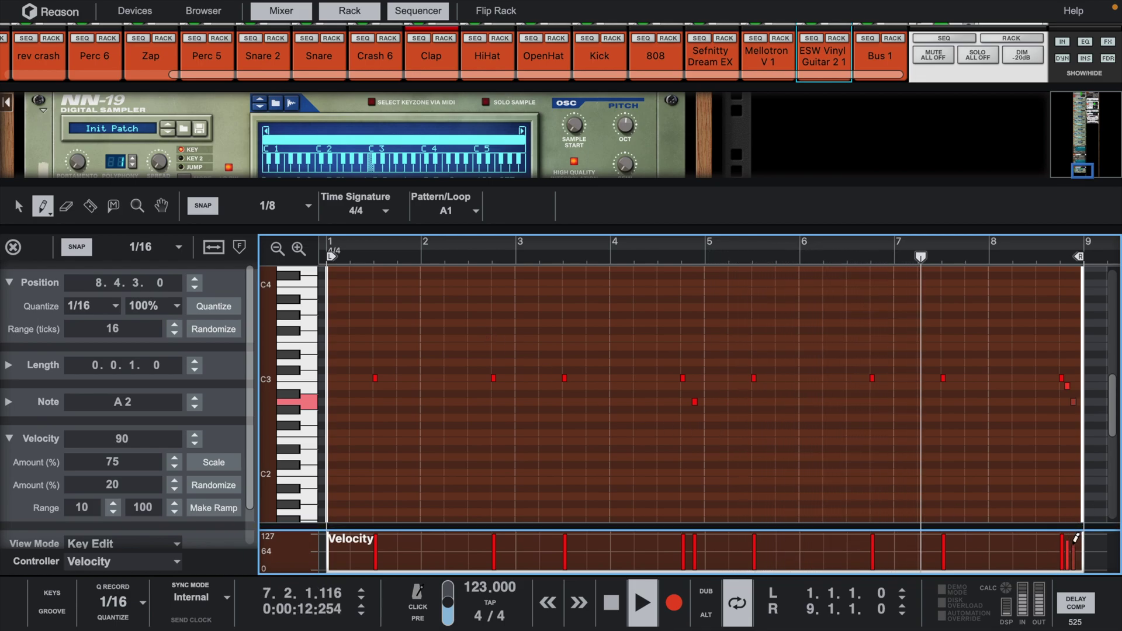
Leave the clap clip, draw an eight-bar clip on the HiHat track and open it for note editing
click(13, 248)
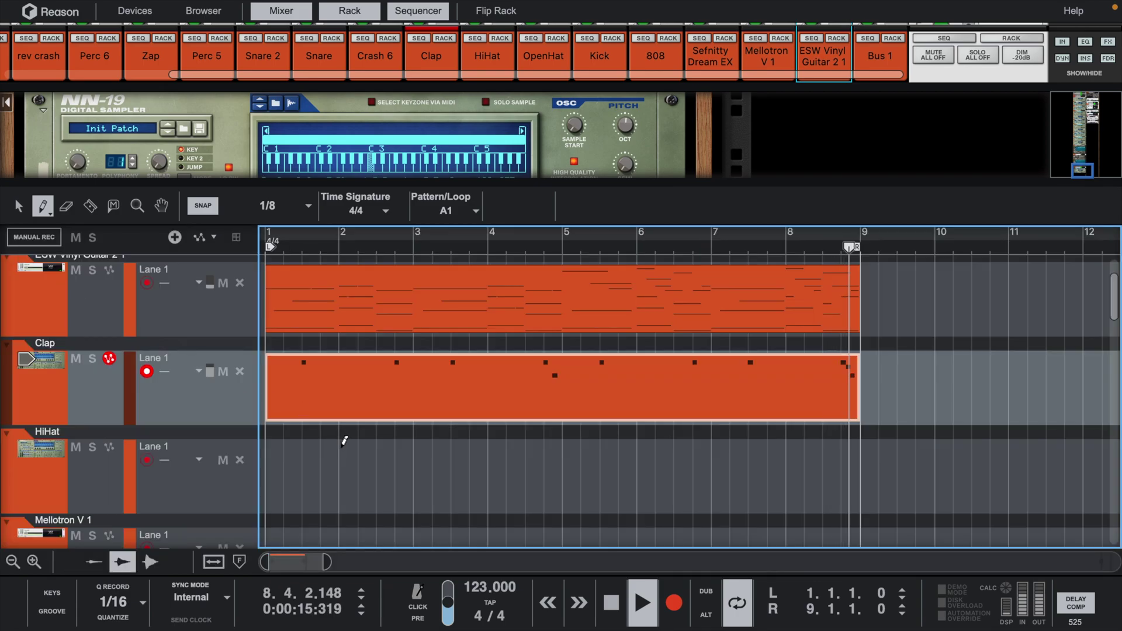
mouse_move(268, 454)
mouse_down()
mouse_move(849, 426)
mouse_move(859, 435)
mouse_up()
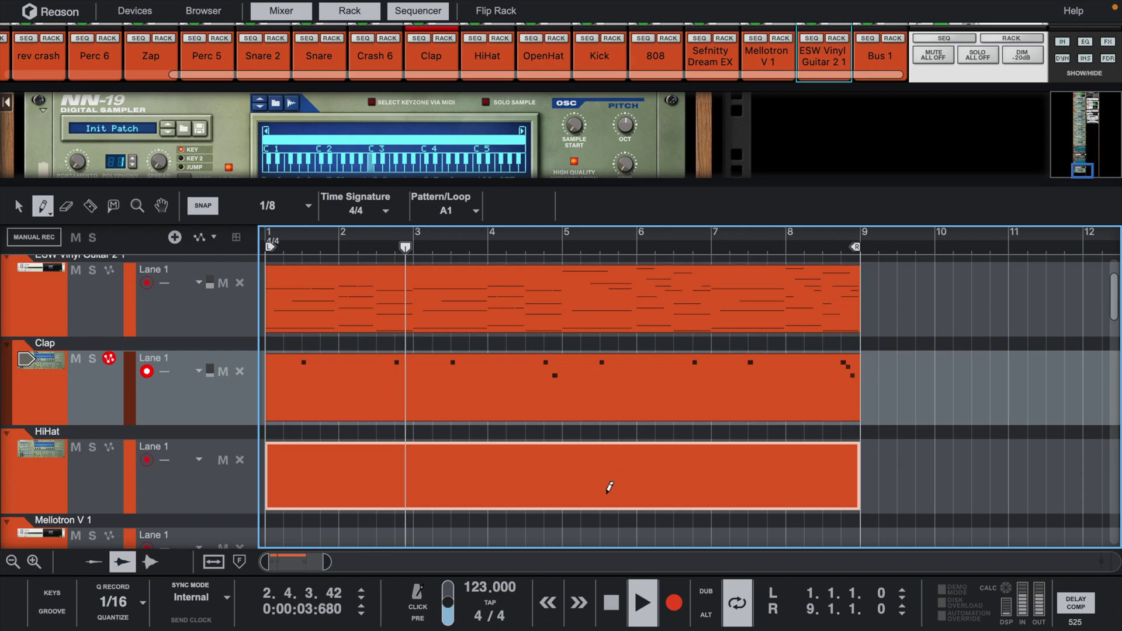
key(q)
double_click(512, 483)
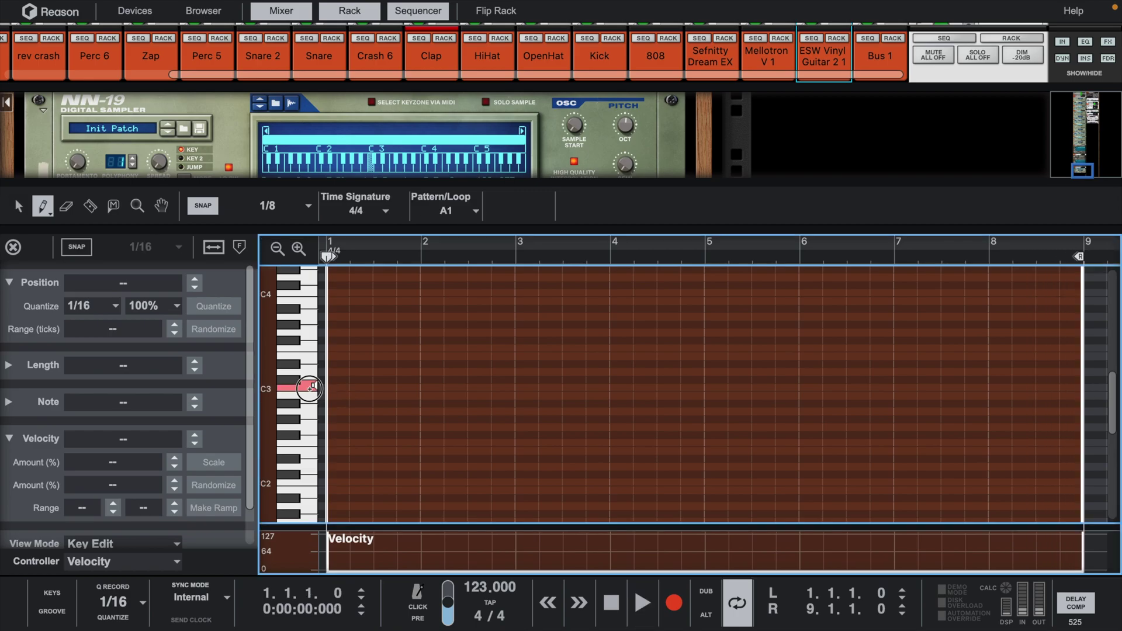
Place sixteenth-note C3 hi-hats at 1.1.1, 1.2.3 and 1.3.3 while the loop plays
click(331, 385)
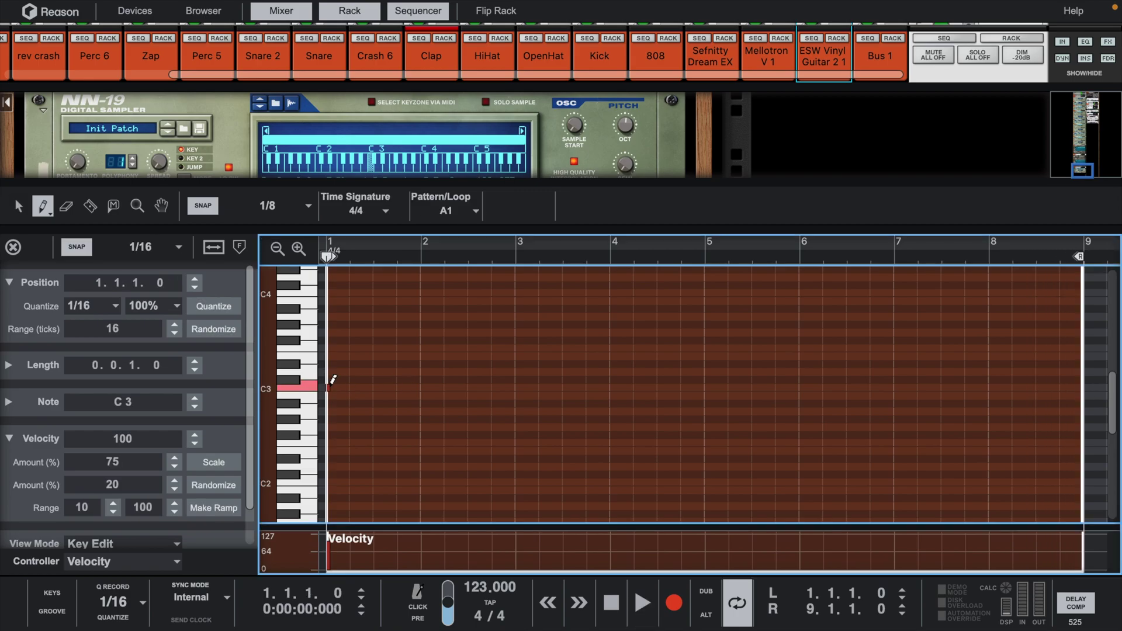
key(space)
click(375, 386)
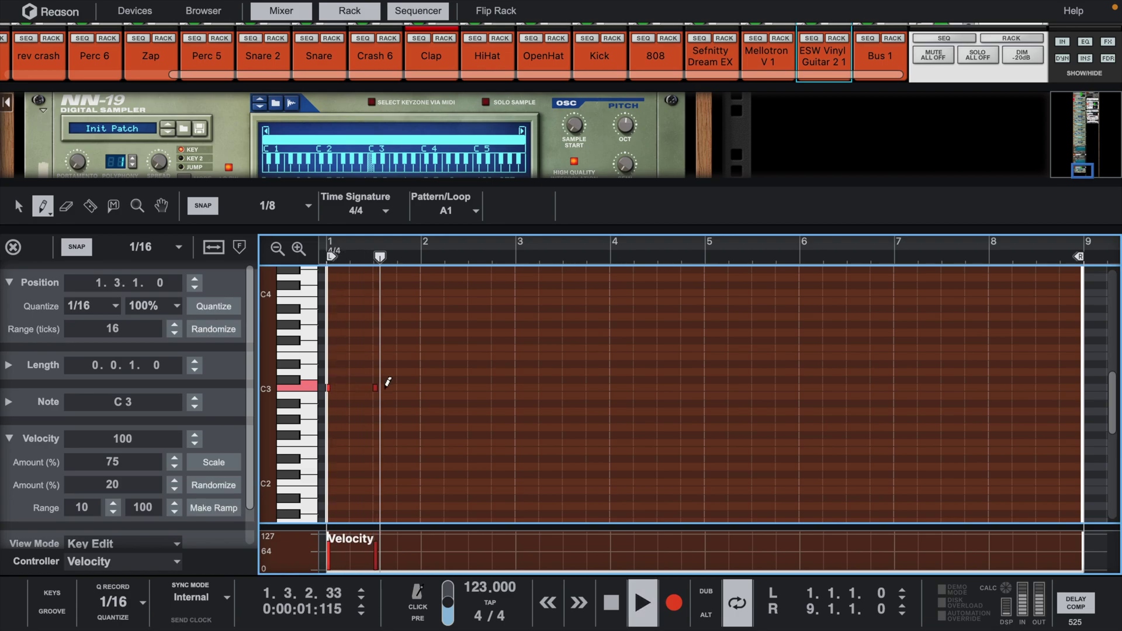
key(q)
drag(376, 389, 386, 393)
drag(388, 248, 488, 349)
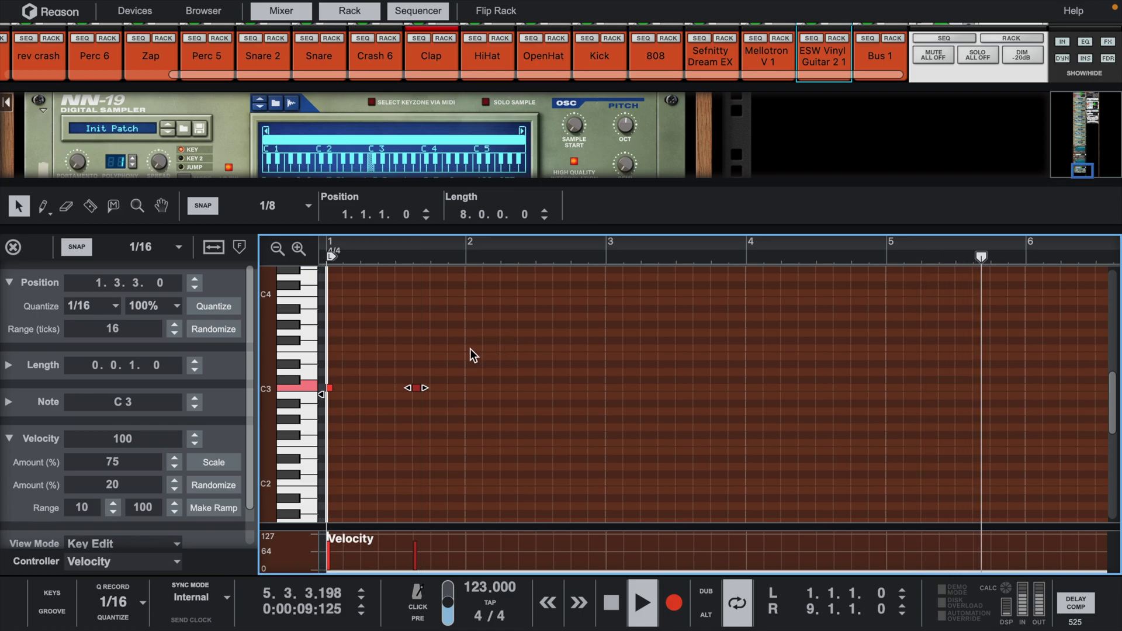
drag(421, 396, 390, 395)
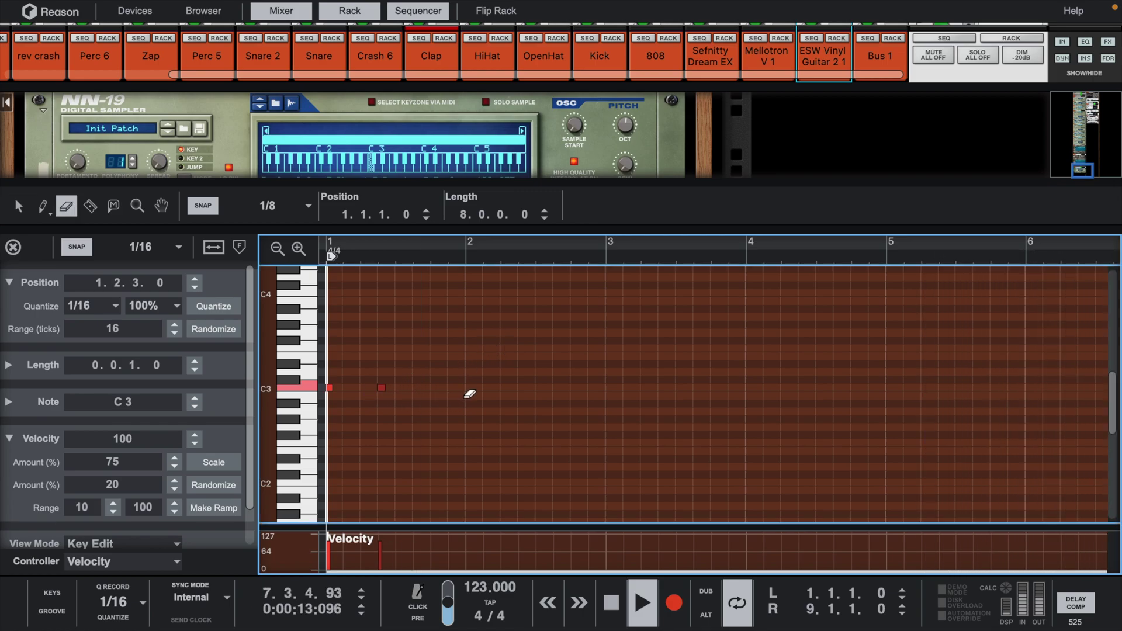
key(w)
click(416, 387)
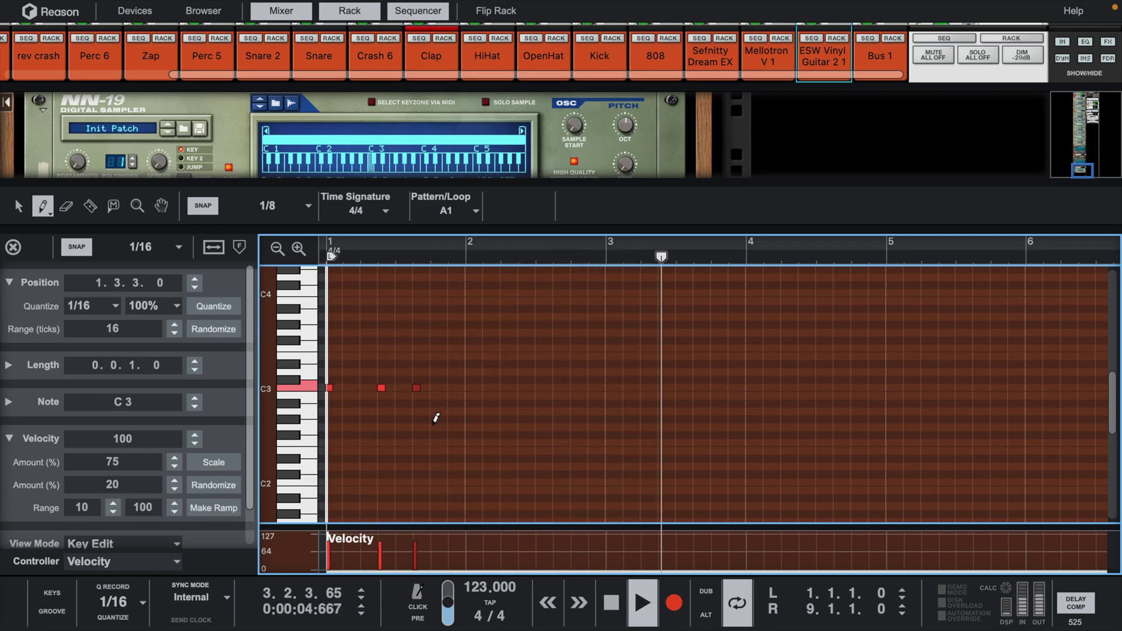
Draw three consecutive sixteenth-note G2 hi-hats from 1.4.1 and raise all hi-hat velocities to 127
drag(432, 427, 450, 426)
key(space)
key(space)
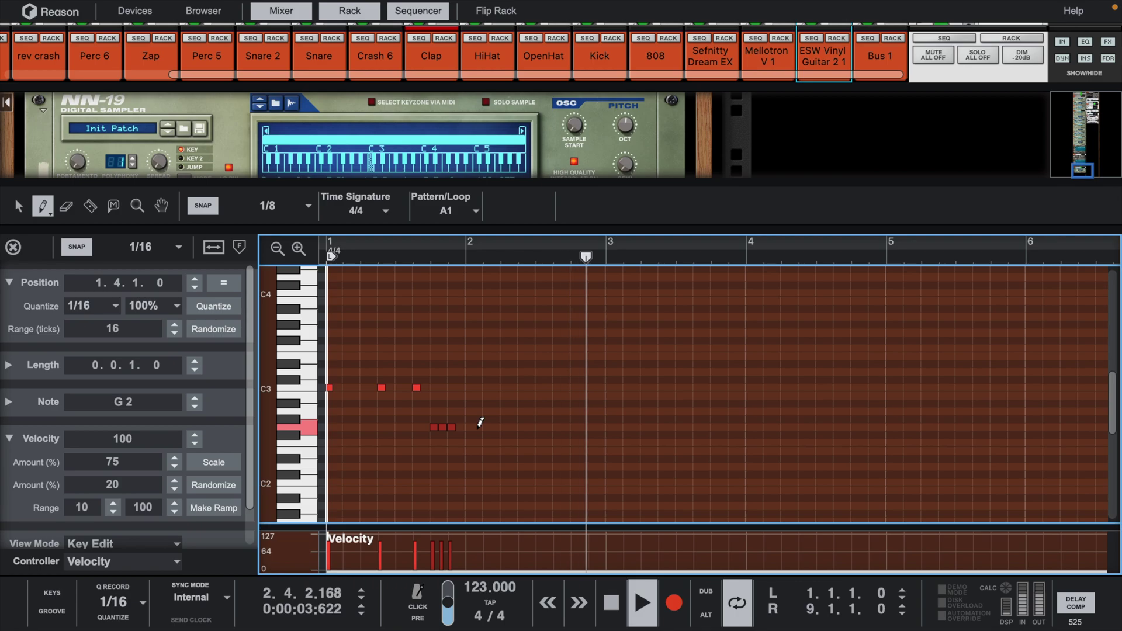
key(Return)
drag(489, 549, 220, 401)
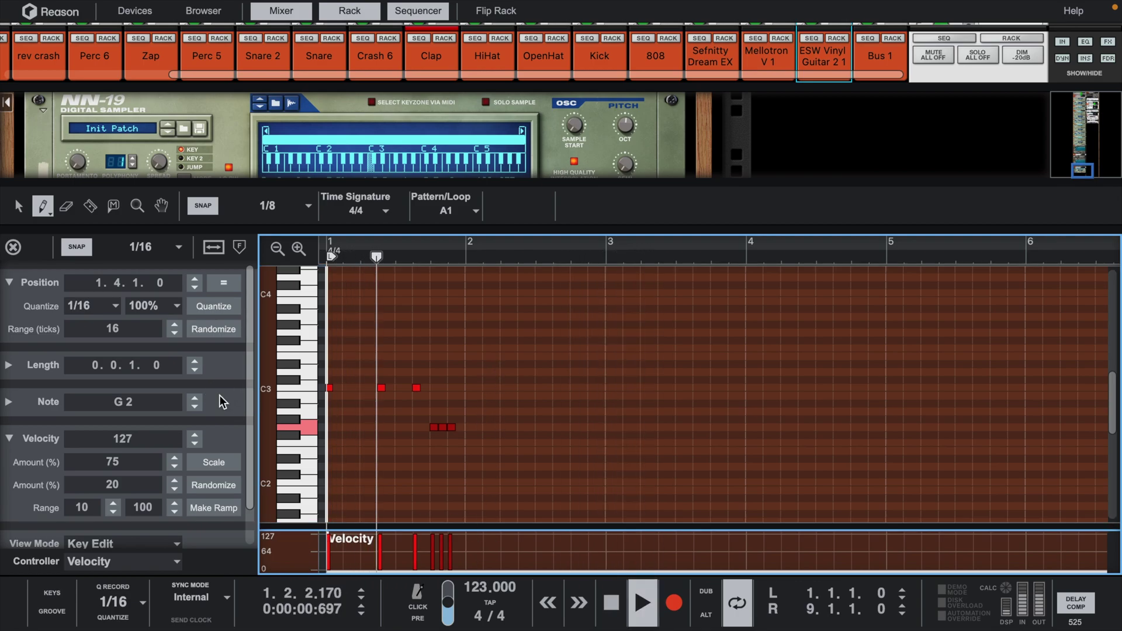
Add a sixteenth-note C3 hi-hat in bar 2 and move it to 2.1.3
click(503, 387)
key(Return)
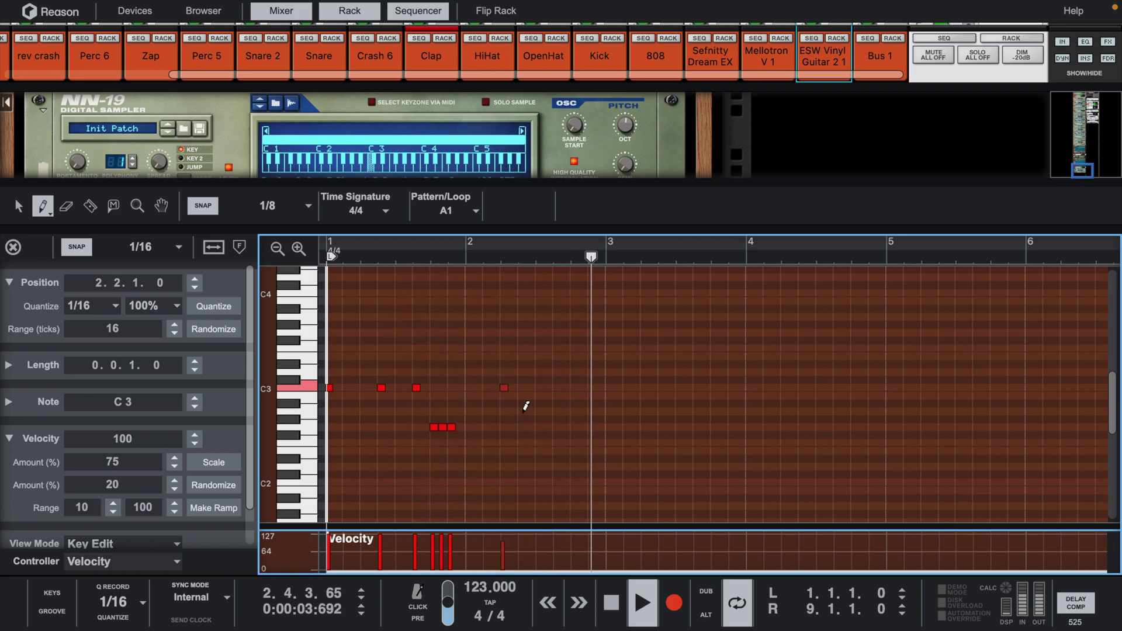
key(q)
click(501, 388)
drag(501, 389, 486, 389)
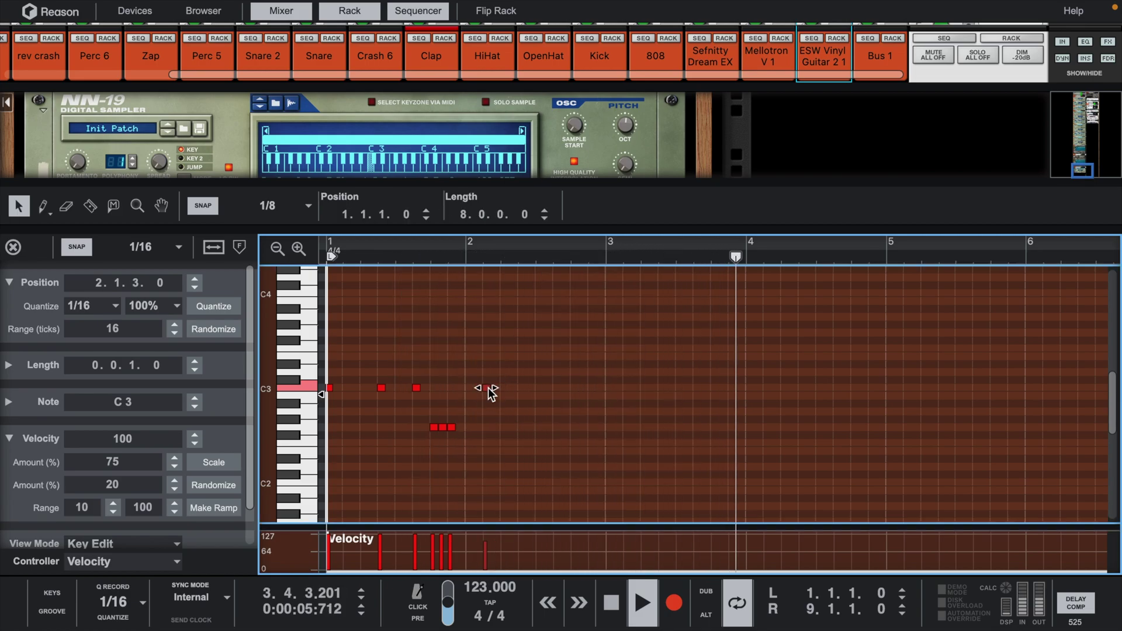
key(w)
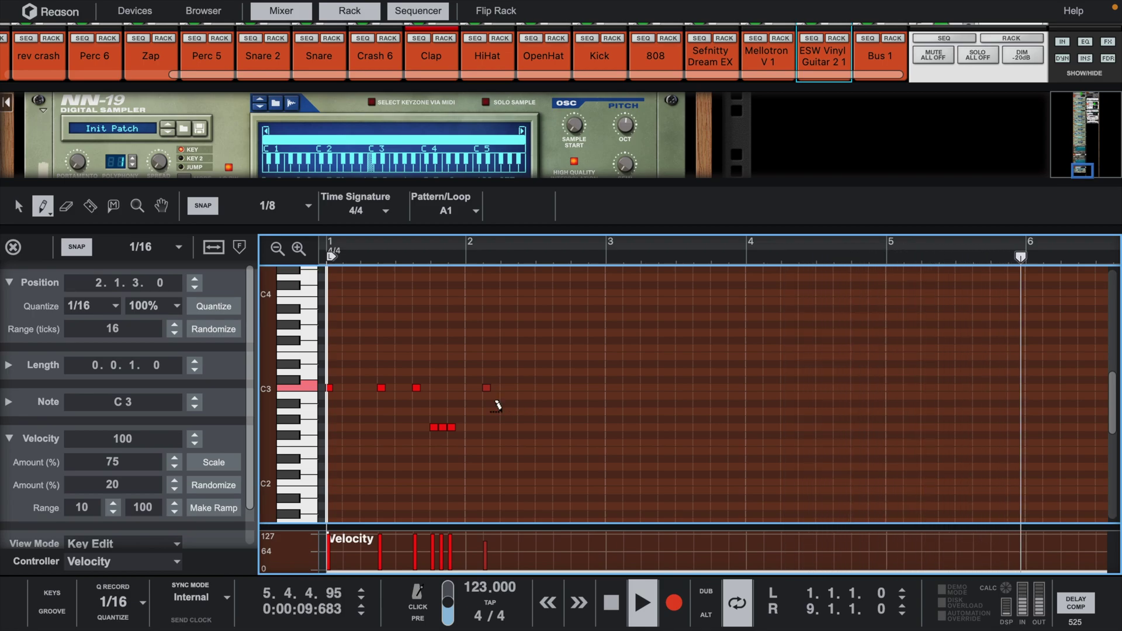
drag(502, 411, 550, 409)
key(space)
key(space)
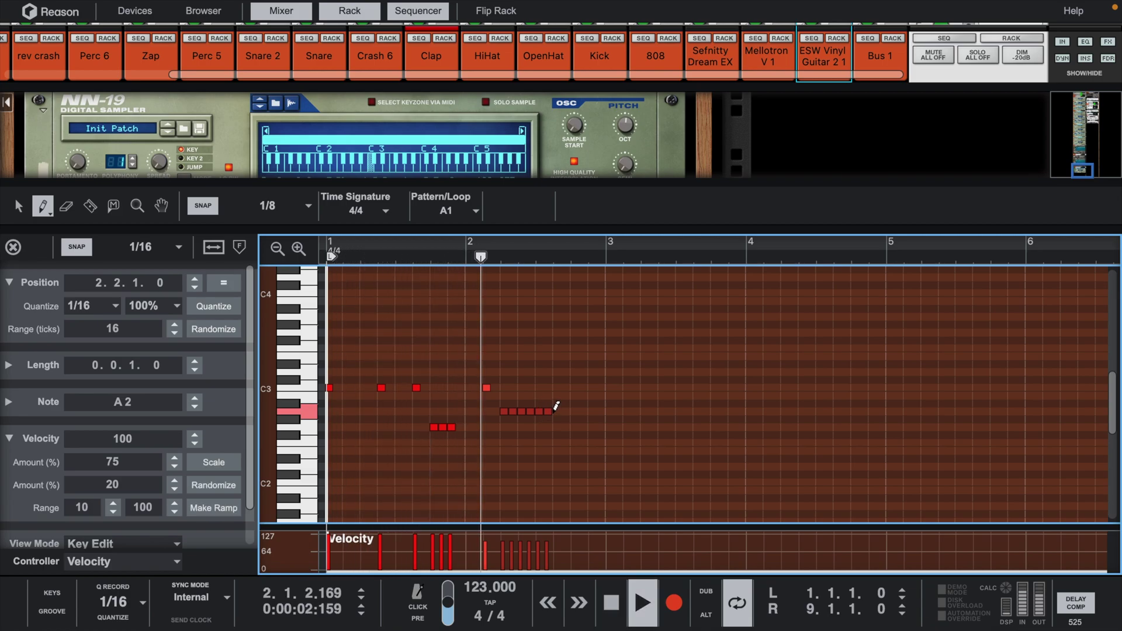
key(e)
drag(557, 416, 492, 402)
Set the note snap to 1/32 and draw an A2 hi-hat roll from 2.2.1 up to 2.3.3
click(153, 247)
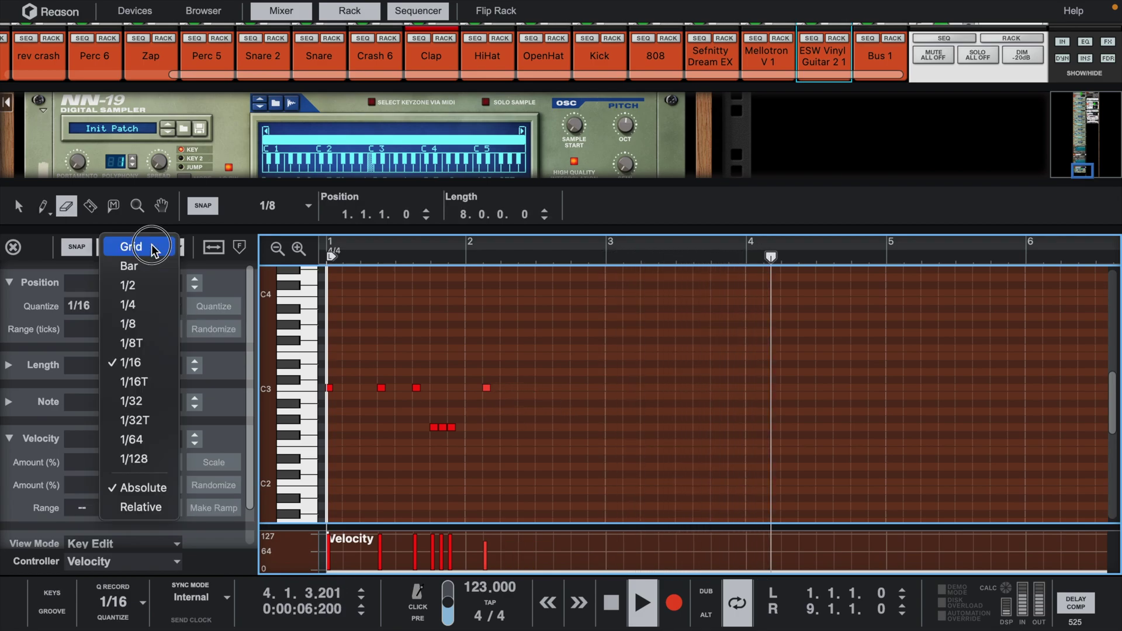
click(158, 404)
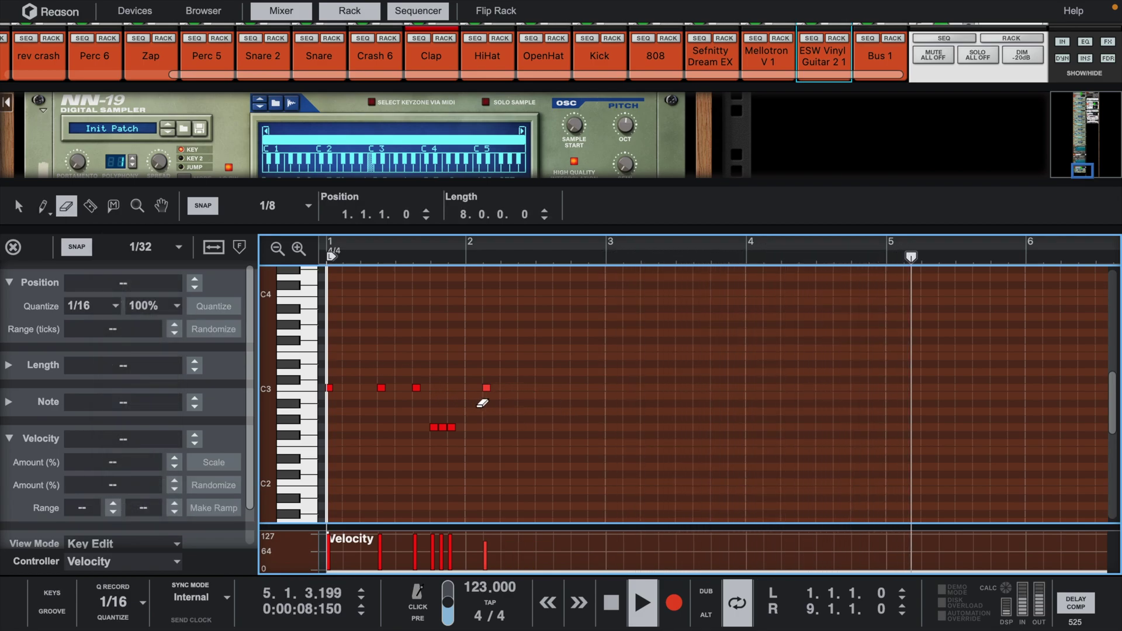
key(w)
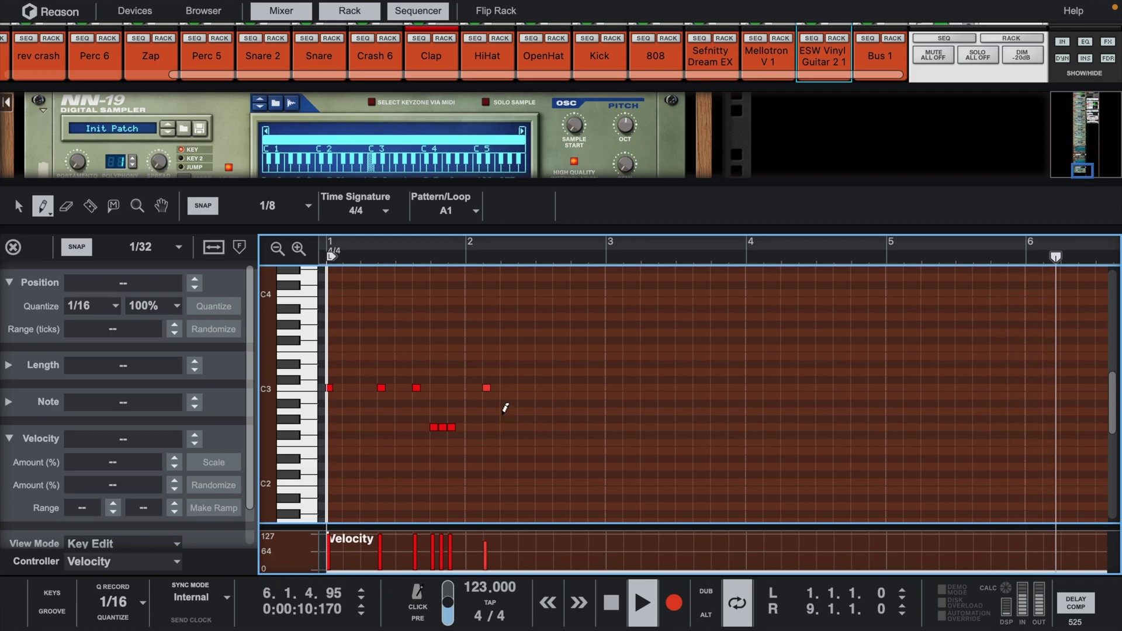
drag(502, 412, 553, 409)
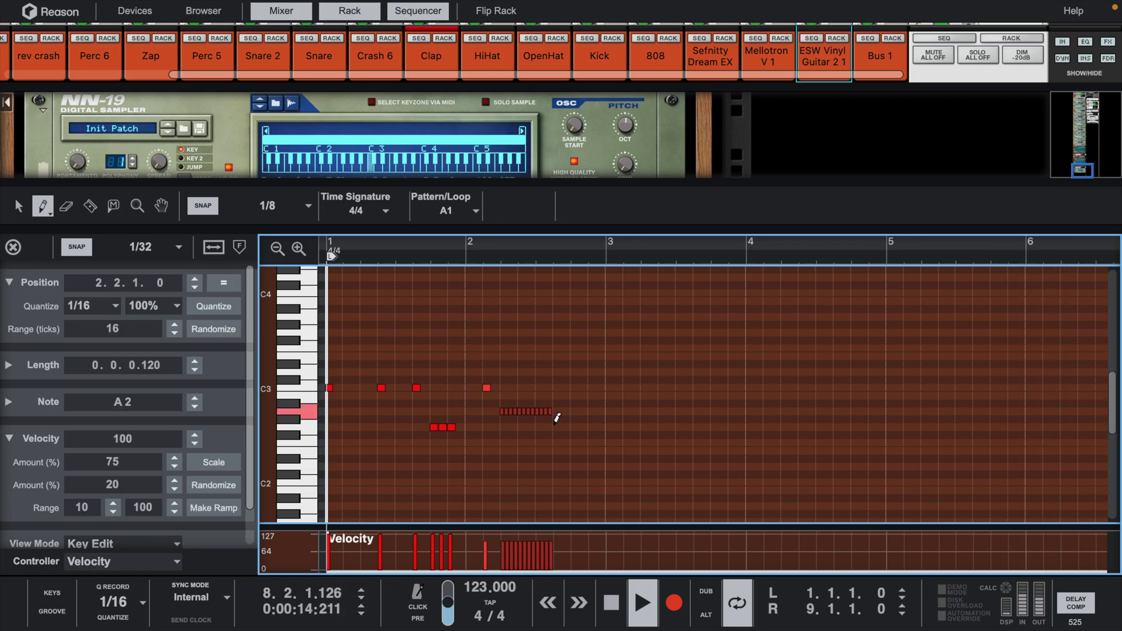
Set the note snap to 1/8 and taper the A2 roll's velocities downward from about 120
click(155, 247)
click(146, 331)
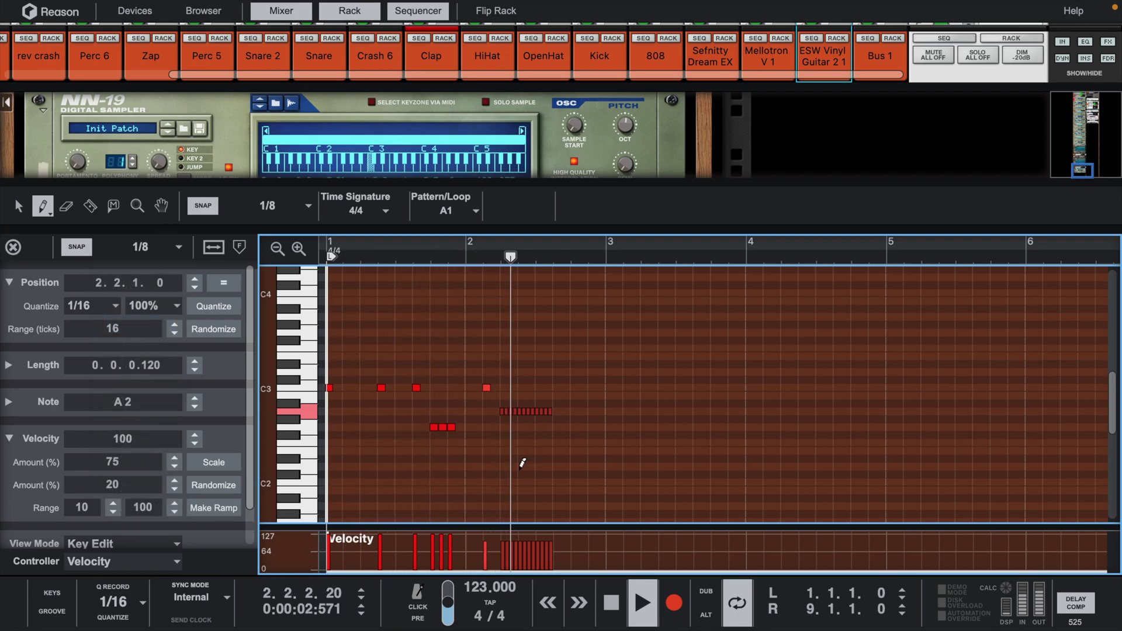
mouse_move(507, 530)
mouse_down()
mouse_move(550, 555)
mouse_move(533, 553)
mouse_move(499, 534)
mouse_move(556, 551)
mouse_move(486, 538)
mouse_up()
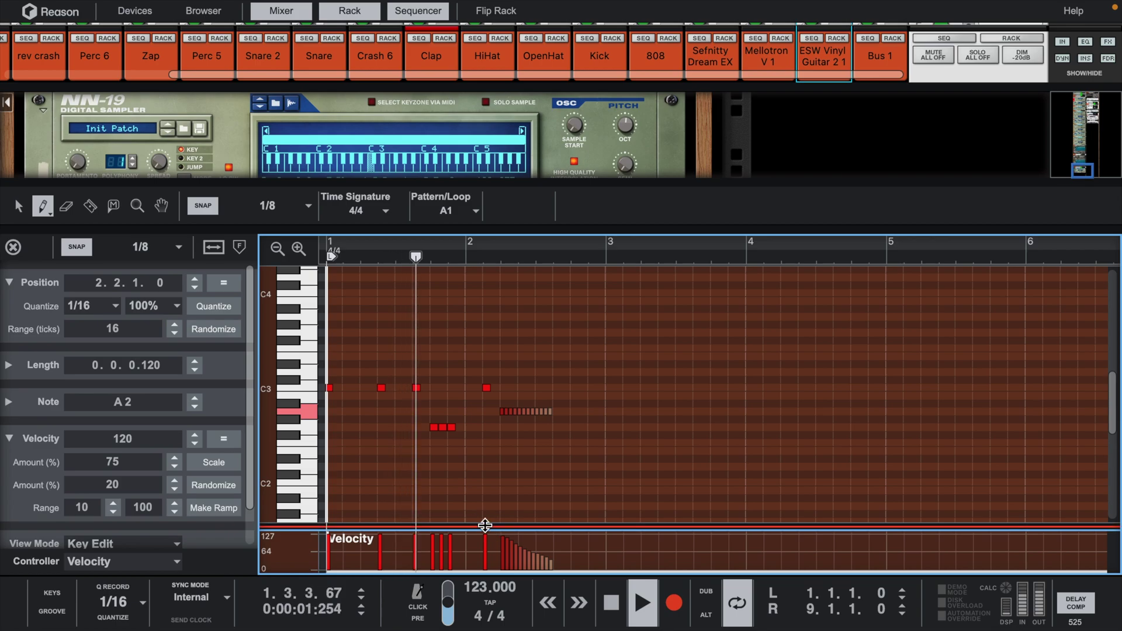
Place eighth-note F#2 hi-hats at 2.3.3 and 2.4.1 and raise the second one's velocity to 118
click(558, 410)
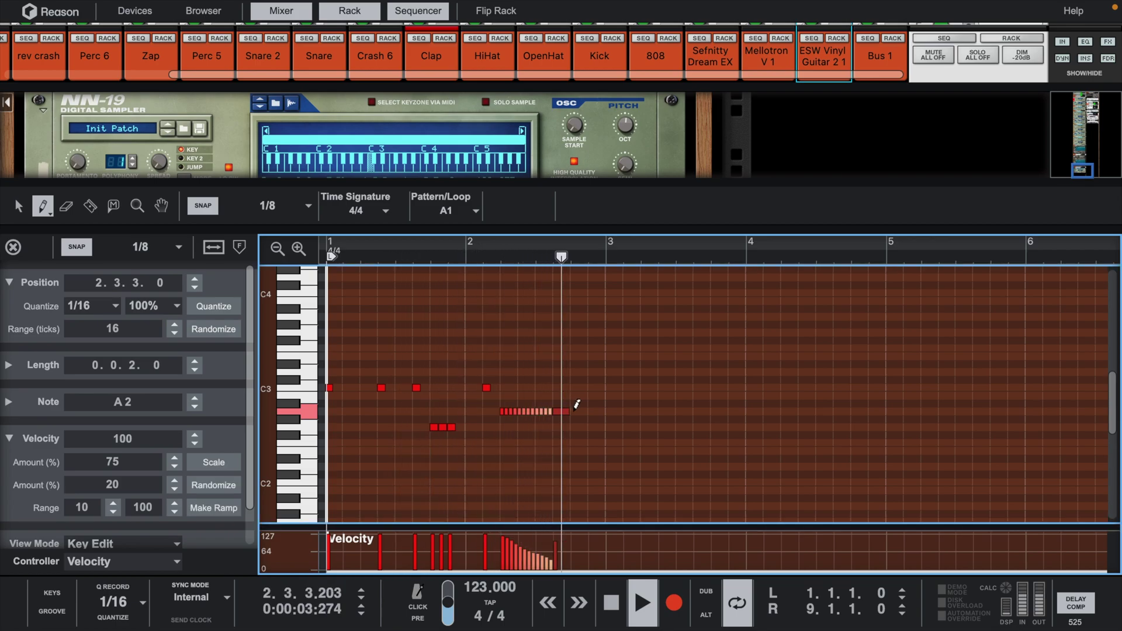
key(q)
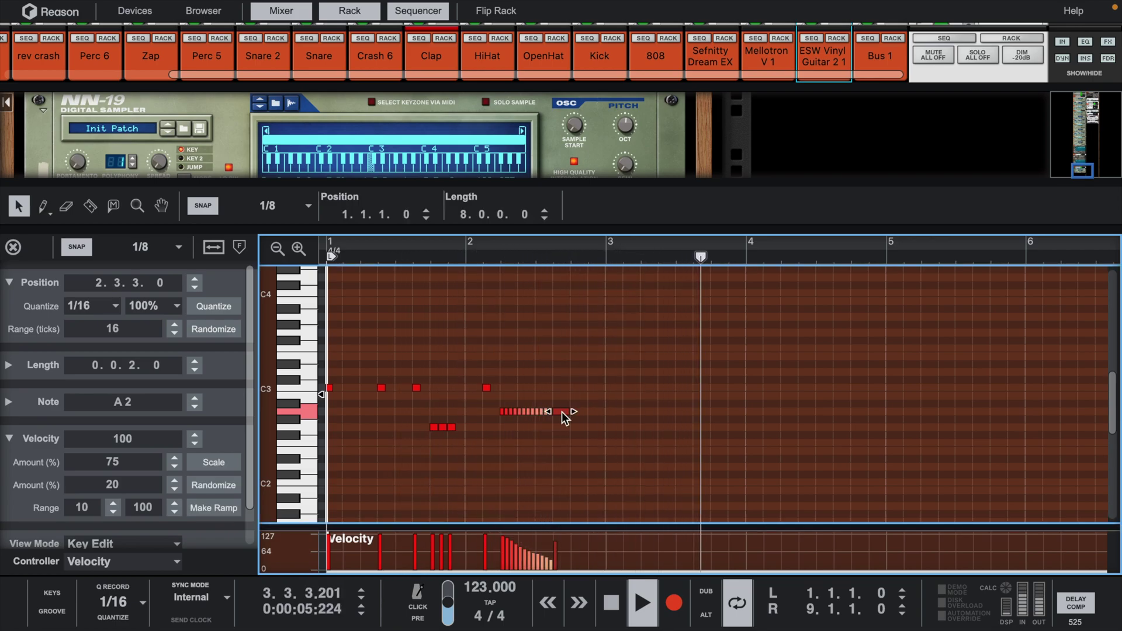
mouse_move(563, 410)
mouse_down()
mouse_move(563, 435)
mouse_move(585, 441)
mouse_up()
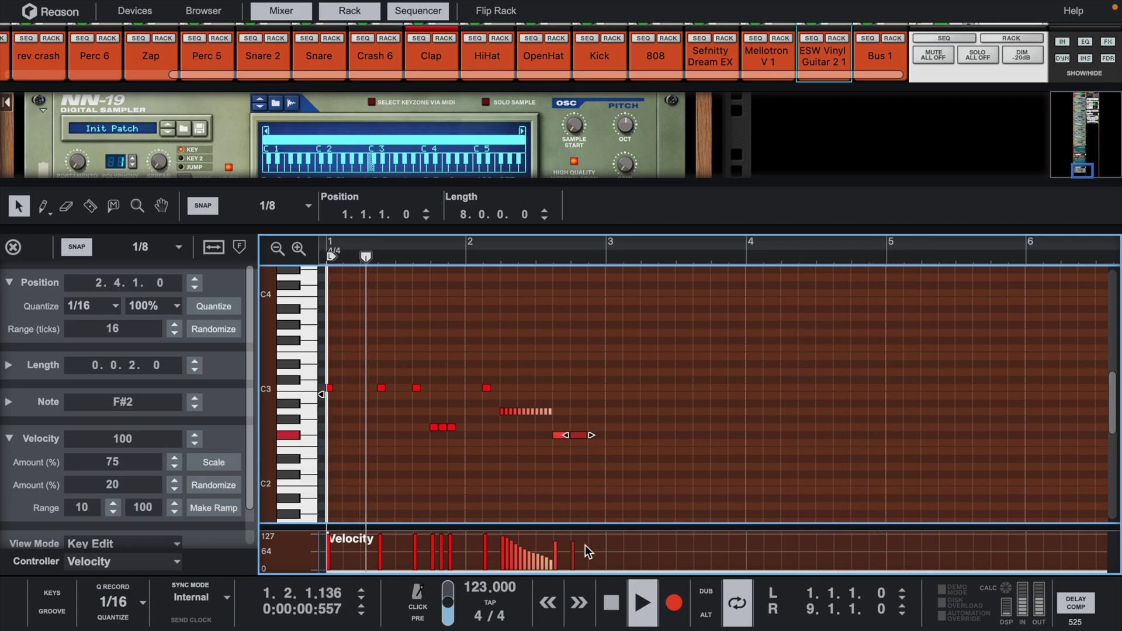
key(p)
drag(580, 539, 553, 533)
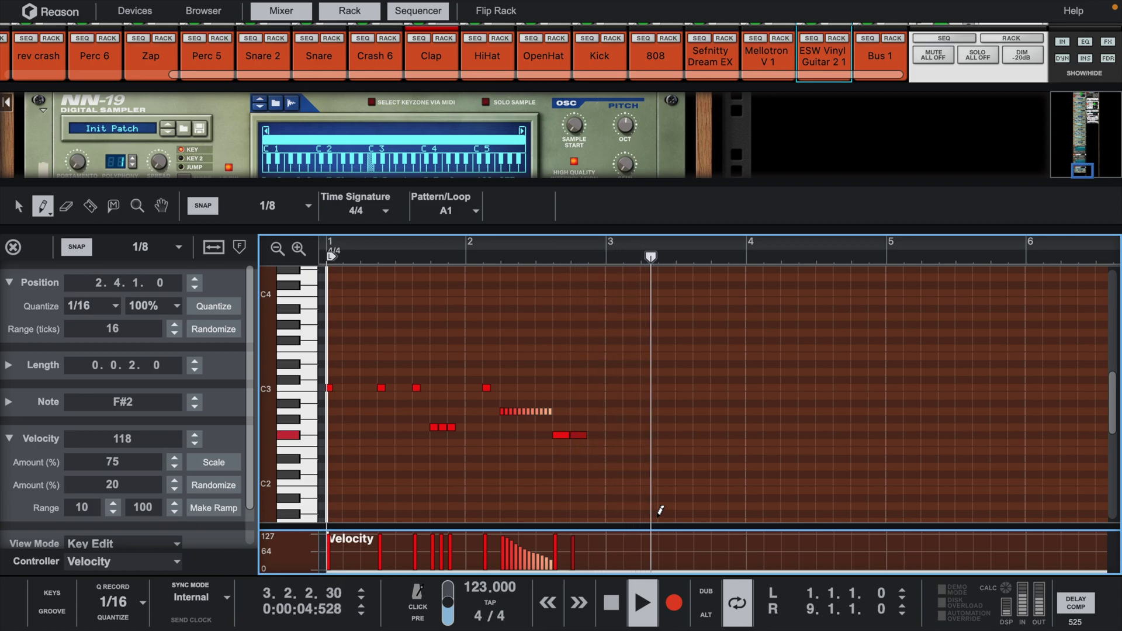
Erase the end of the A2 hi-hat roll from 2.3.1 onward together with the two F#2 notes
key(space)
drag(551, 244, 661, 340)
key(r)
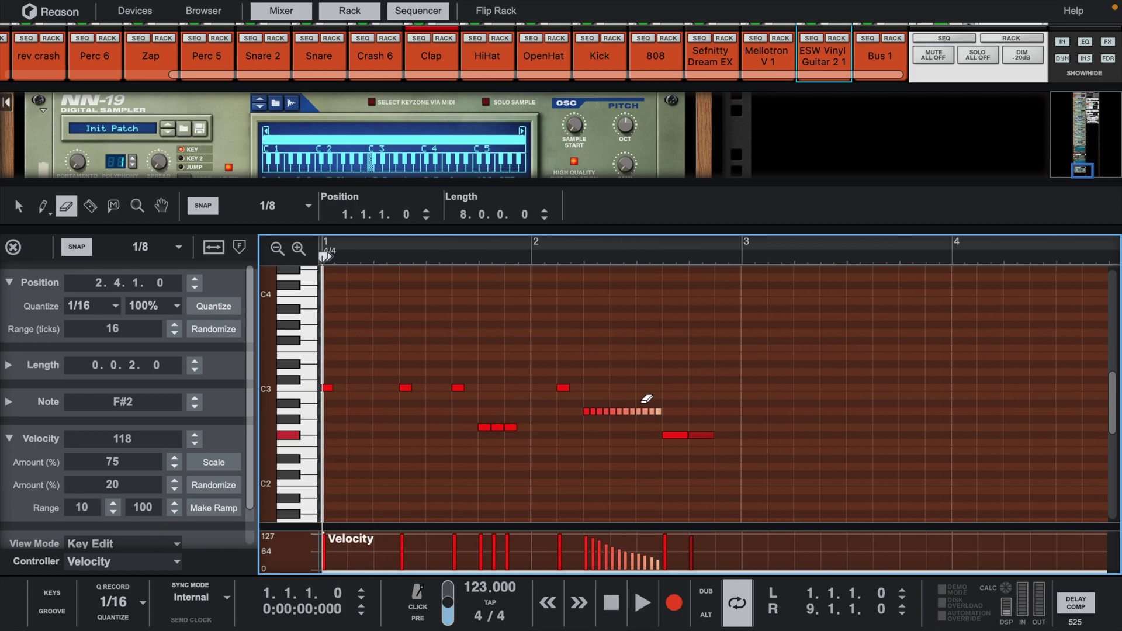
drag(639, 402, 718, 440)
Place eighth-note G2 hi-hats at 2.3.1 and 2.3.3, directly after the shortened roll
key(w)
key(space)
click(643, 427)
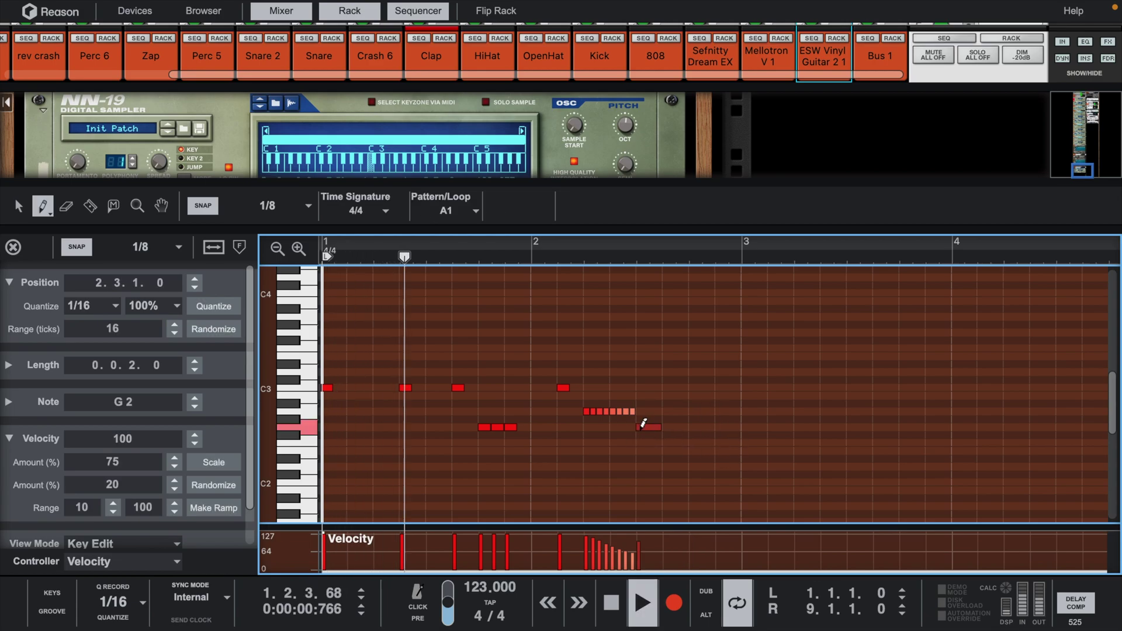
click(676, 426)
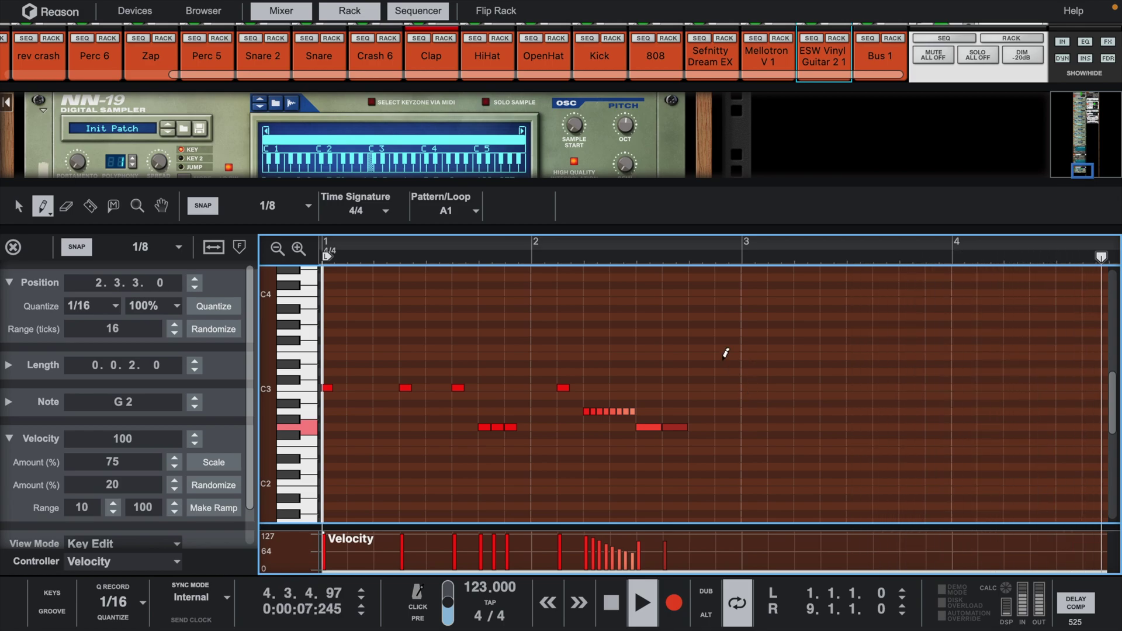
Duplicate the whole two-bar hi-hat pattern so that the copy starts at 3.1.1, and play it back
key(q)
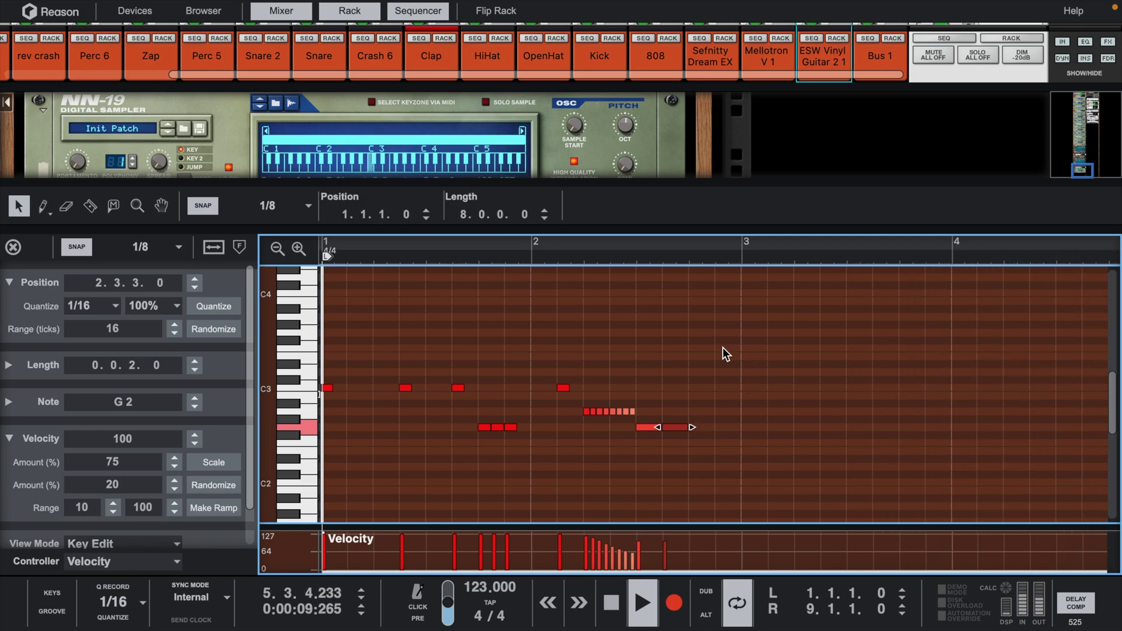
key(super+a)
scroll(333, 492, down, 1)
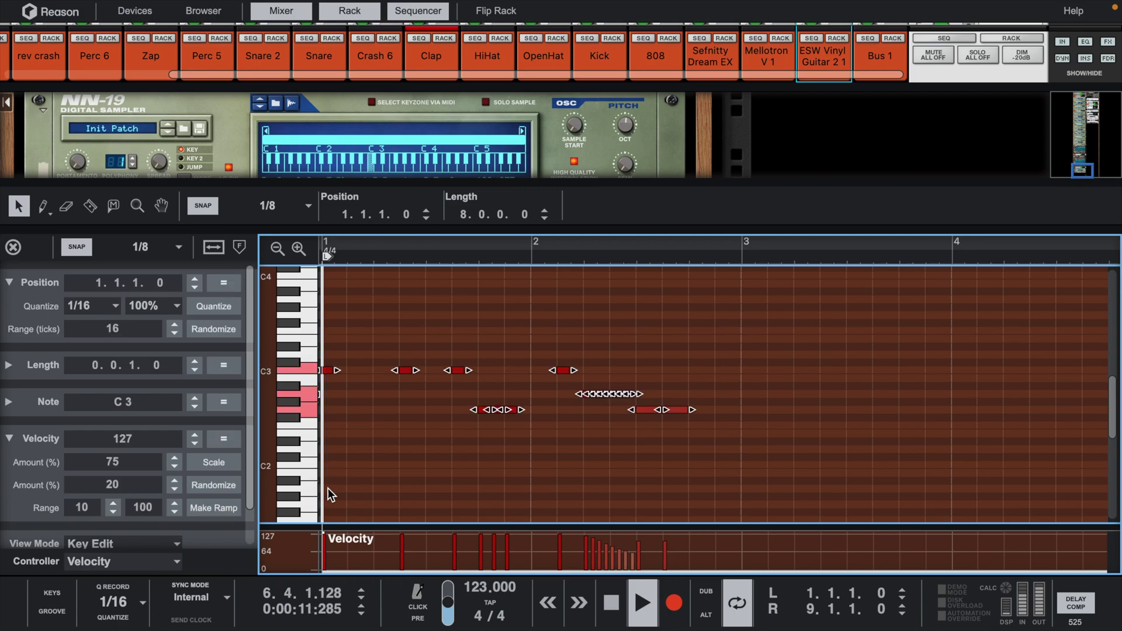
key(ctrl+d)
drag(695, 374, 748, 373)
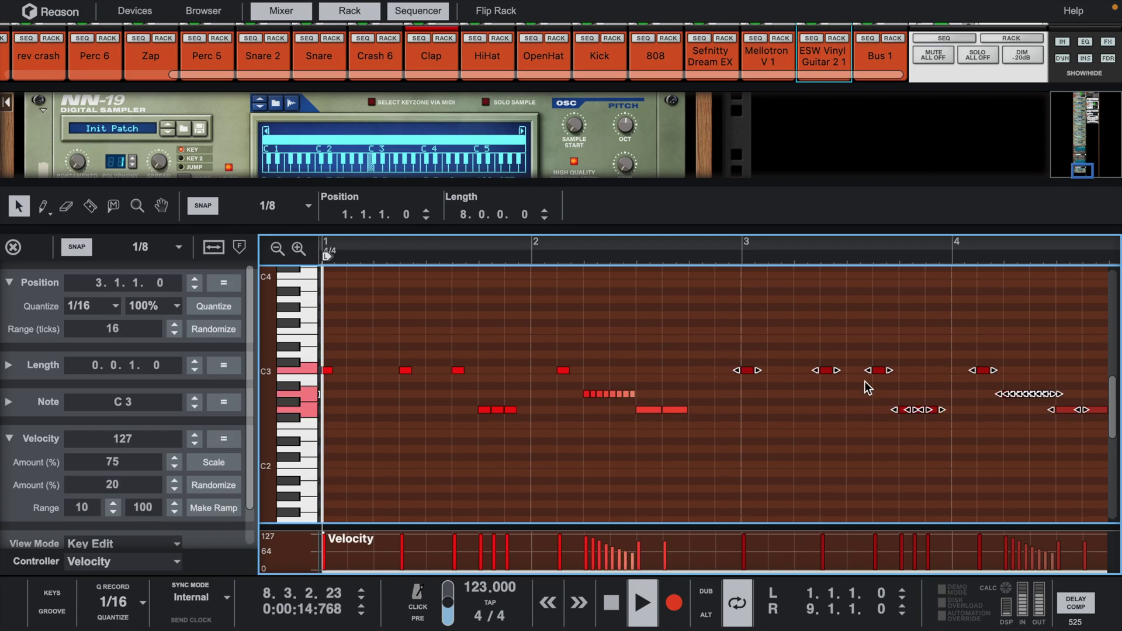
click(874, 418)
key(space)
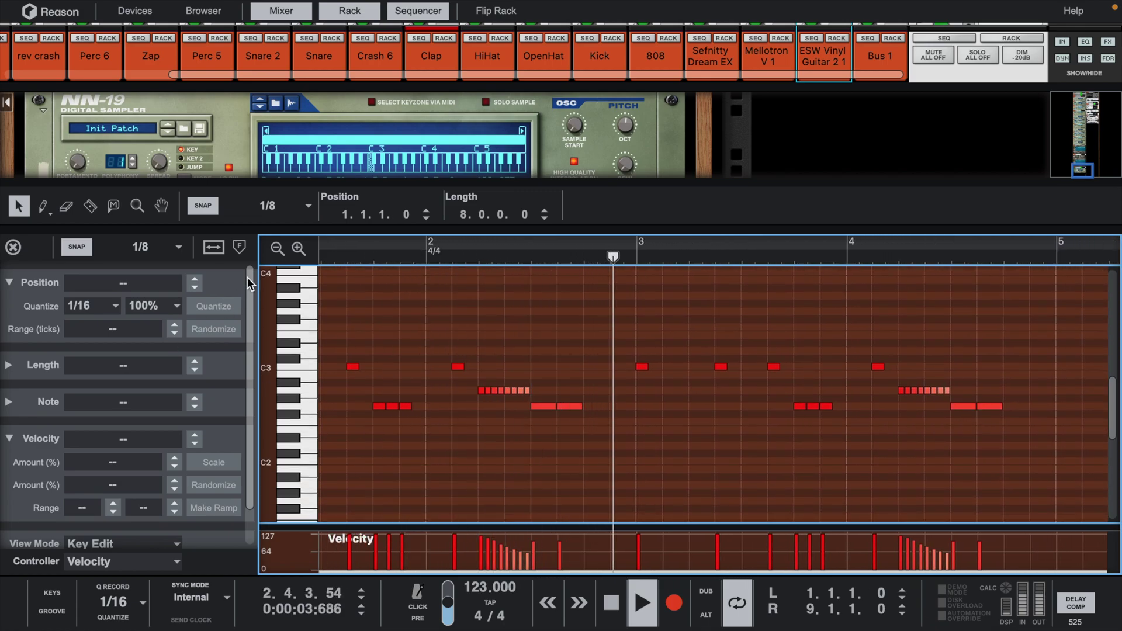
Set the sequencer snap to 1/8T and delete the two G2 hi-hats that follow the roll in bar 4
click(298, 203)
click(298, 304)
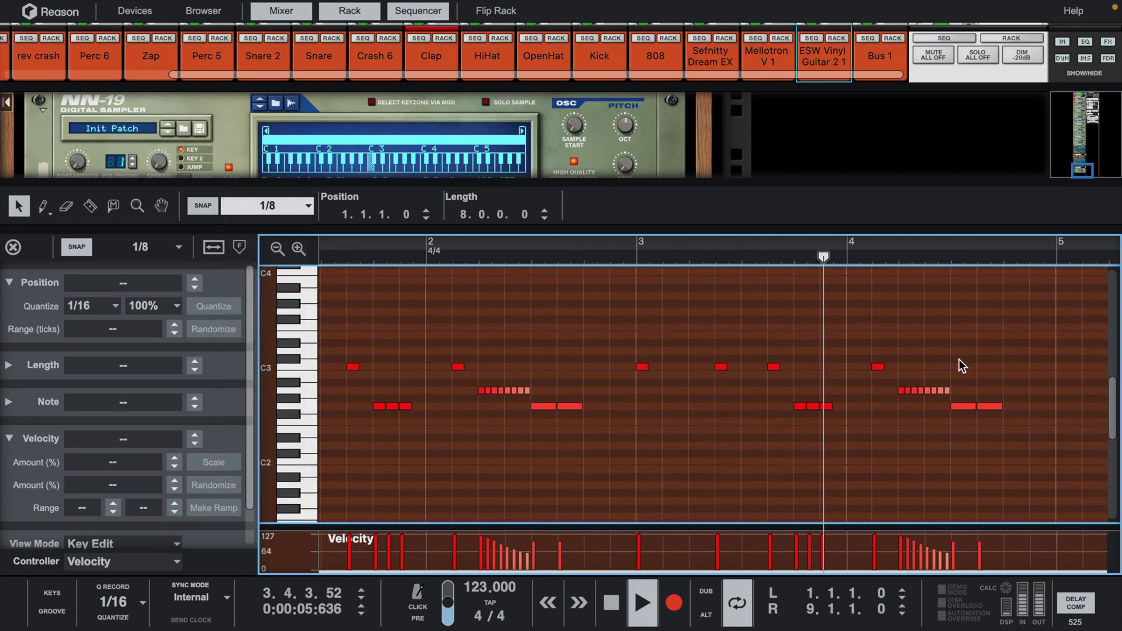
double_click(974, 405)
double_click(989, 404)
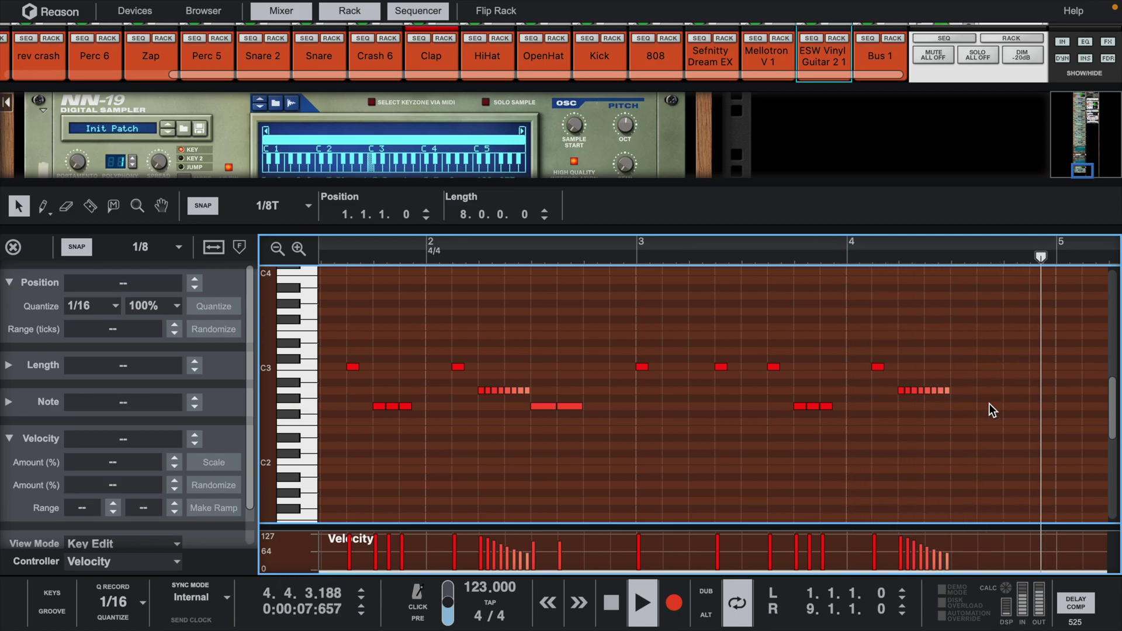
Set the note snap to 1/8T and place three consecutive triplet G2 hi-hats from 4.3.1
click(955, 406)
click(955, 408)
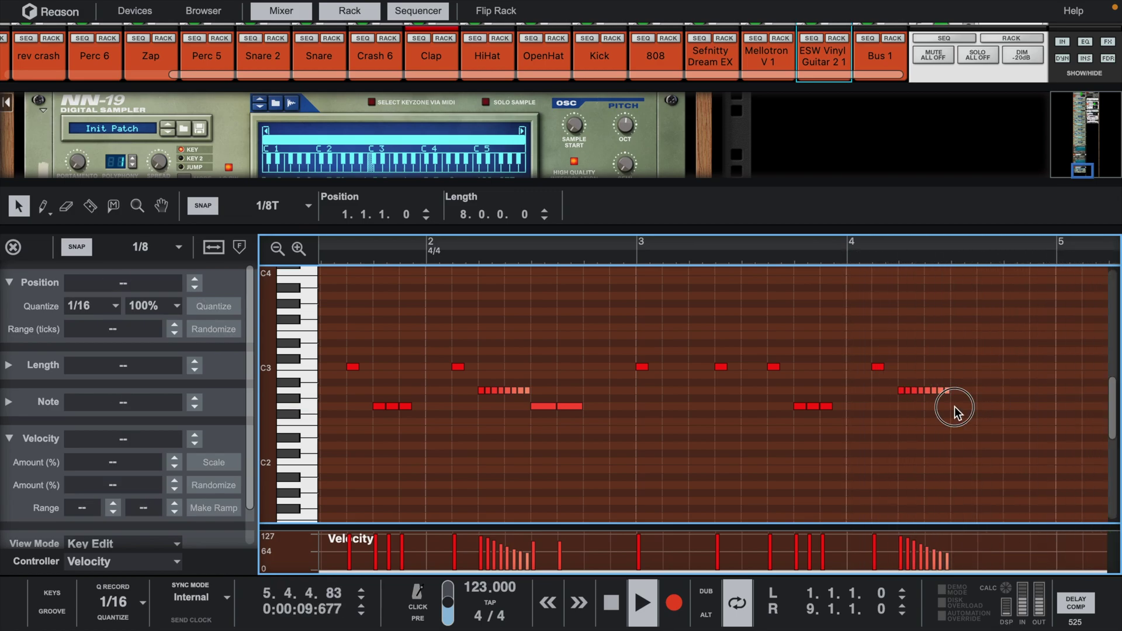
click(138, 249)
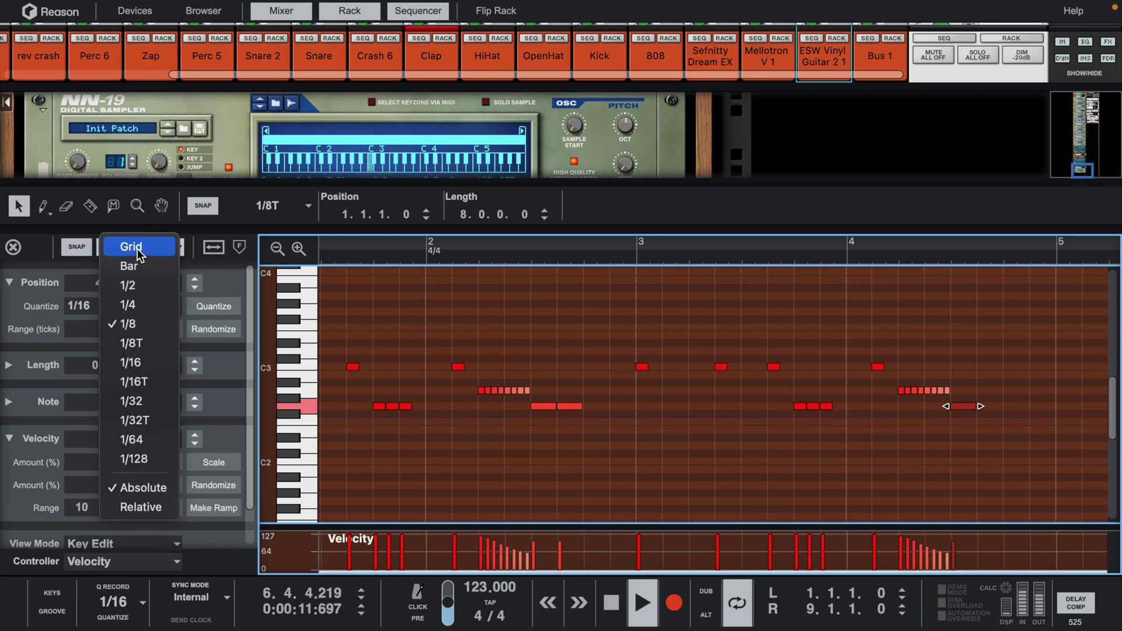
click(145, 350)
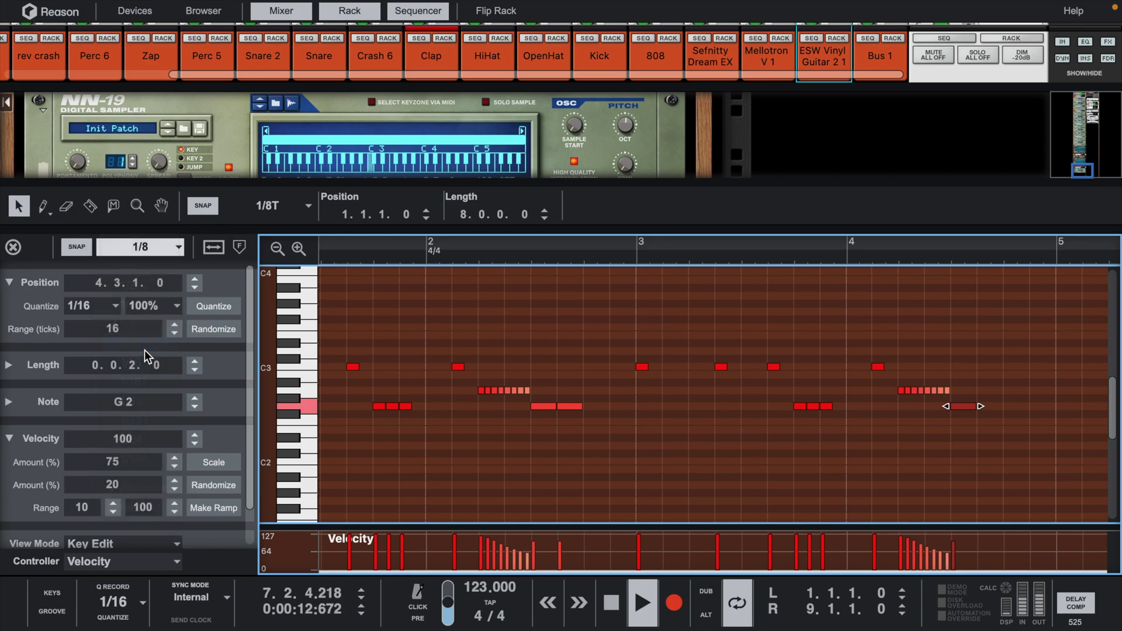
super+click(970, 405)
super+click(987, 405)
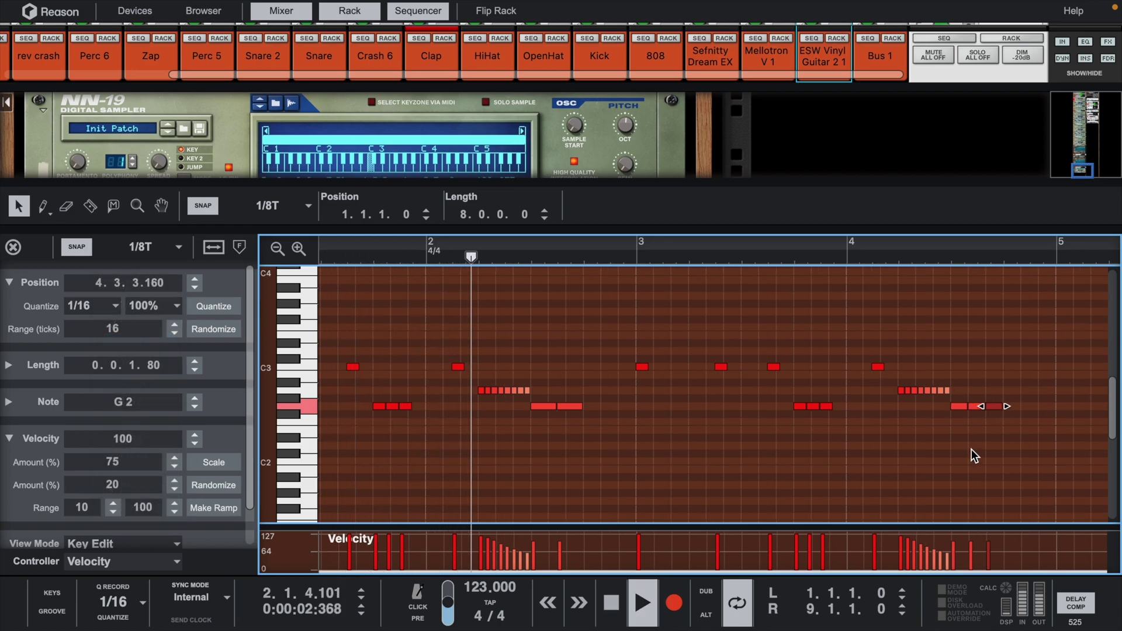
Turn off note snapping and raise the velocities of the triplet G2 hi-hats to 127
key(s)
key(w)
mouse_move(951, 534)
mouse_down()
mouse_move(968, 503)
mouse_move(997, 489)
mouse_up()
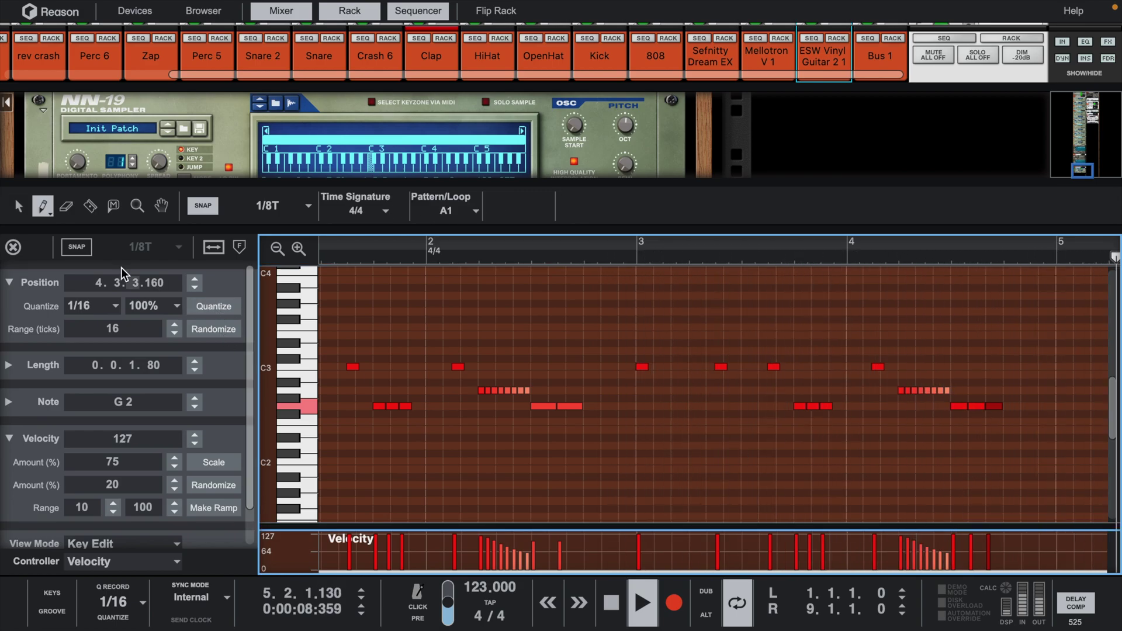
Leave note editing, shorten the HiHat clip to four bars and duplicate it to bar 5
click(14, 248)
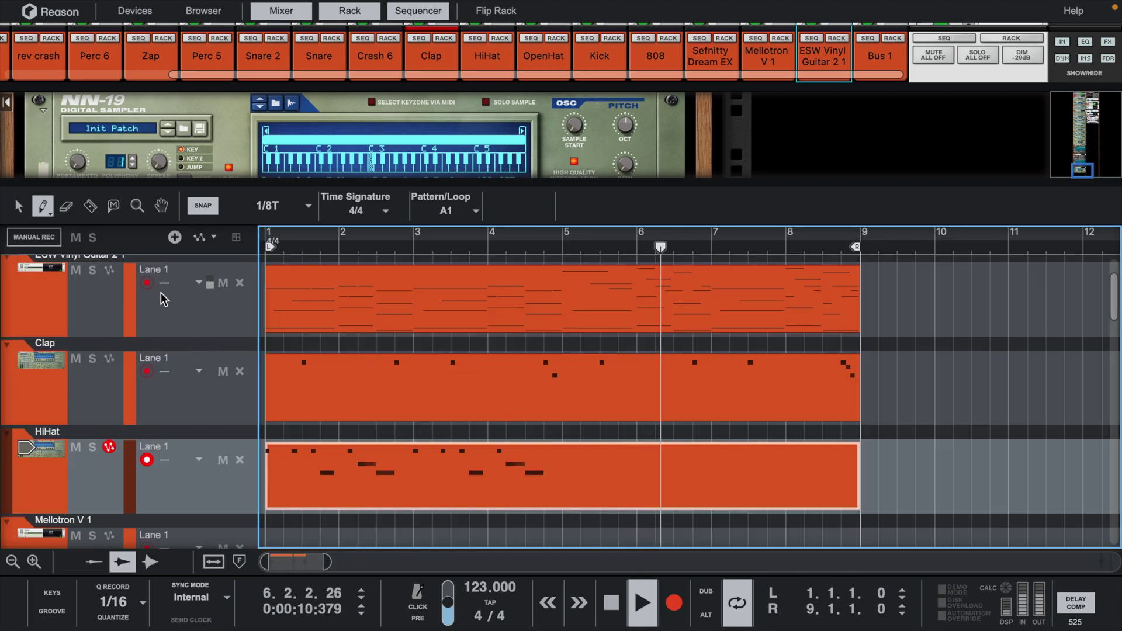
click(17, 206)
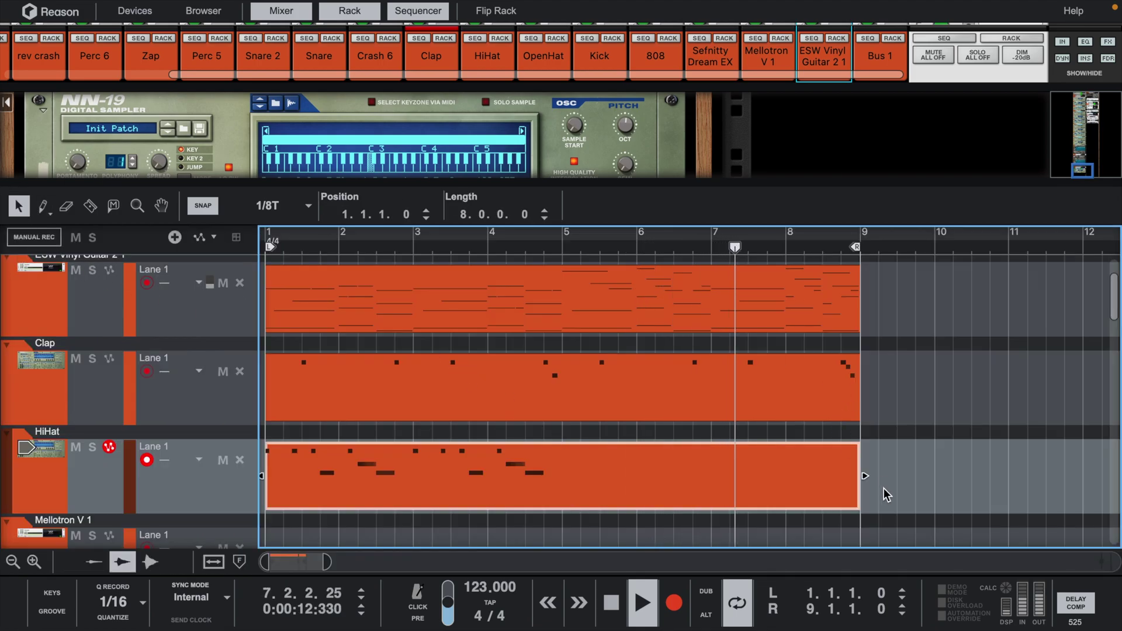
drag(866, 474, 564, 466)
key(ctrl+d)
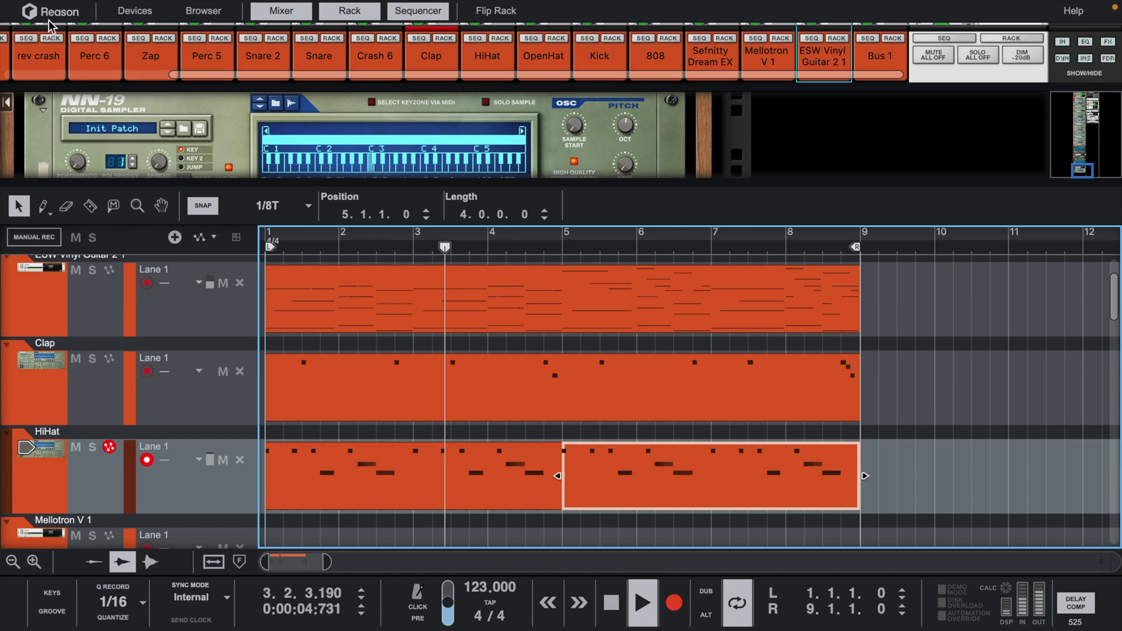
Reorder the mixer channels so that Clap and HiHat sit between Mellotron V 1 and ESW Vinyl Guitar 2 1
click(281, 11)
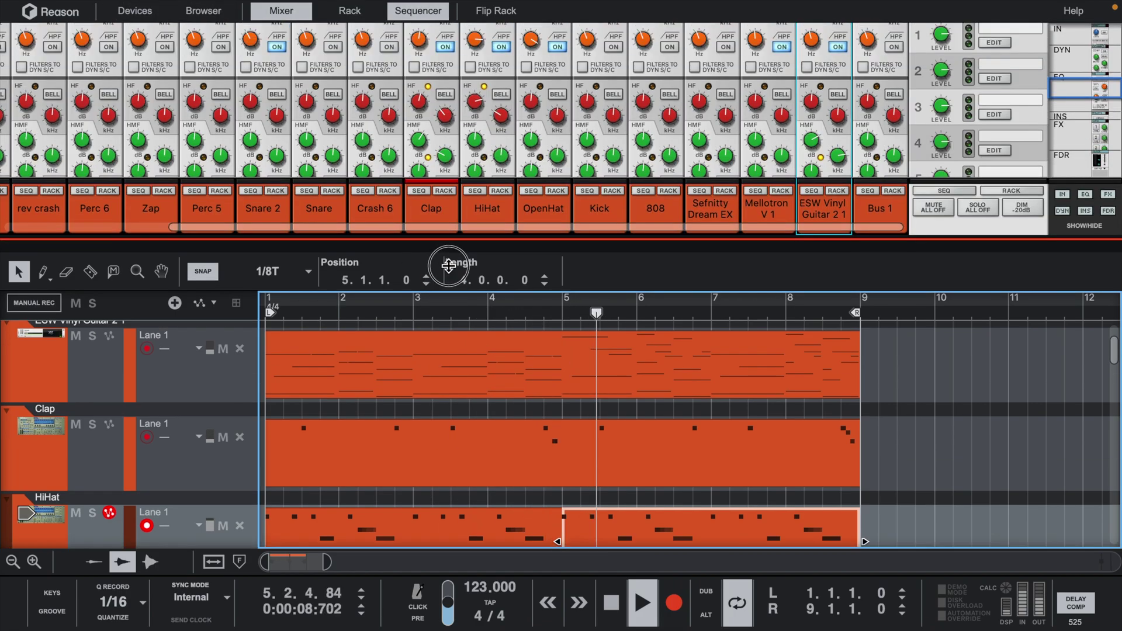
drag(448, 265, 448, 266)
scroll(611, 104, down, 10)
drag(496, 239, 770, 244)
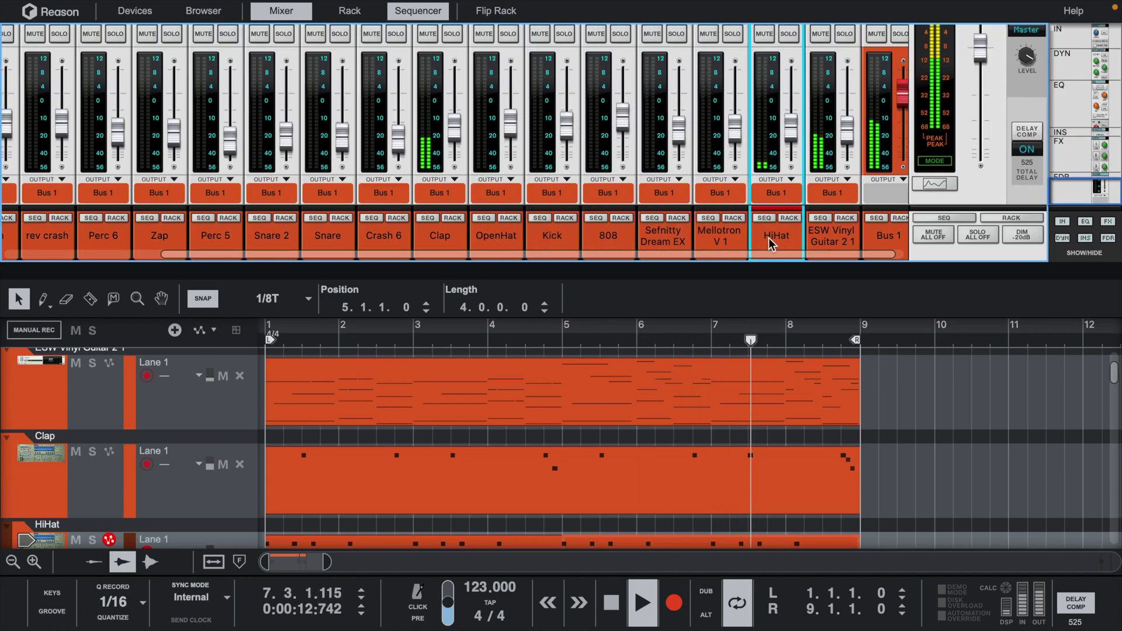
drag(445, 239, 740, 233)
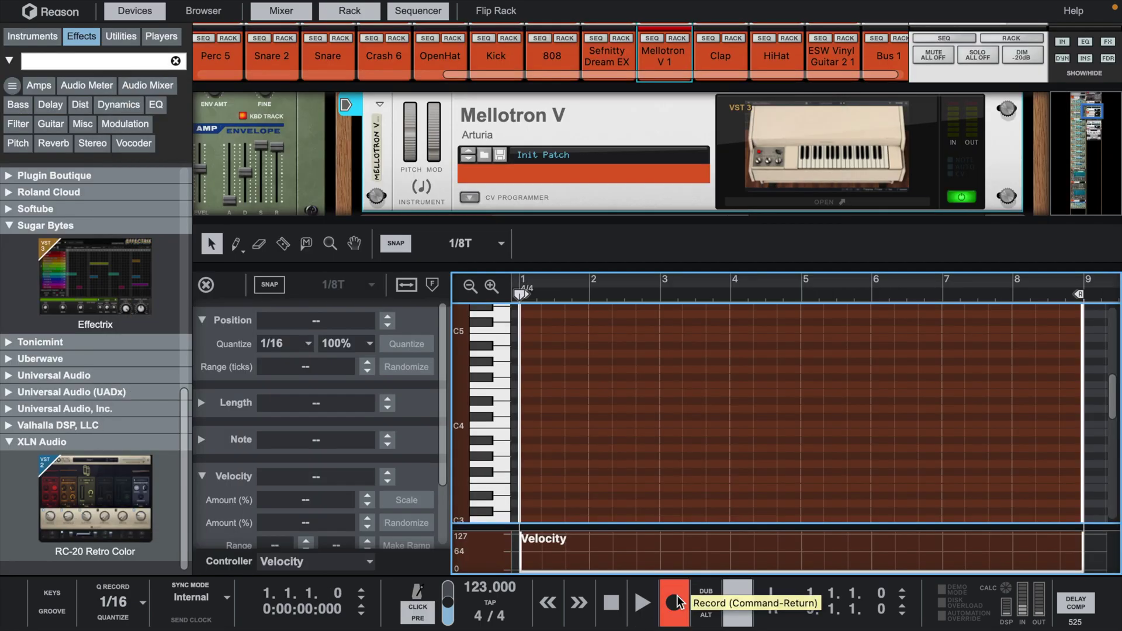
Record an eight-bar melody on the Mellotron V 1 track, erasing the first attempt, and switch off the metronome click
click(676, 601)
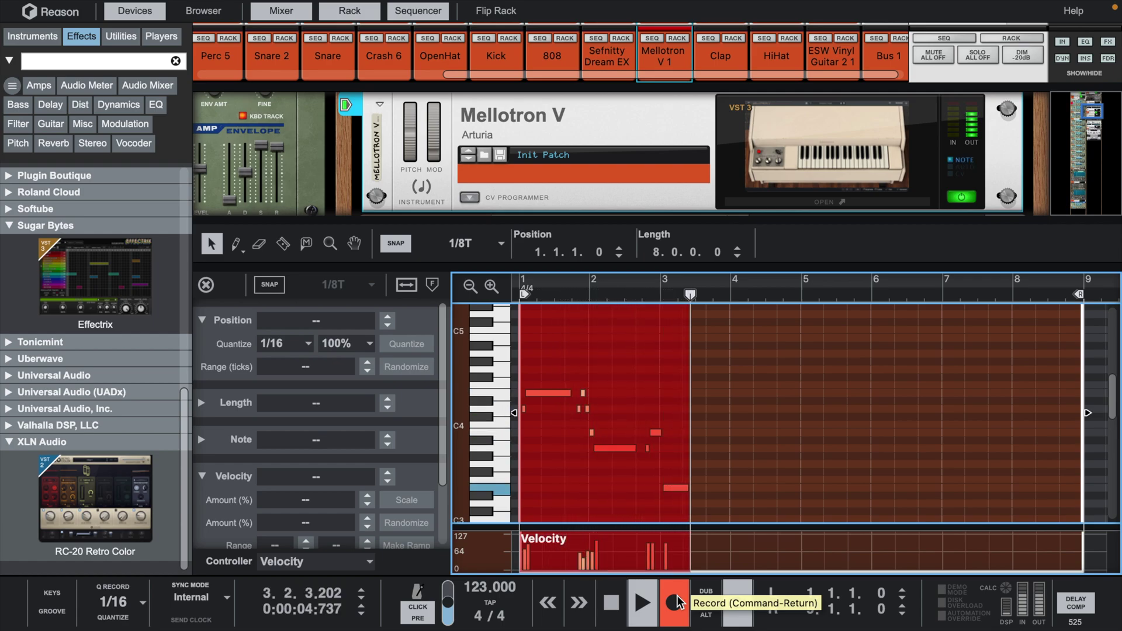
key(e)
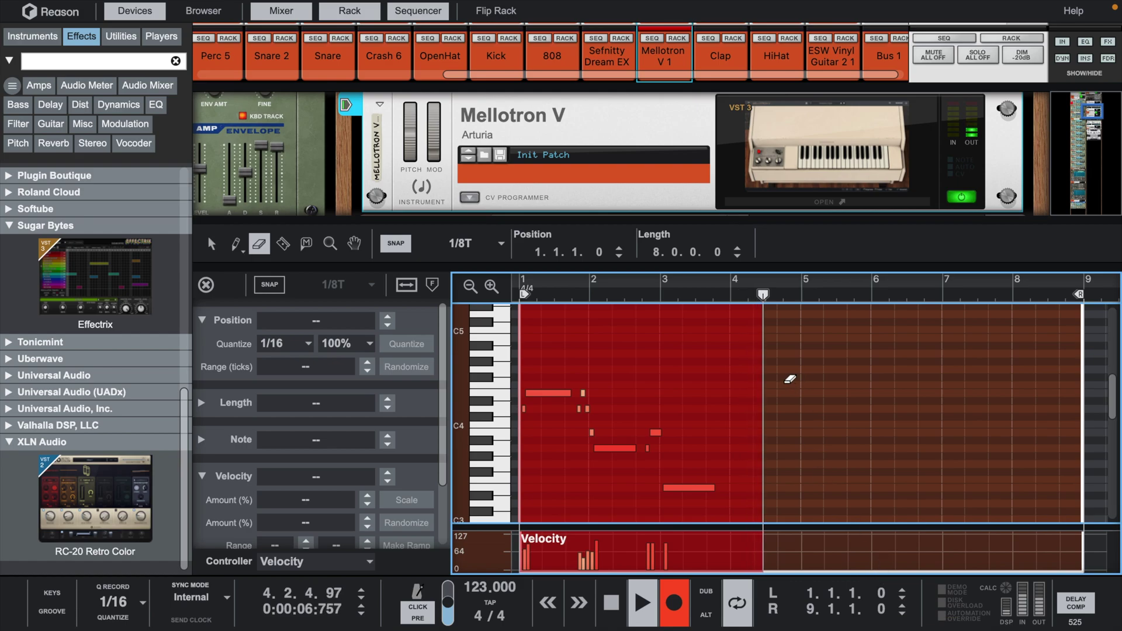
mouse_move(777, 364)
mouse_down()
mouse_move(671, 483)
mouse_move(523, 517)
mouse_up()
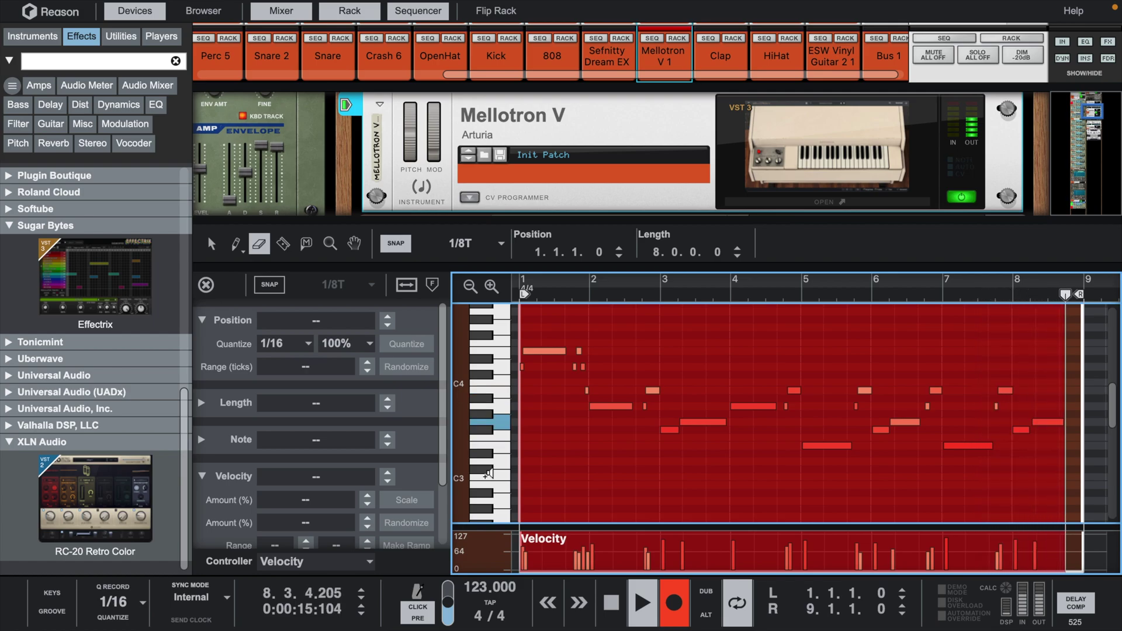
click(674, 603)
click(417, 606)
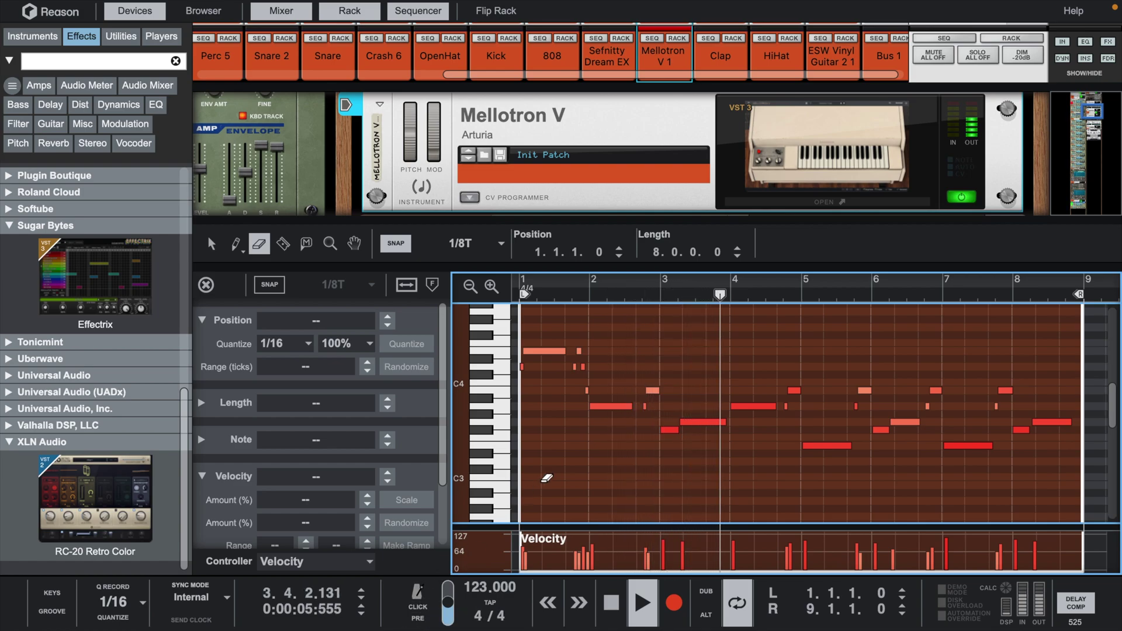
Set all Mellotron melody notes to velocity 89 and randomize their velocities by 20%
key(q)
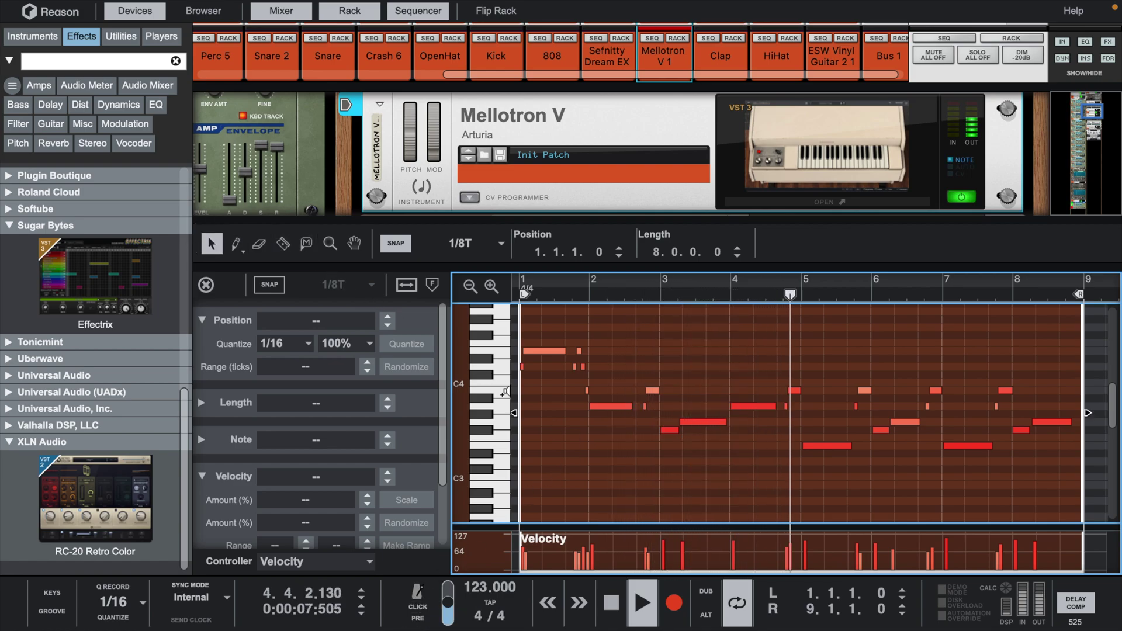
drag(522, 335, 1021, 501)
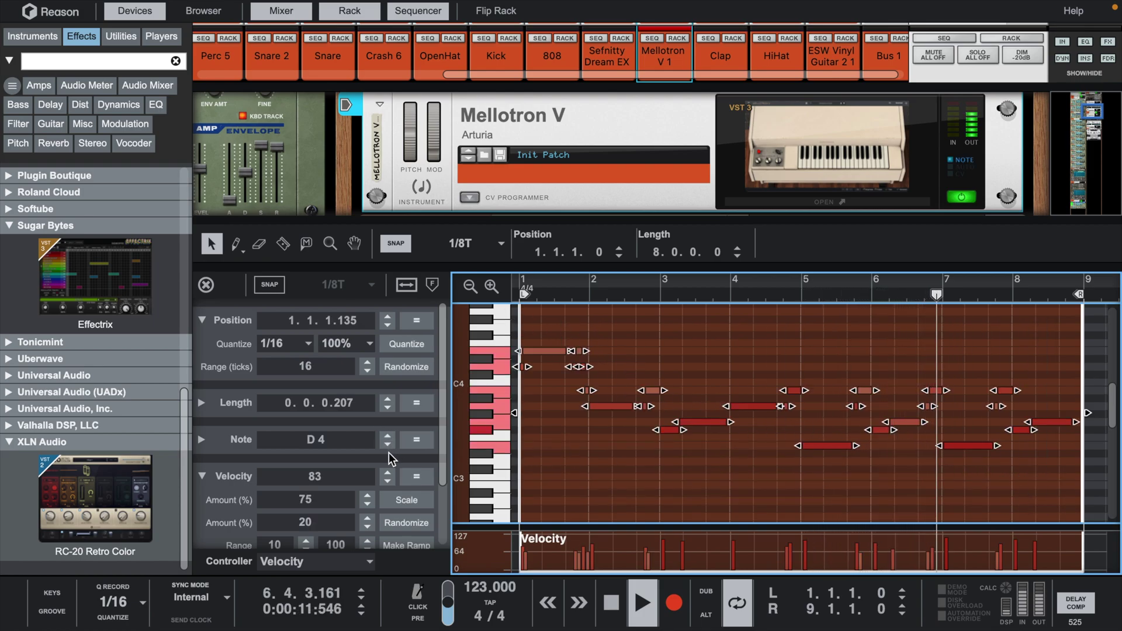
click(387, 473)
click(387, 472)
click(387, 473)
click(387, 473)
click(387, 473)
click(387, 473)
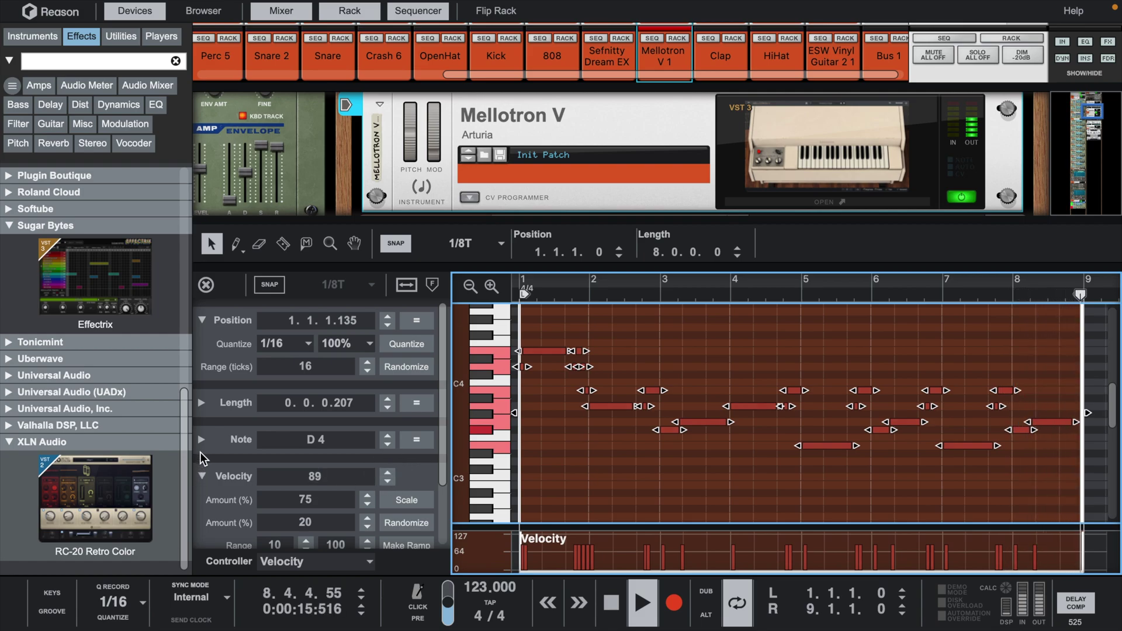
click(406, 522)
click(728, 482)
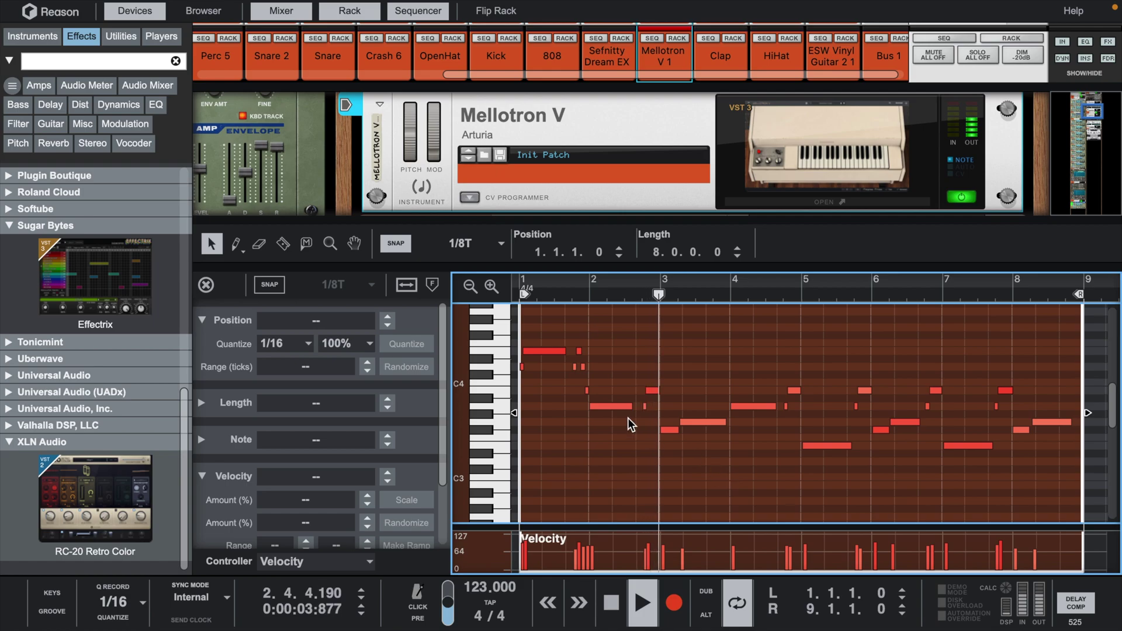
Return to the arrangement and turn off the Noise module in the Mellotron's RC-20 Retro Color effect
click(206, 284)
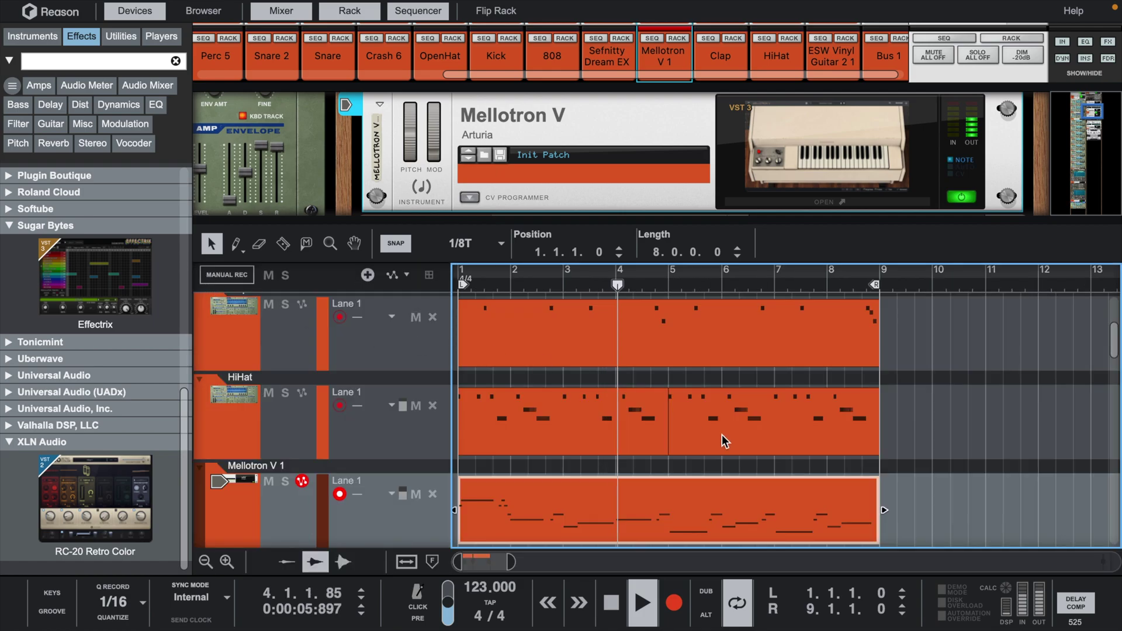
scroll(722, 436, down, 1)
click(939, 439)
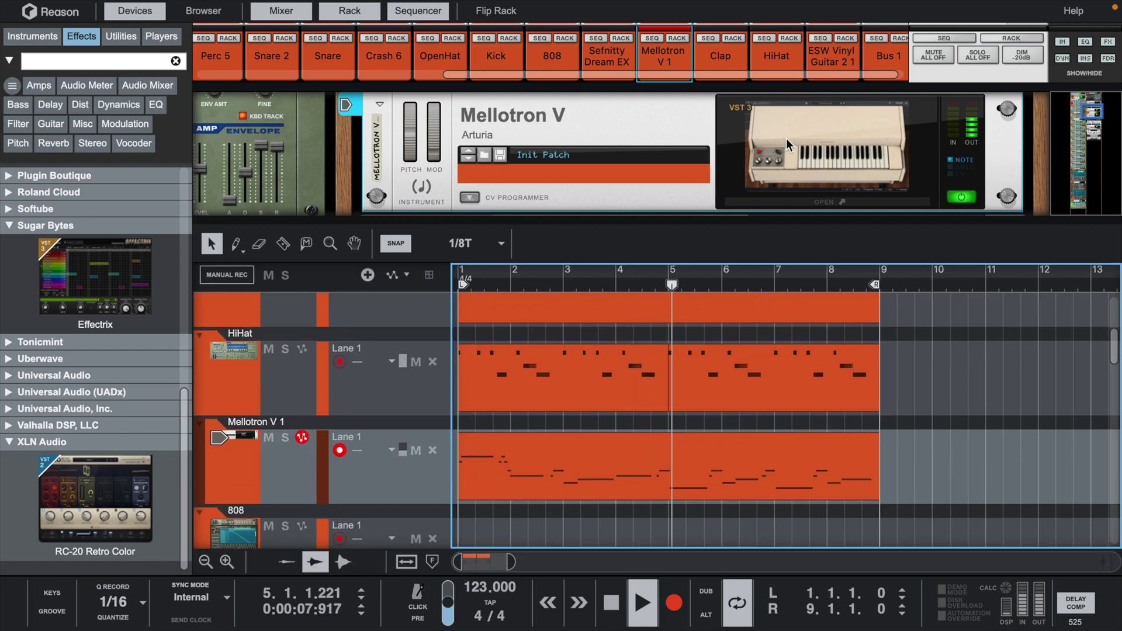
scroll(789, 145, down, 3)
click(832, 174)
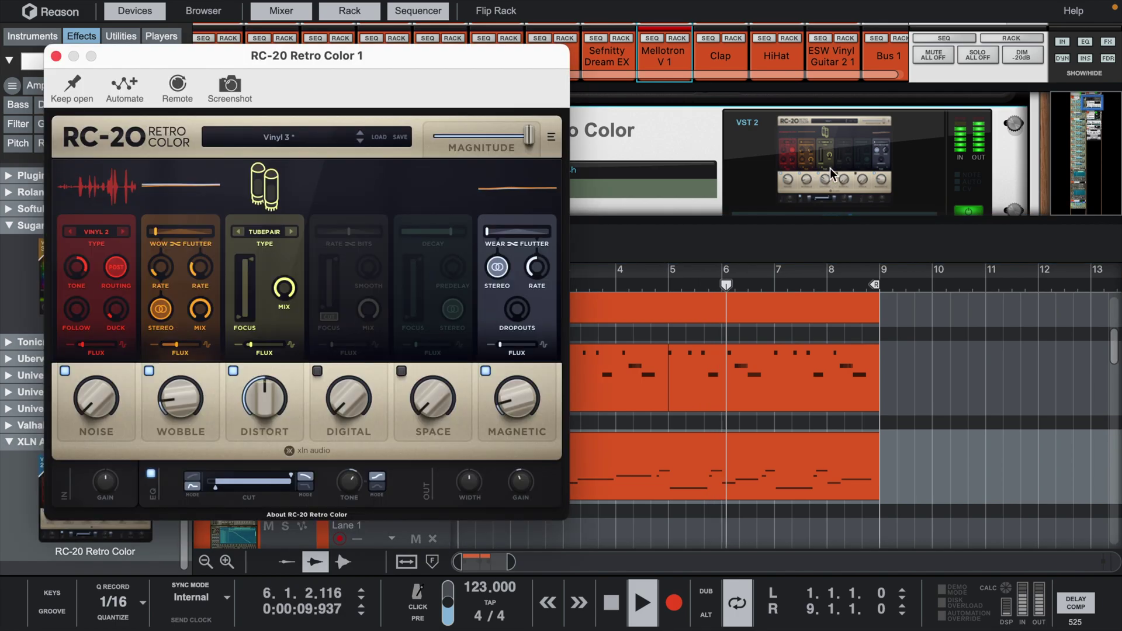
click(65, 371)
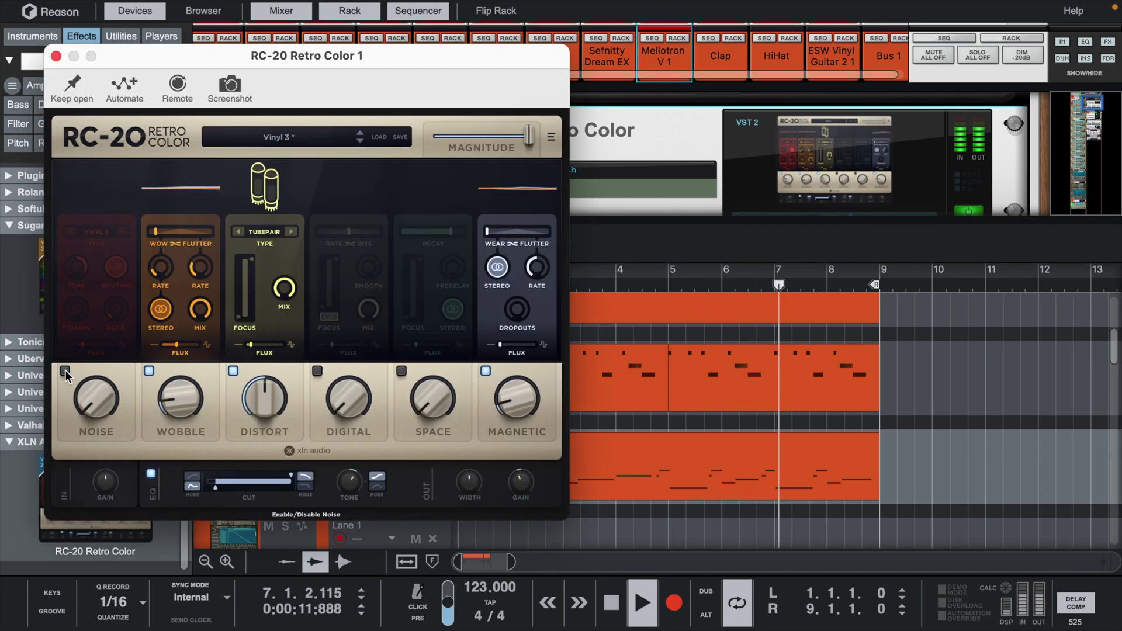
click(56, 57)
Enlarge the rack area and compare the Mellotron V 1 sound with its insert effects bypassed and active, examining the Ripley settings
scroll(752, 181, down, 3)
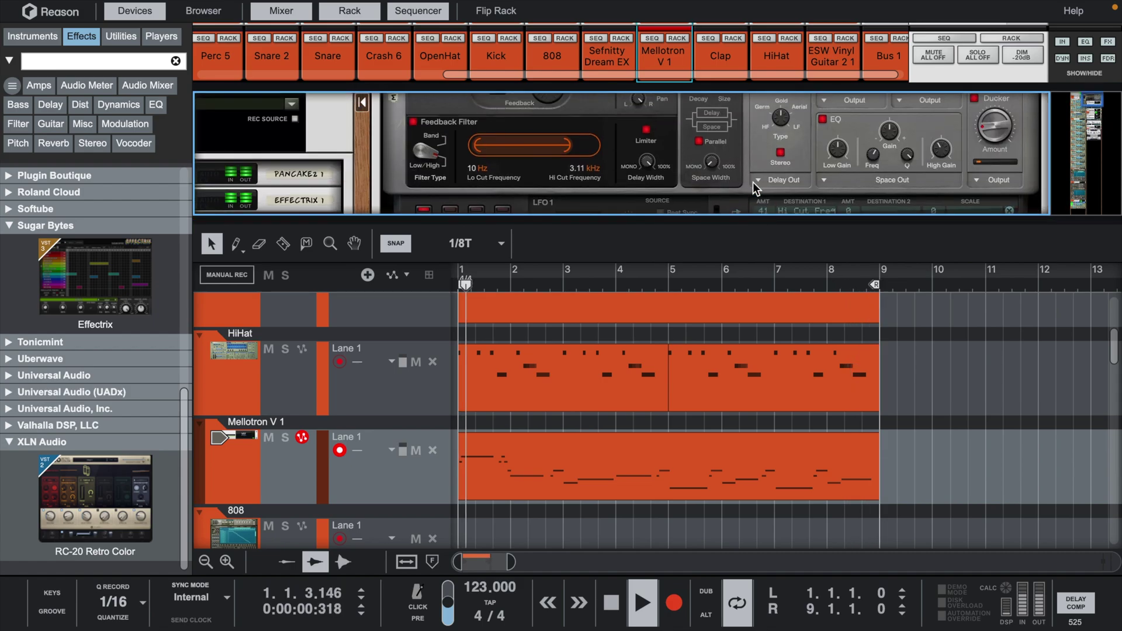
drag(764, 221, 764, 314)
scroll(769, 197, up, 2)
scroll(769, 195, up, 3)
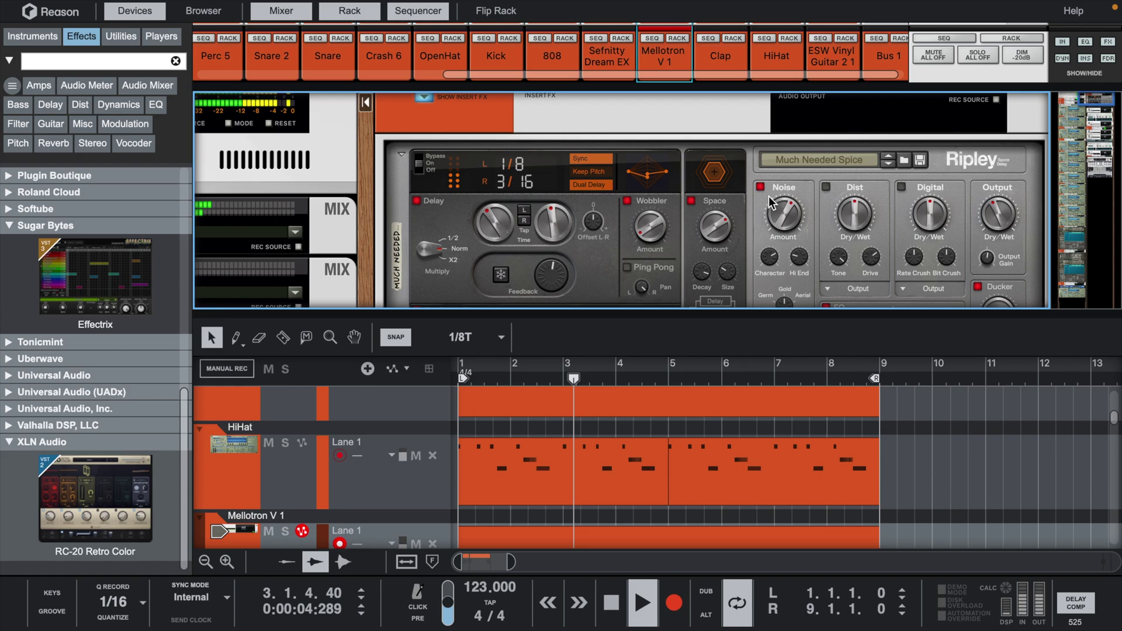
scroll(556, 149, up, 1)
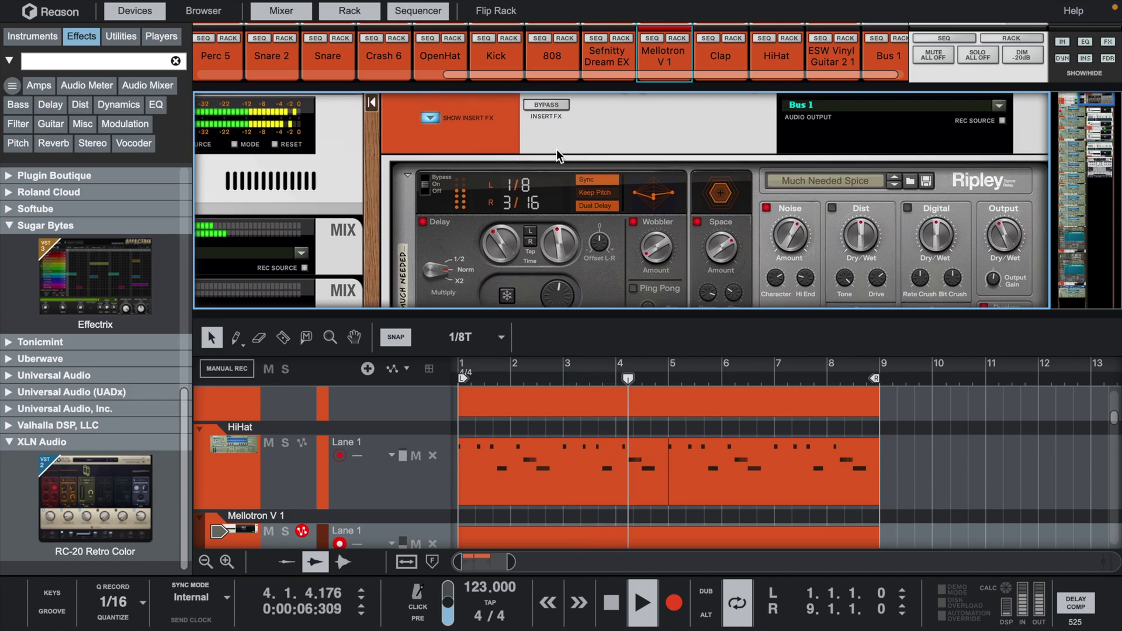
click(547, 107)
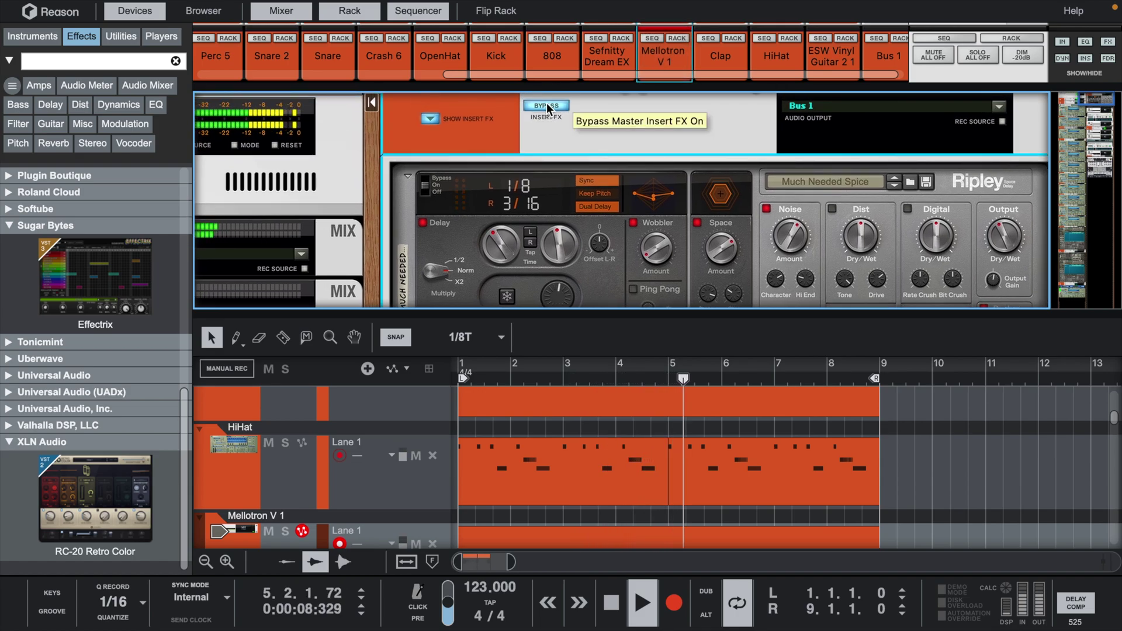
click(547, 107)
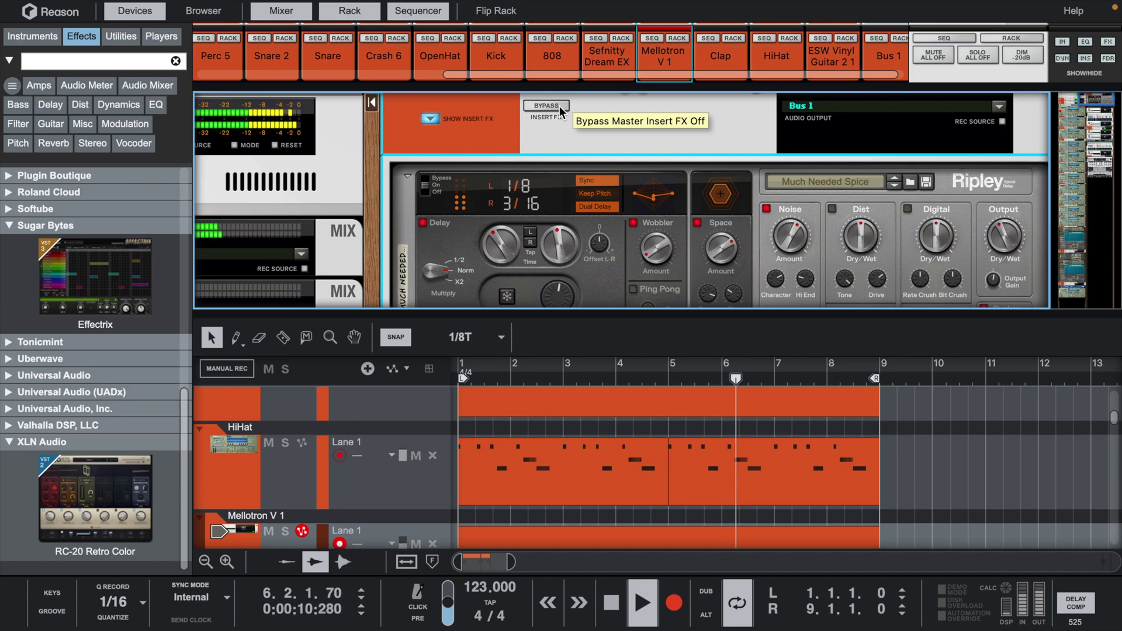
scroll(875, 243, down, 10)
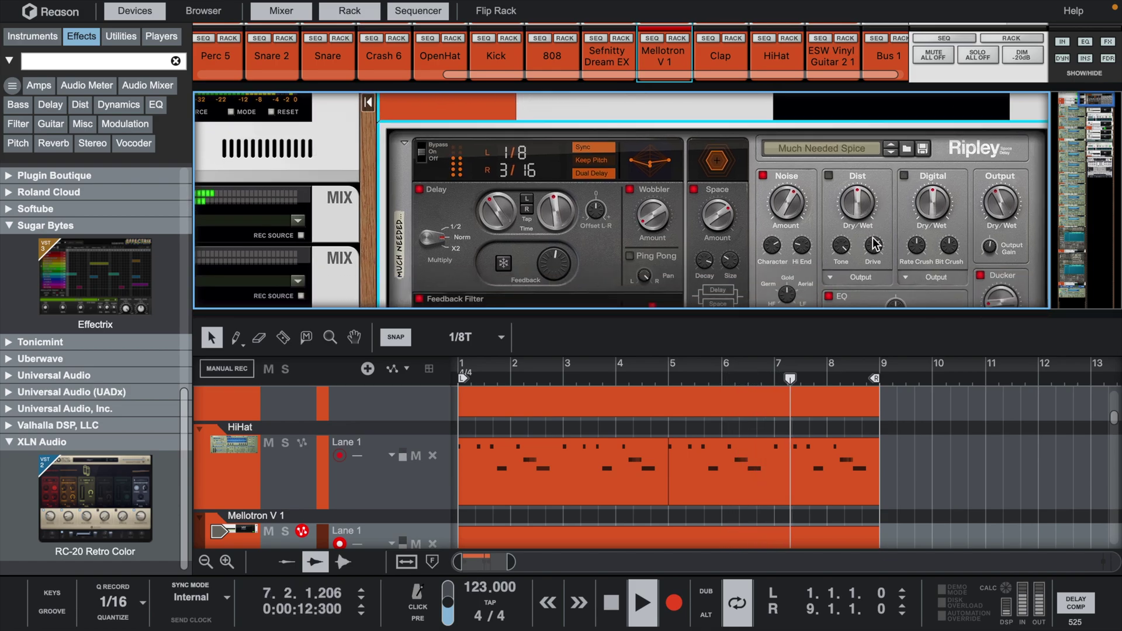
scroll(872, 237, down, 1)
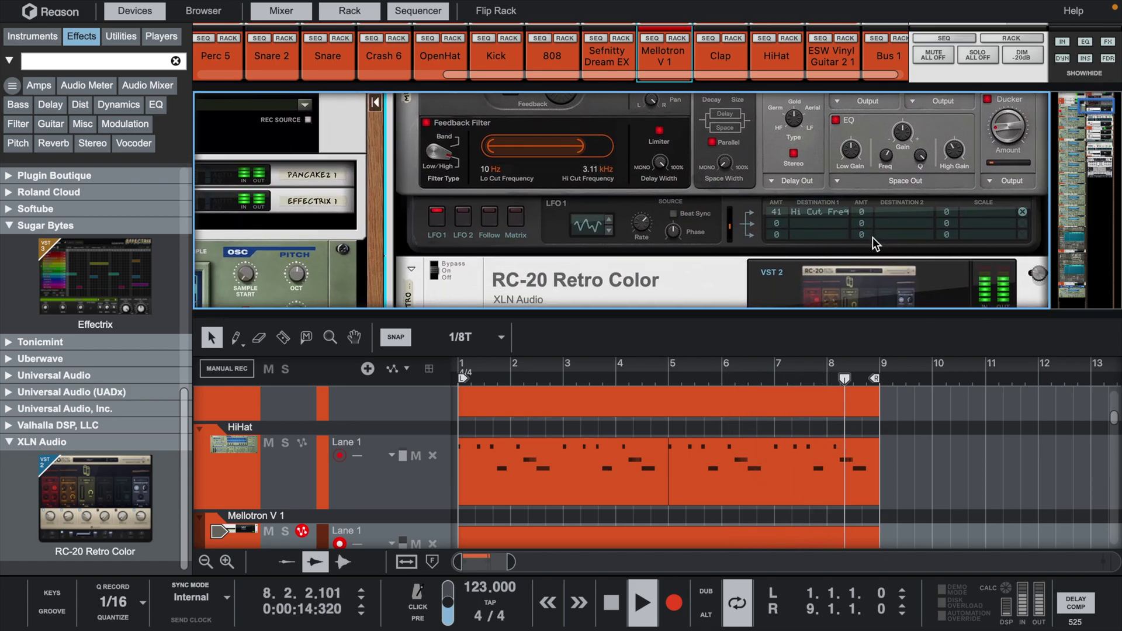
key(space)
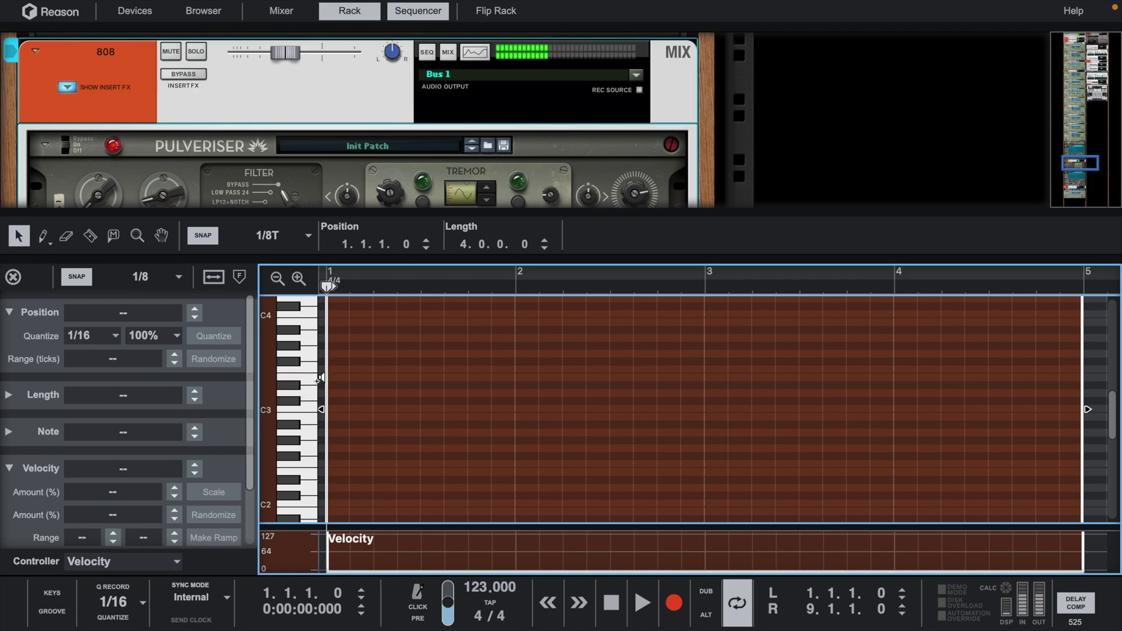
Draw eighth notes in the 808 clip: E3 at 1.1.1 and 1.2.3, and F#3 at 2.2.1 with velocity 108
key(w)
click(337, 377)
click(408, 377)
key(space)
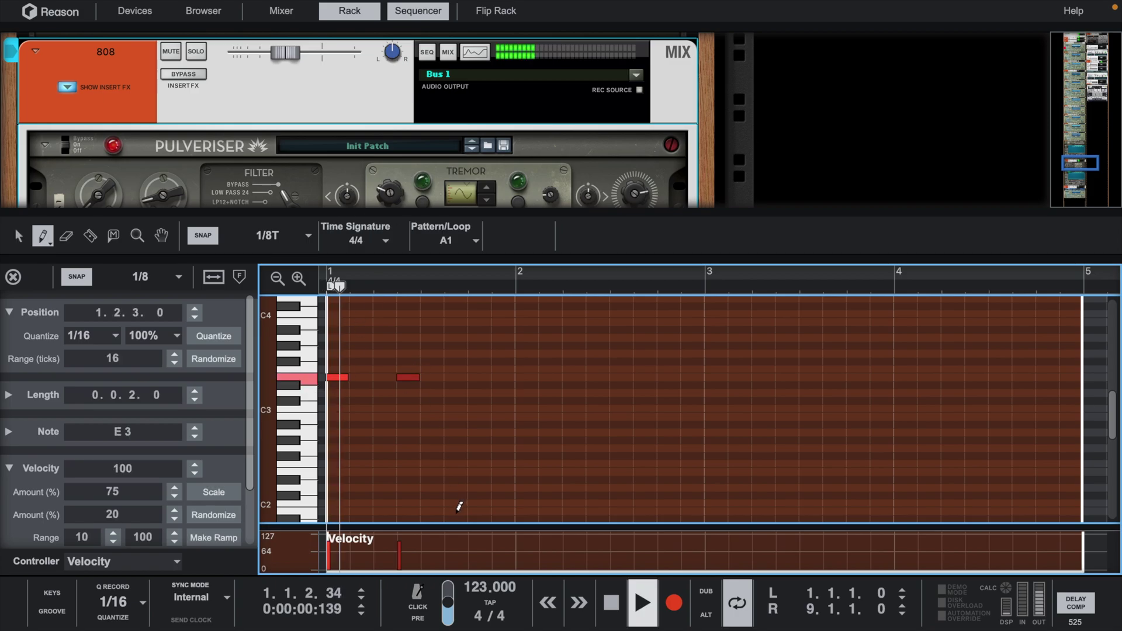
click(578, 360)
click(565, 539)
key(space)
key(space)
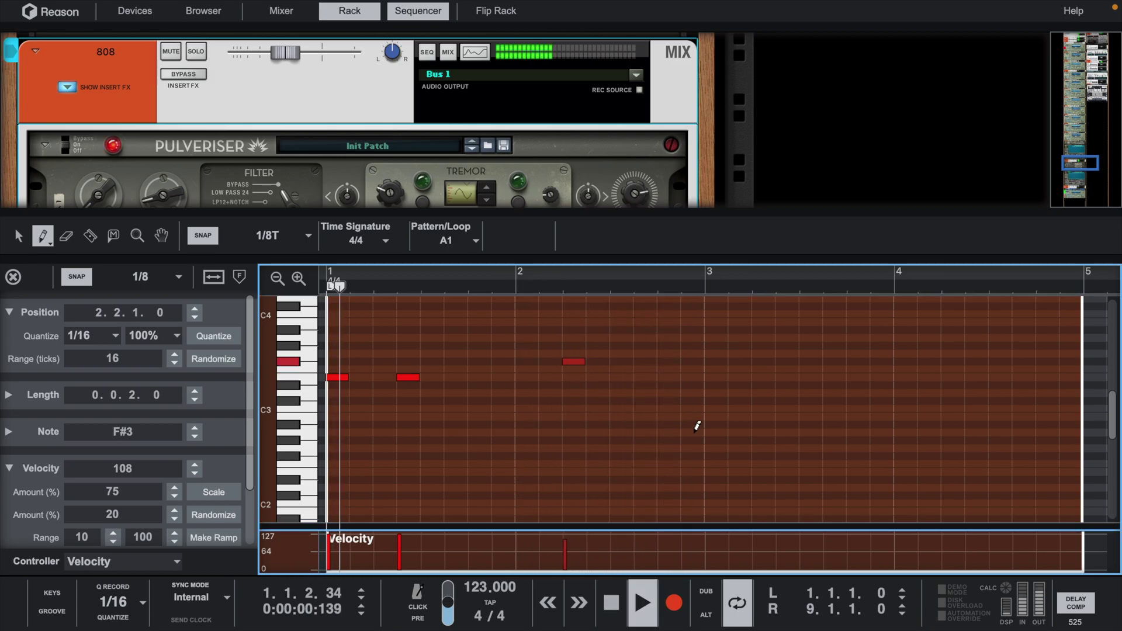
Add F#3 at 2.4.3, F3 at 3.1.1 and 3.2.3, and F#3 at 4.2.1 to the 808 clip, raising their velocities to 127
click(698, 362)
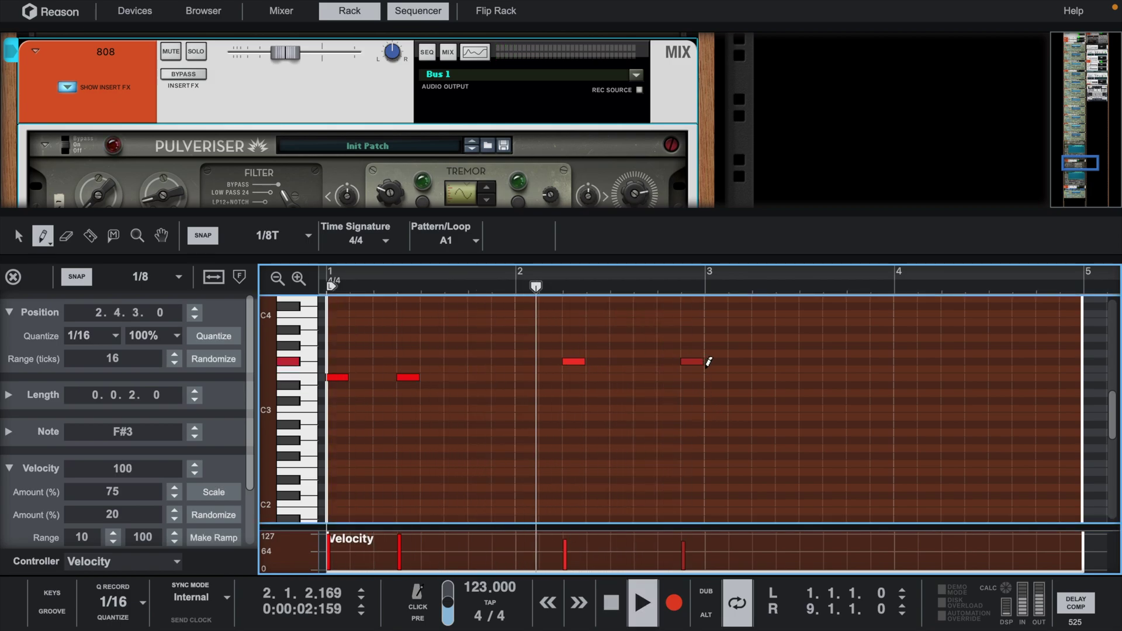
click(709, 368)
drag(730, 532, 678, 533)
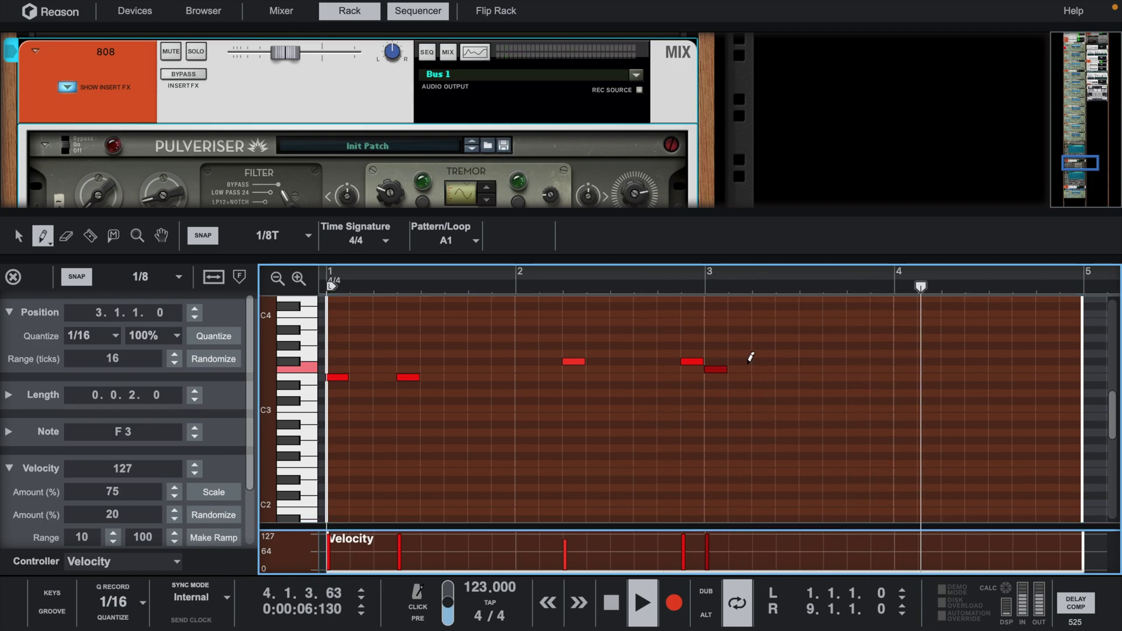
click(785, 368)
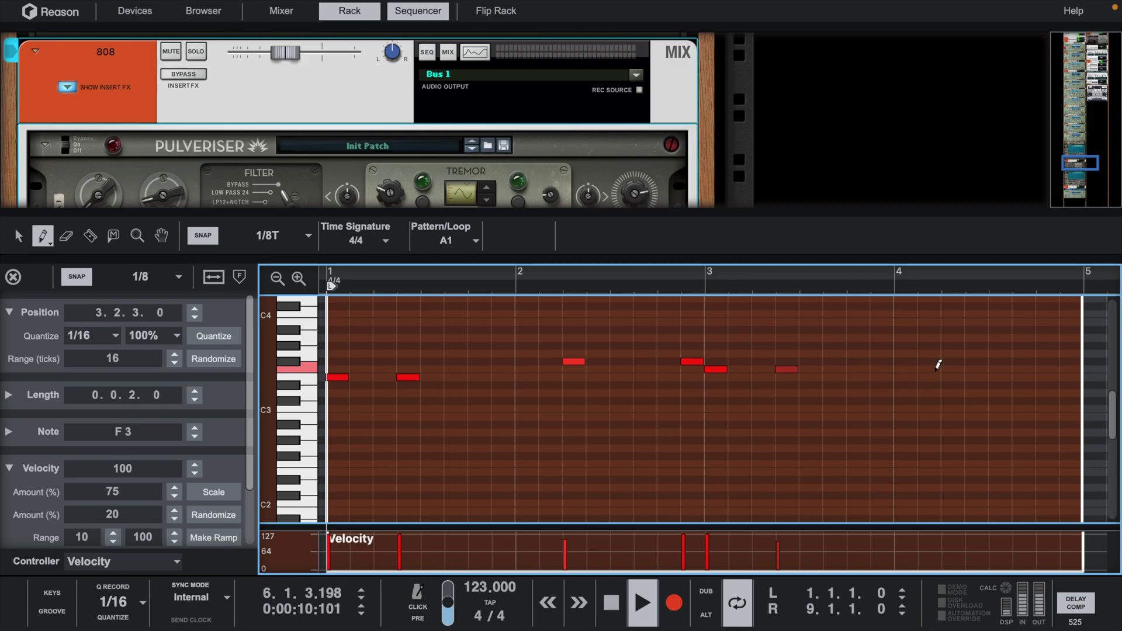
click(947, 361)
key(space)
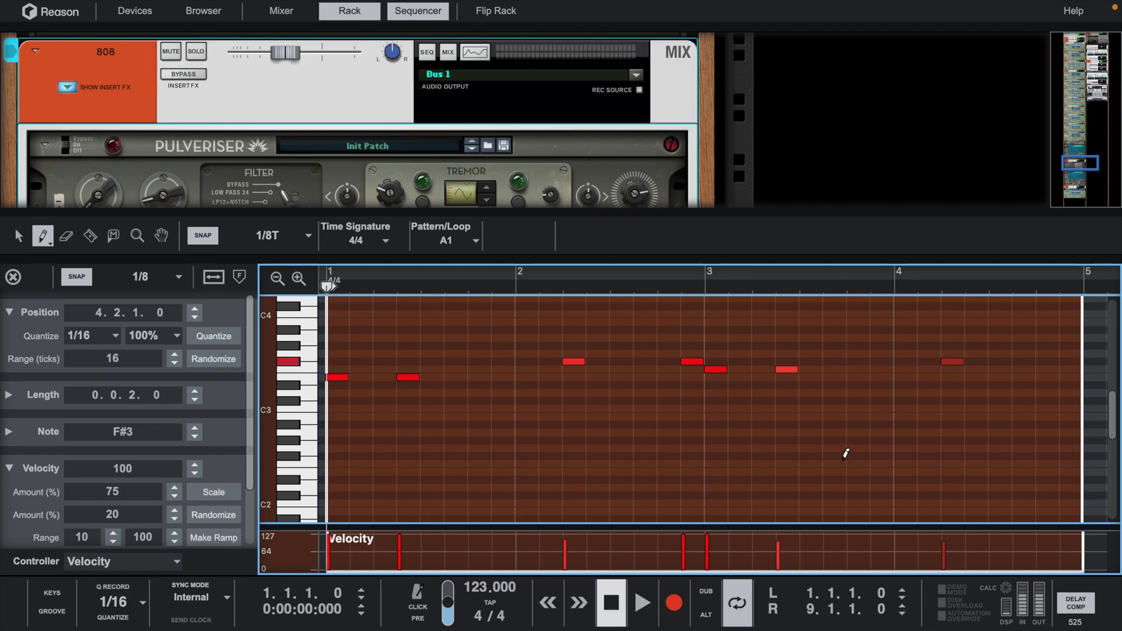
key(space)
drag(734, 556, 980, 387)
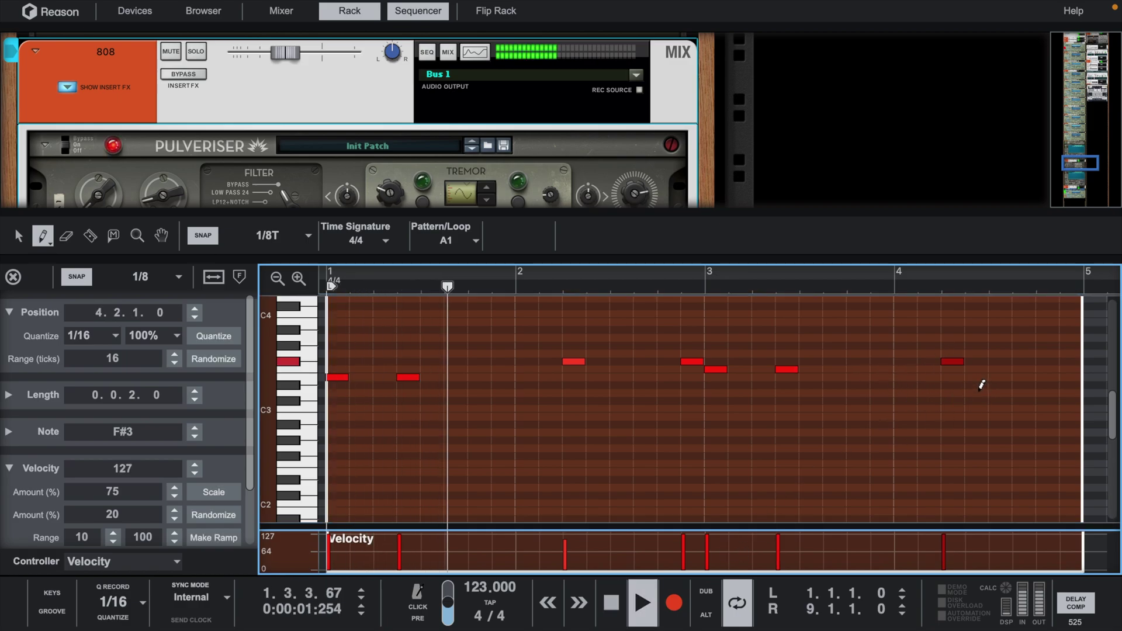
Add F#3 at 4.3.3 and E3 at 4.4.1 and 4.4.3 to the 808 clip, erasing the trial F#2 note at 4.4.1
click(1024, 361)
click(1049, 377)
click(1071, 377)
click(1047, 456)
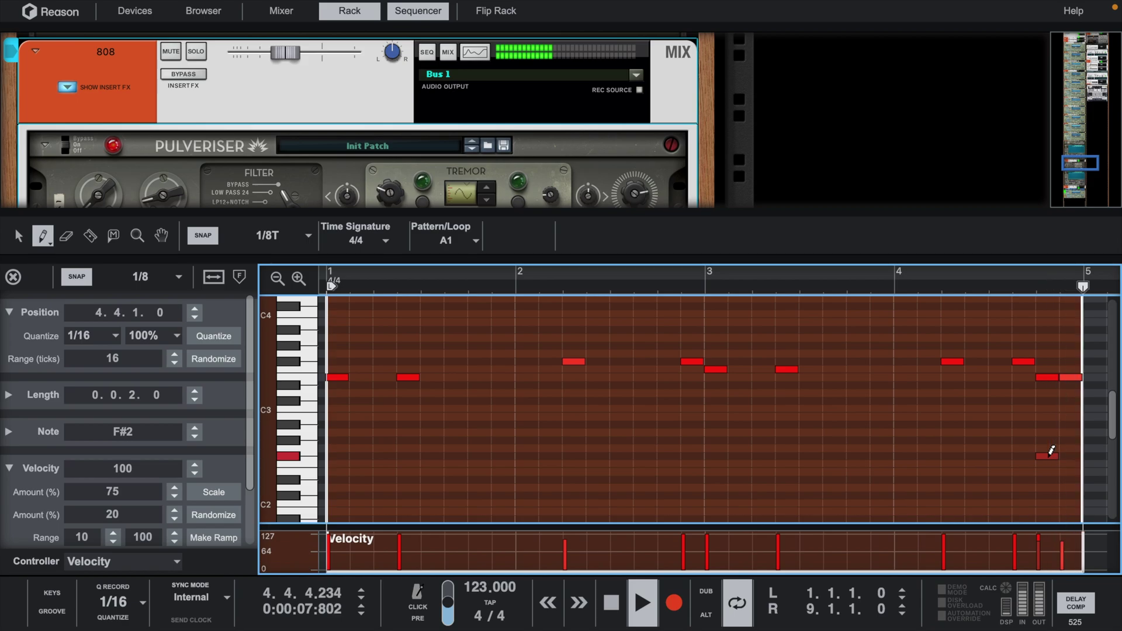
key(q)
click(1049, 462)
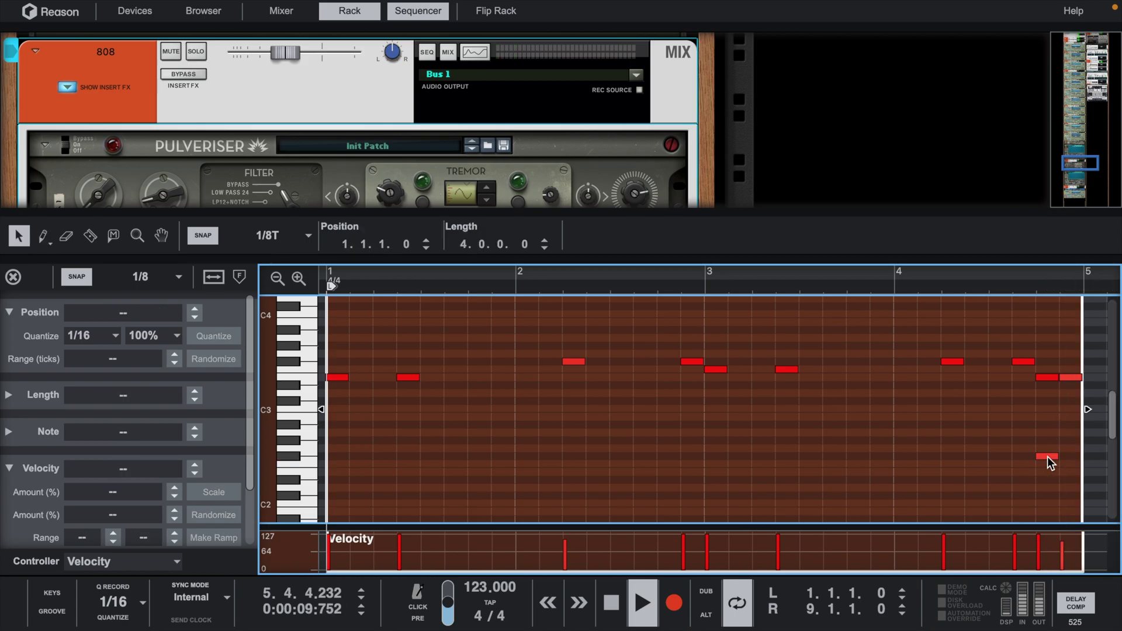
Set the snap values to 1/16, shorten the E3 note at 4.4.1 to one sixteenth and duplicate it to 4.4.2
click(278, 242)
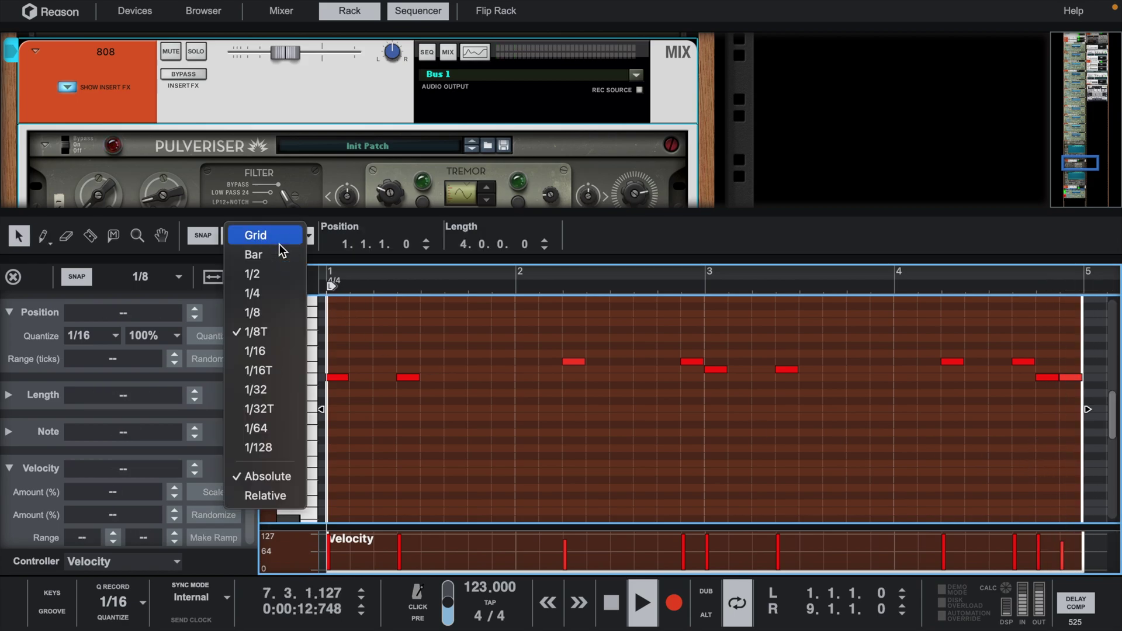
click(273, 352)
click(1052, 379)
key(space)
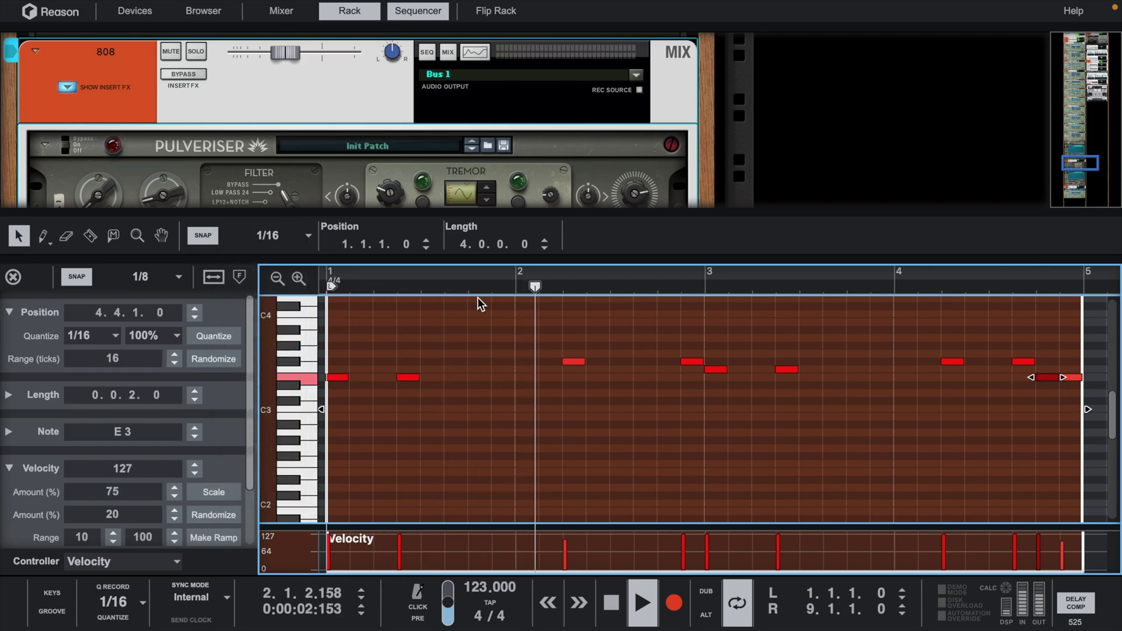
click(144, 279)
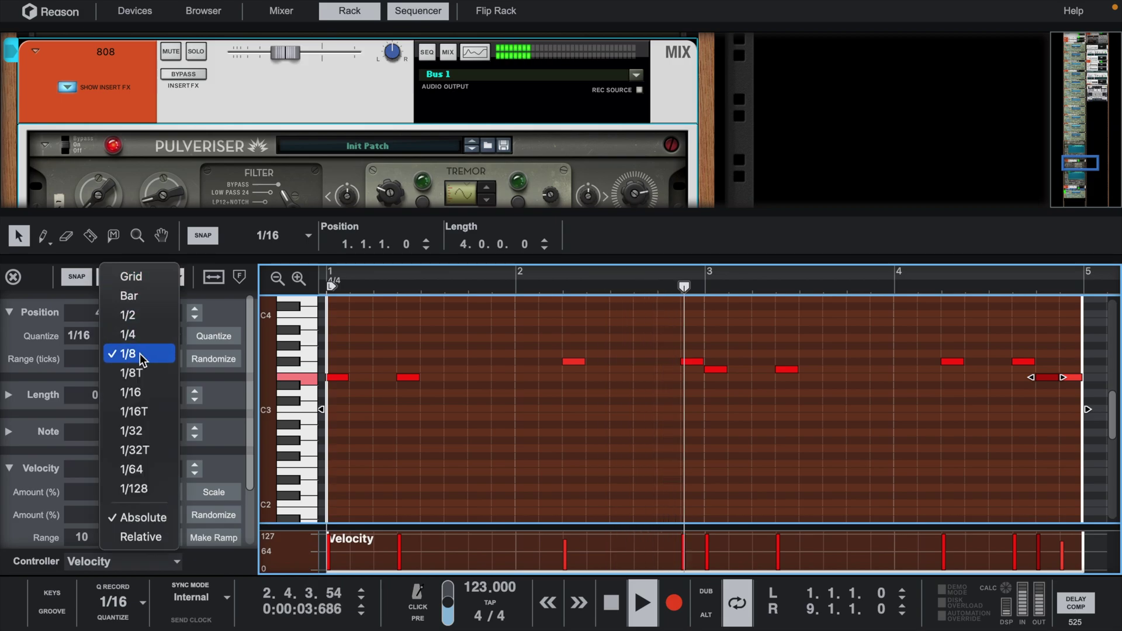
click(131, 393)
drag(1064, 377, 1049, 379)
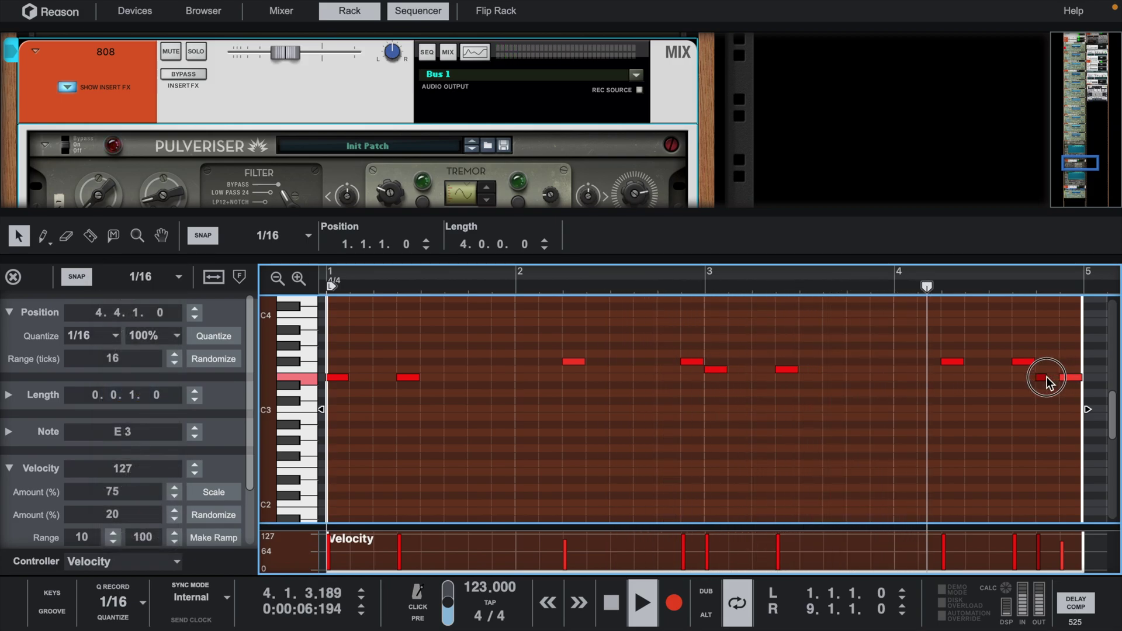
key(super+d)
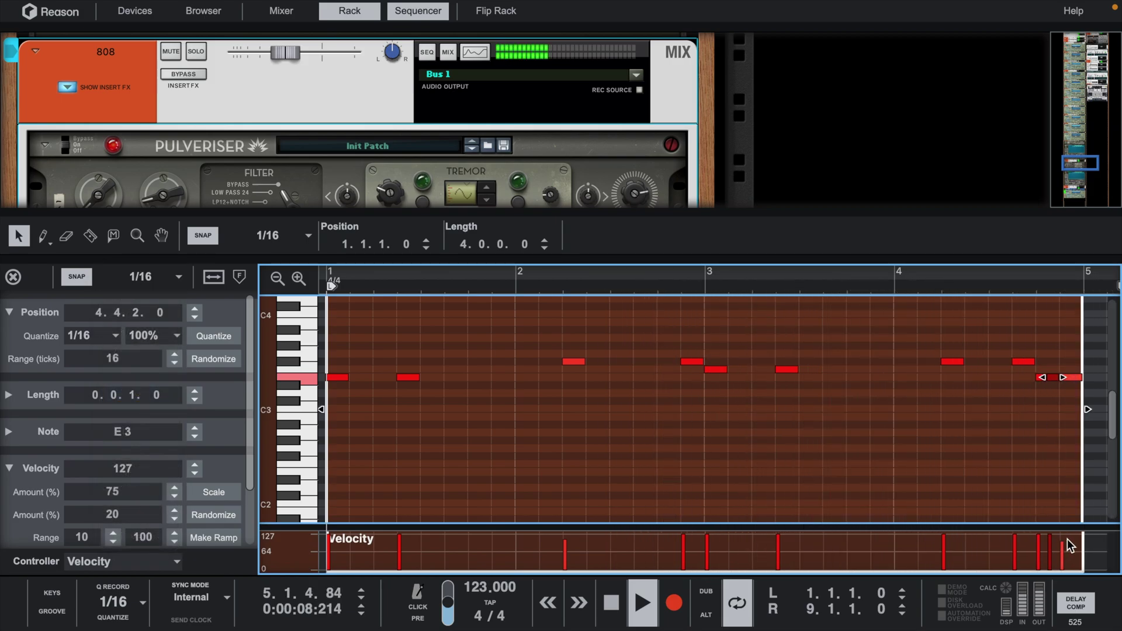
key(w)
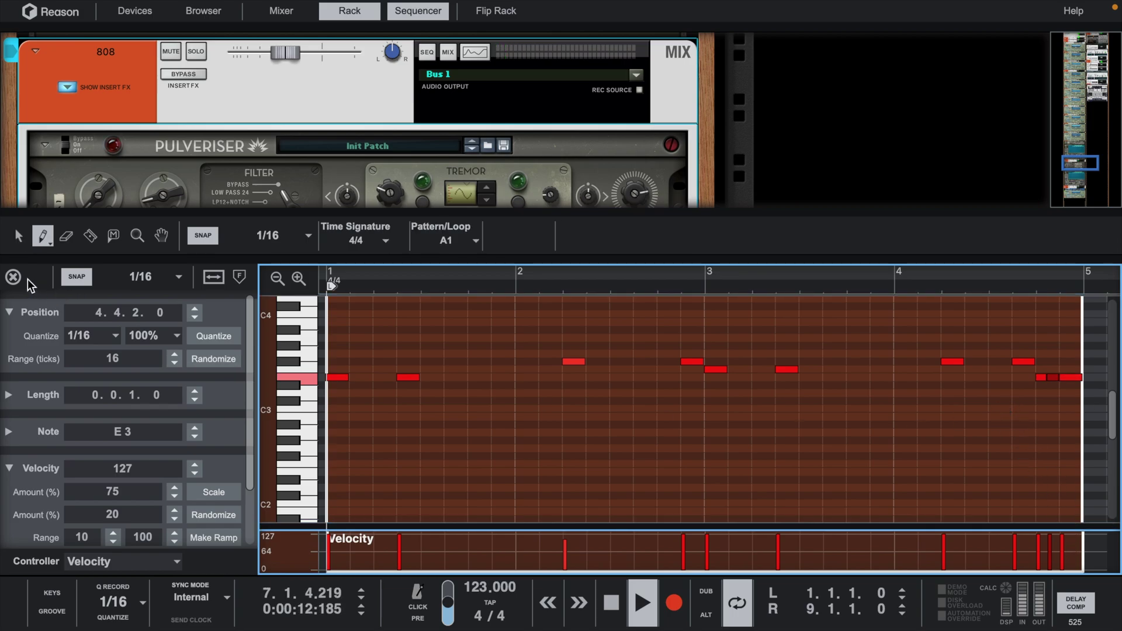
Return to the arrangement, duplicate the 808 clip to bar 5 and shorten the copy to 3.2.0.0
click(13, 277)
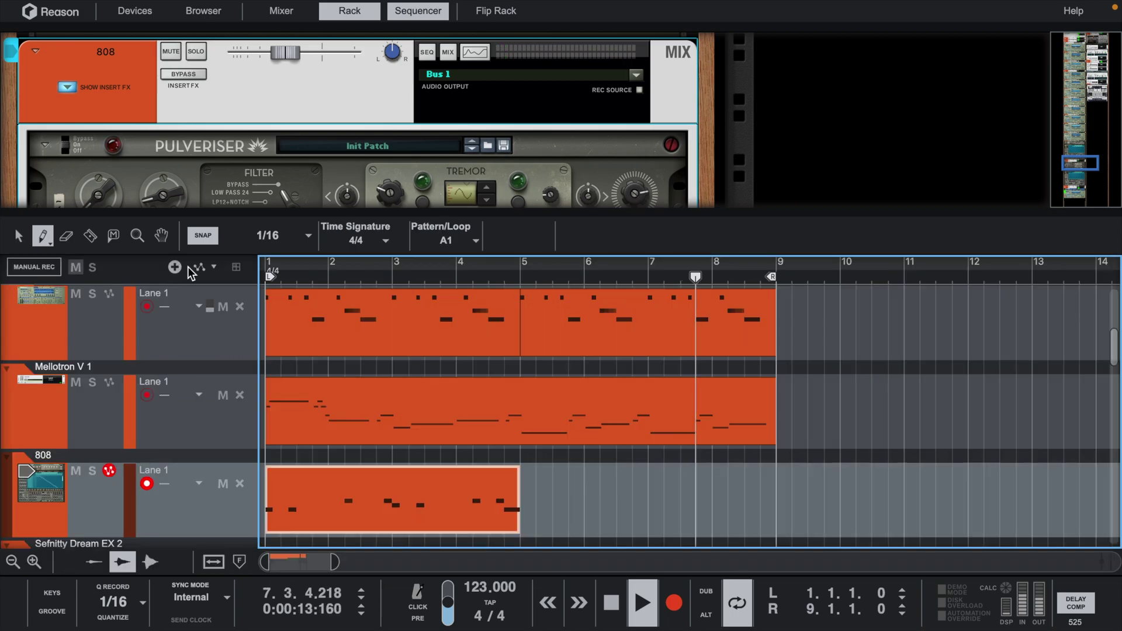
click(24, 235)
key(ctrl+d)
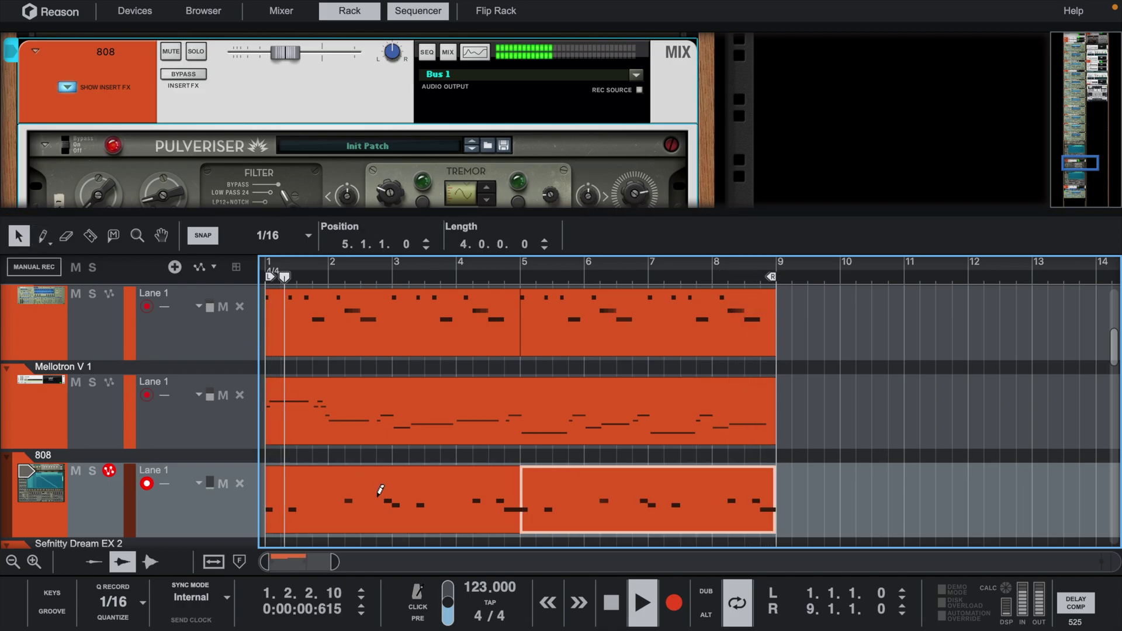
drag(780, 498, 748, 499)
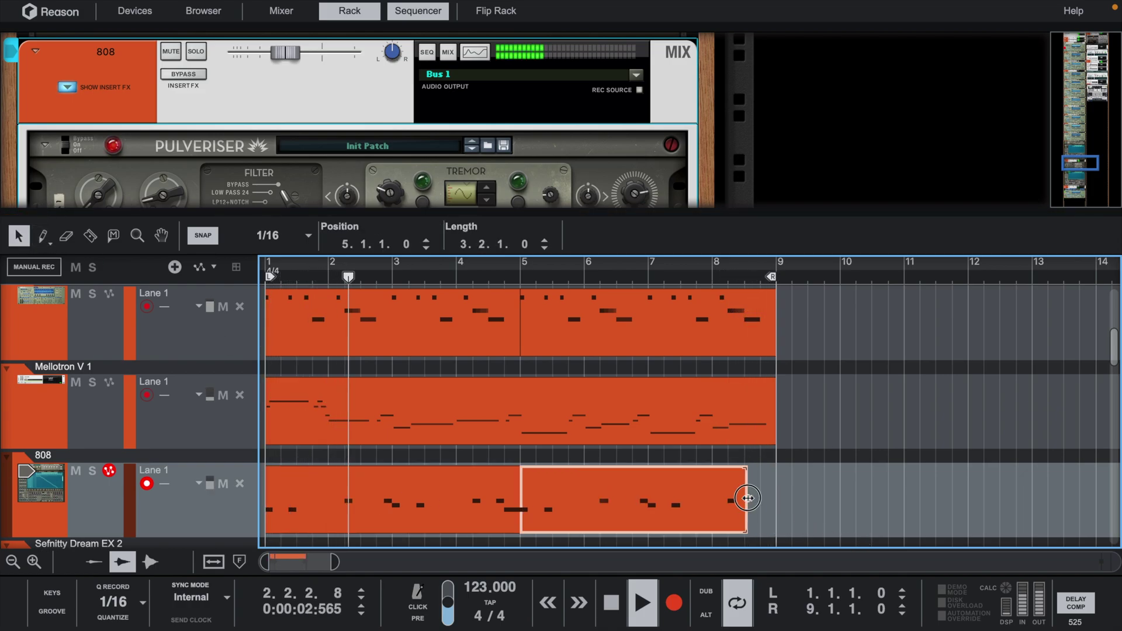
scroll(324, 494, down, 3)
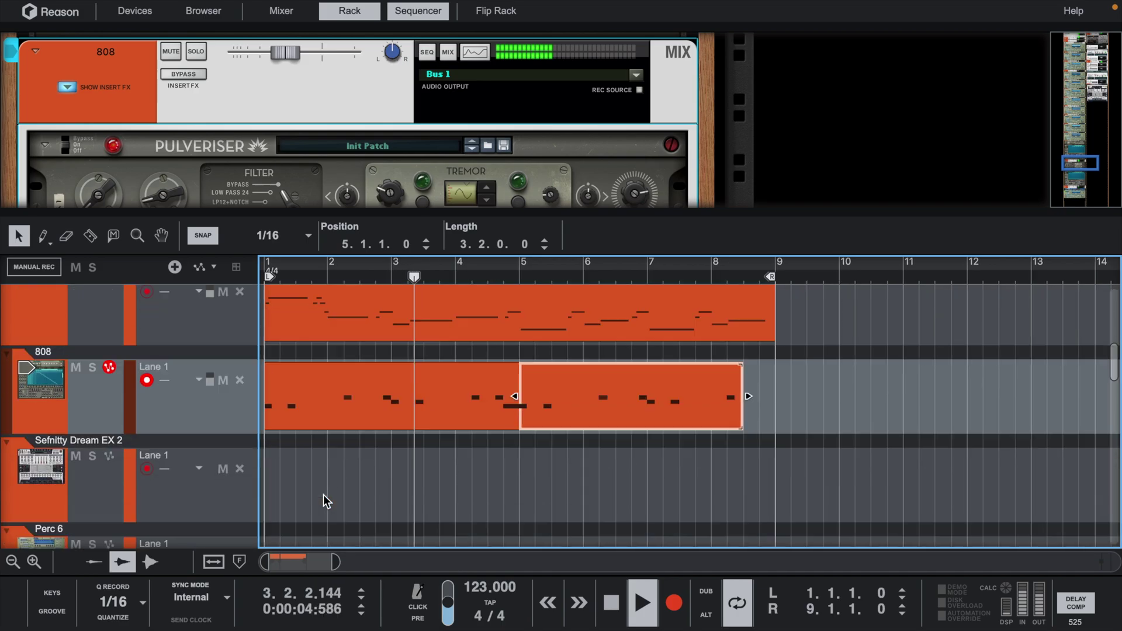
Draw a two-bar clip at the start of the Perc 6 lane, audition C3 in its note editor and close the editor
click(266, 533)
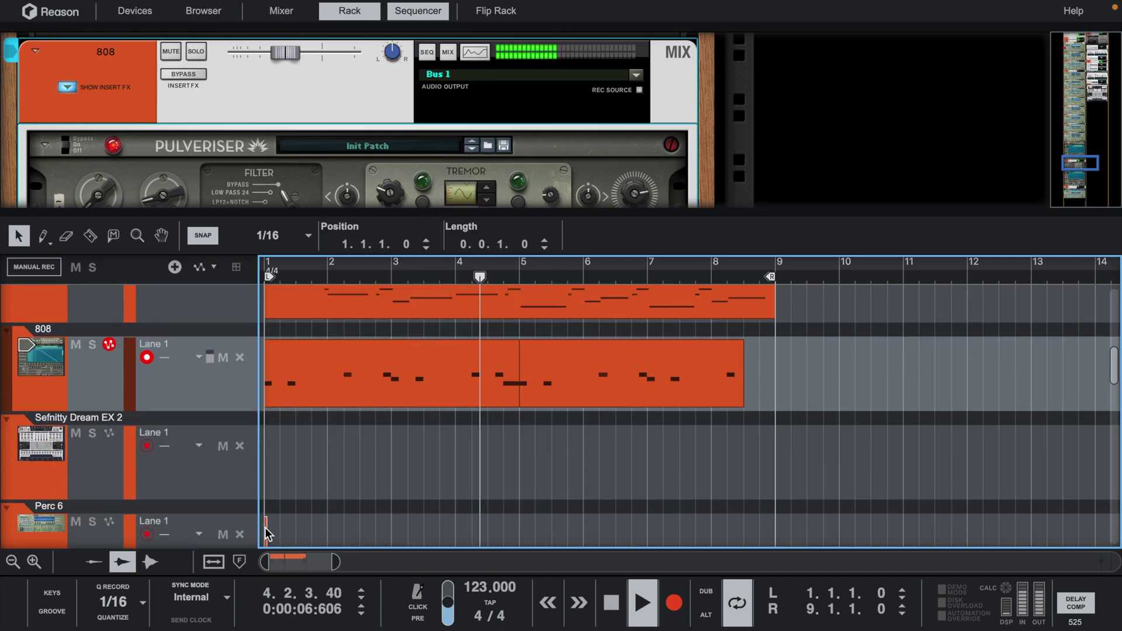
drag(276, 537, 395, 529)
double_click(370, 515)
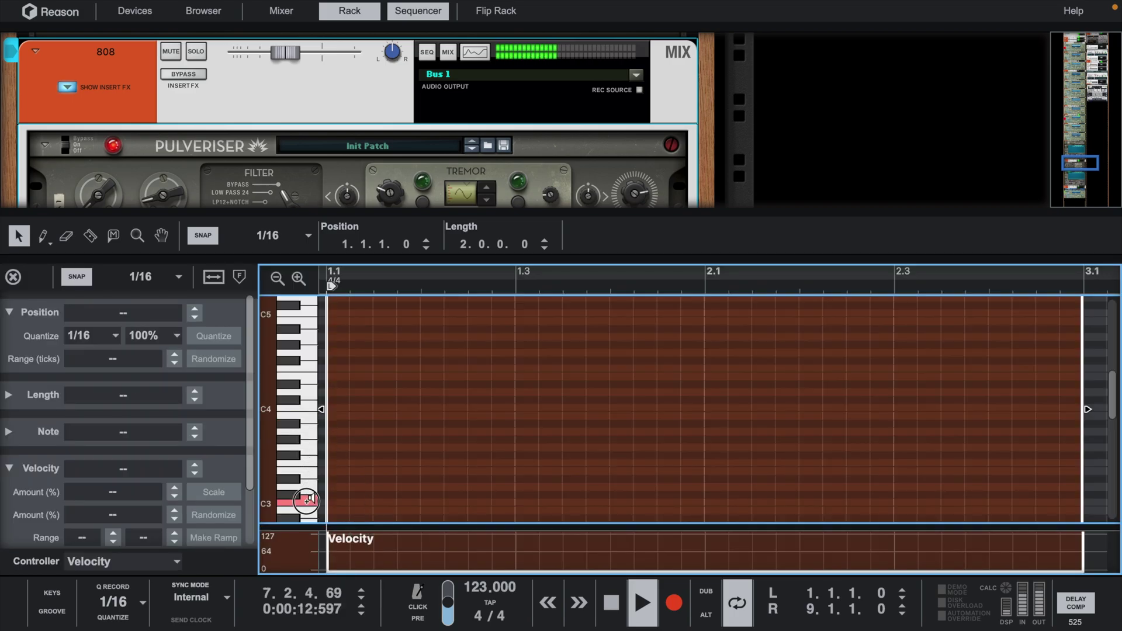
click(13, 278)
scroll(223, 436, down, 3)
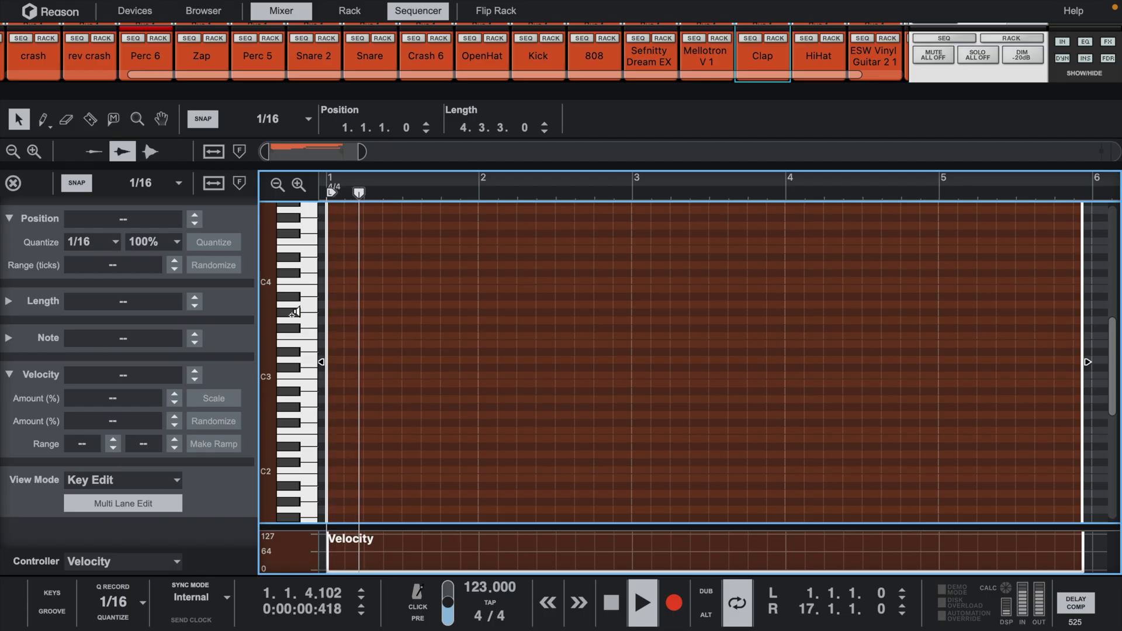
click(304, 333)
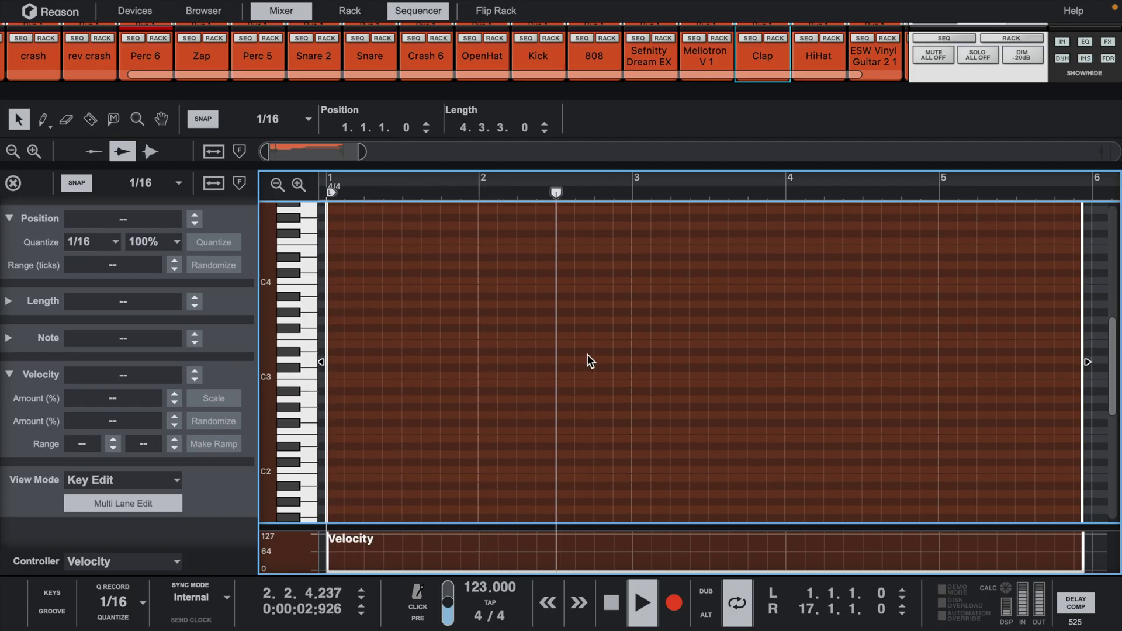
Place sixteenth C3 notes at 2.3.1 and 2.3.3 in the open clip with velocity 127
double_click(559, 374)
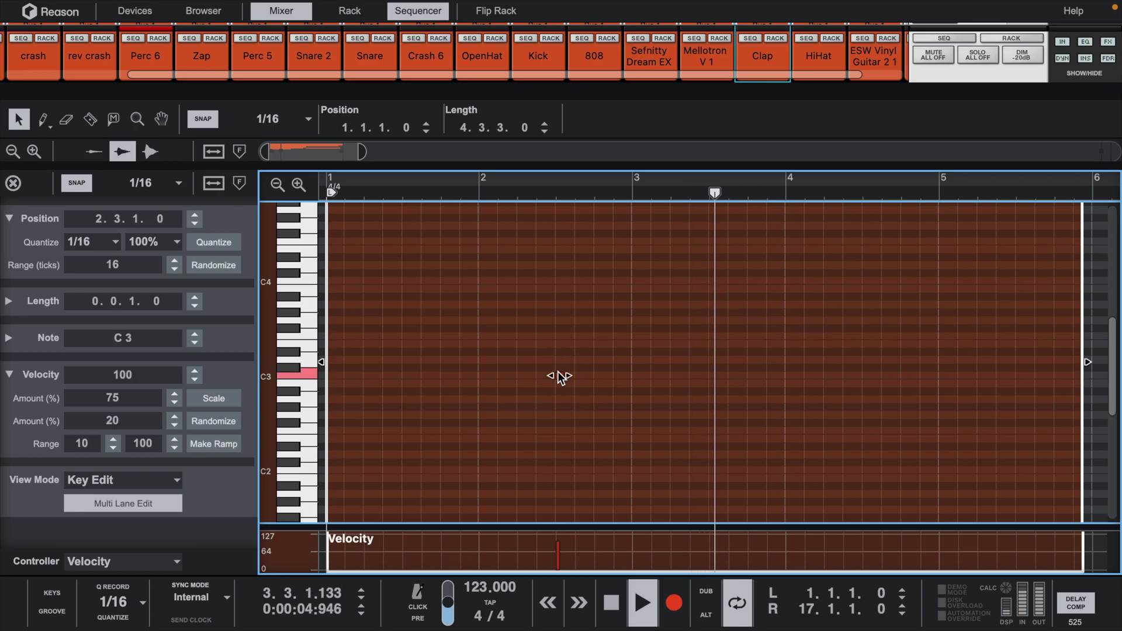
key(space)
click(580, 376)
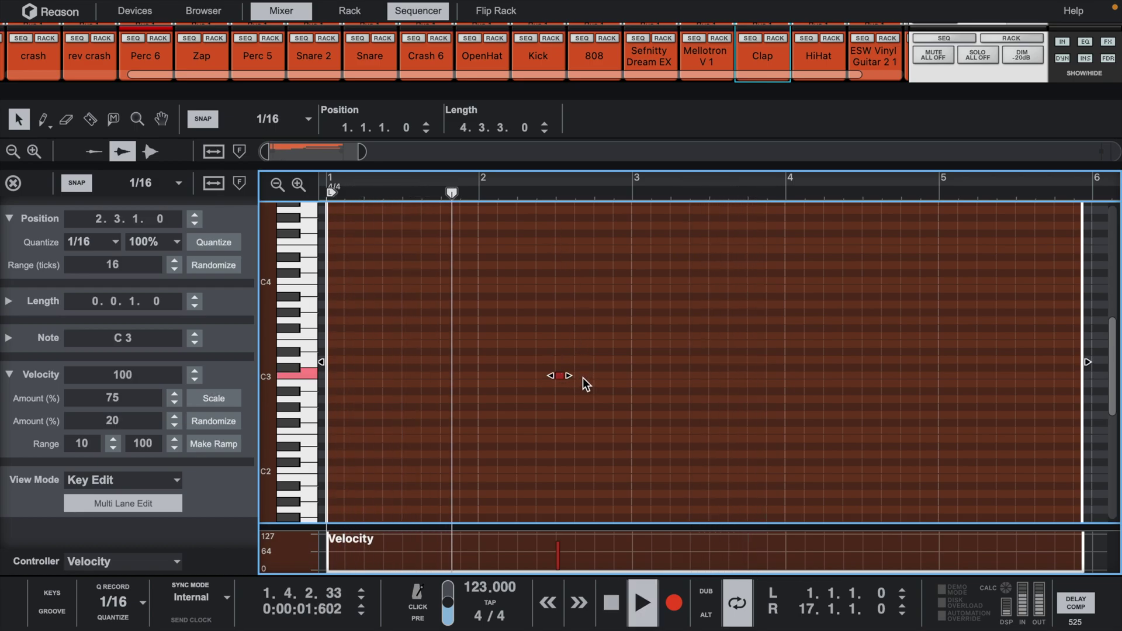
click(41, 119)
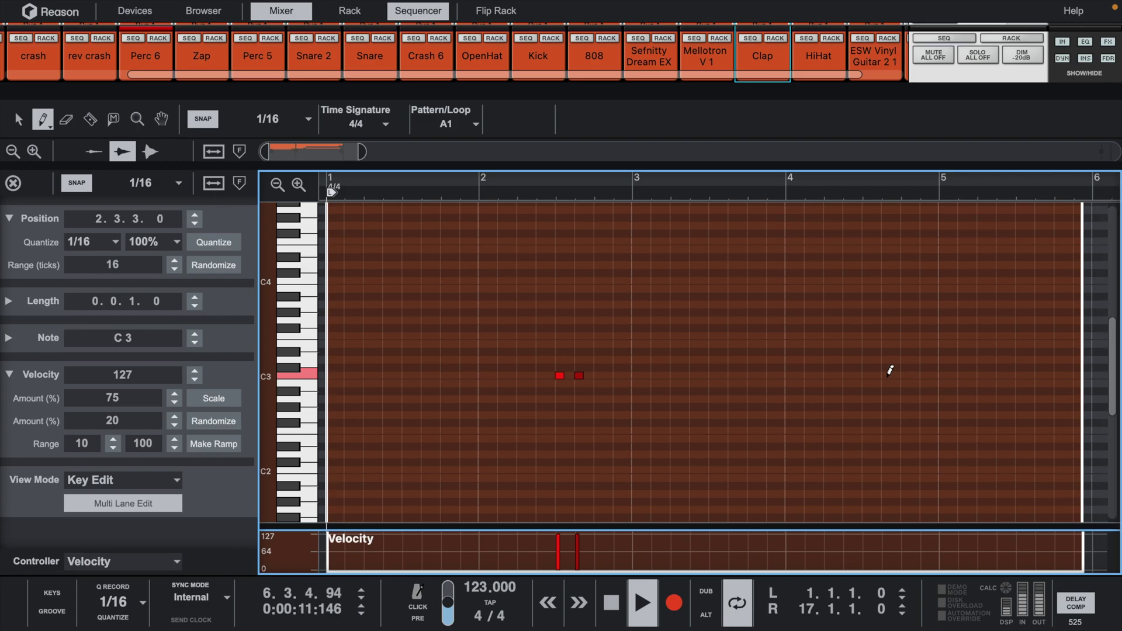
Add two sixteenth C3 notes in bar 4 at velocity 127, moving them to 4.3.1 and 4.3.3, and play the clip
click(887, 375)
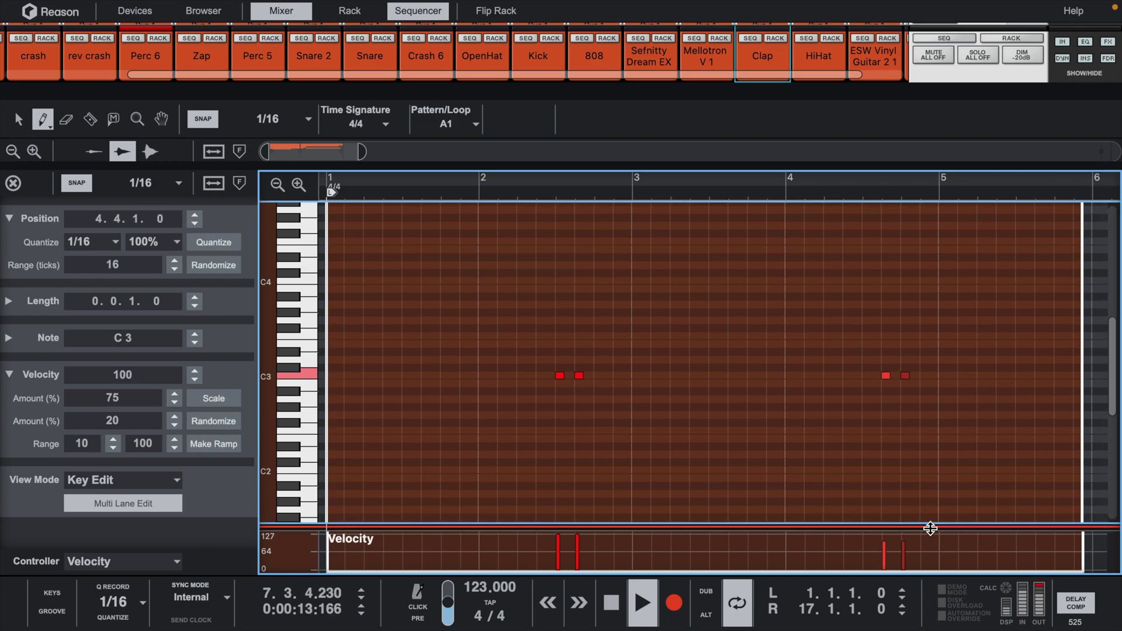
key(q)
mouse_move(873, 365)
mouse_down()
mouse_move(907, 375)
mouse_move(867, 376)
mouse_up()
key(shift+Return)
key(space)
key(w)
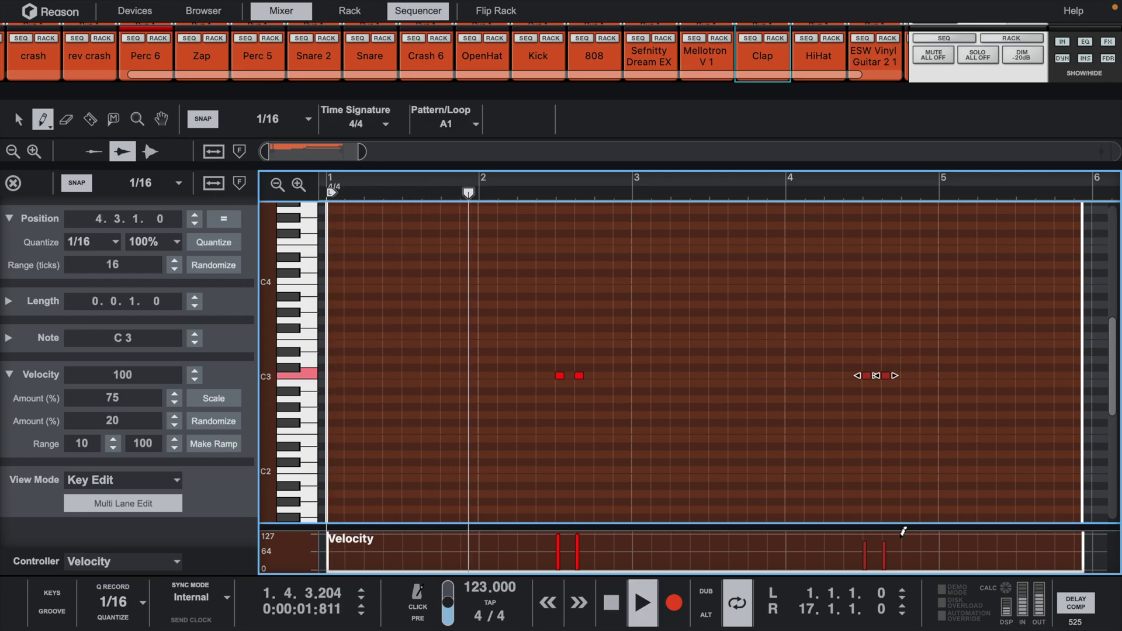
Close the note editor, draw a five-bar clip at the start of the OpenHat lane and open it
click(13, 182)
drag(269, 484, 485, 472)
key(q)
double_click(401, 488)
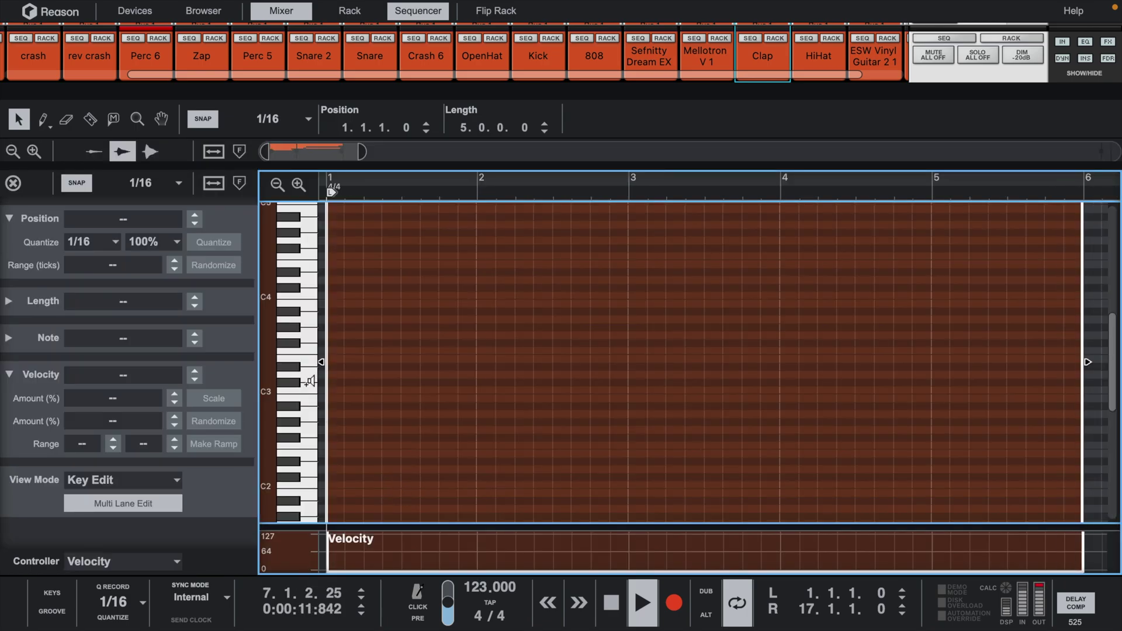
Place sixteenth C3 notes at 1.2.1 and 1.4.1 in the OpenHat clip and raise their velocity to 127
click(406, 390)
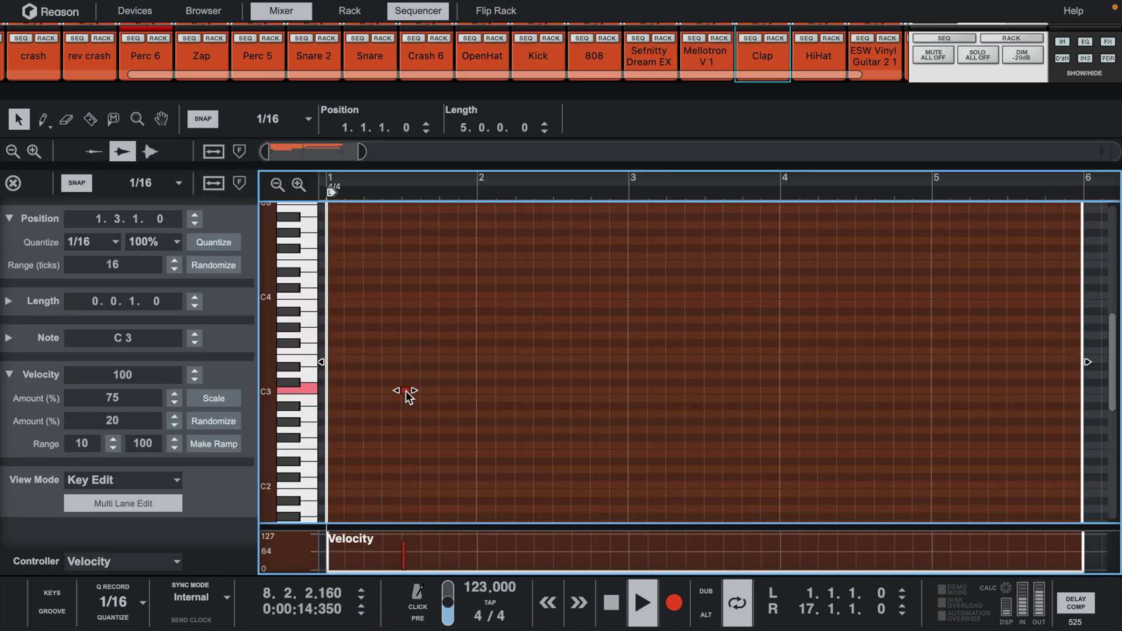
key(space)
click(445, 391)
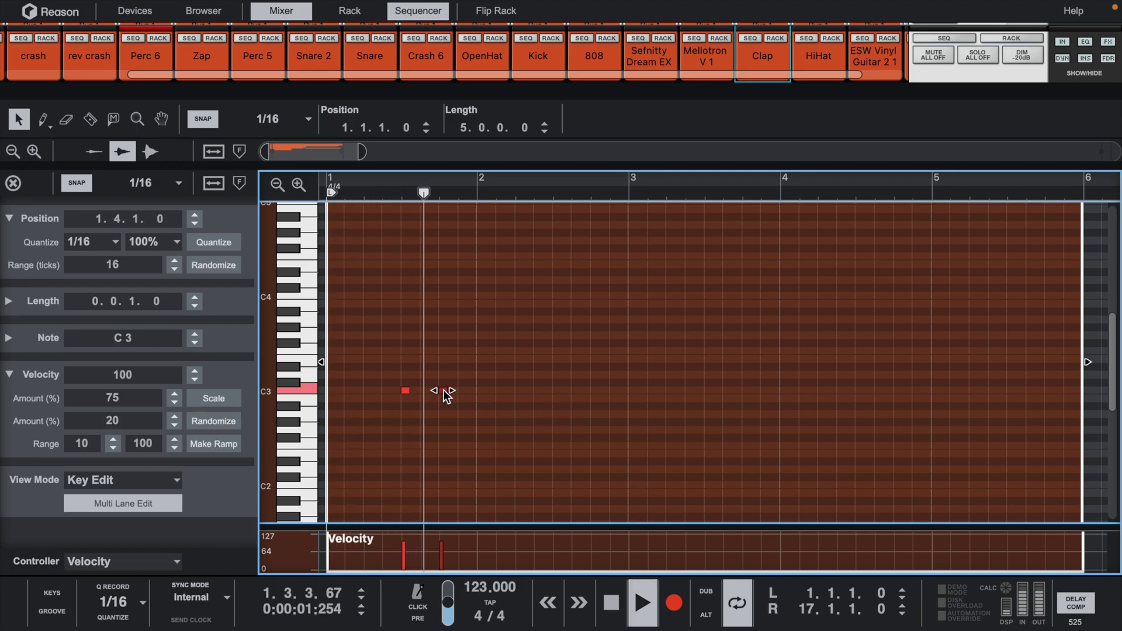
key(BackSpace)
key(space)
drag(405, 390, 368, 391)
key(space)
click(443, 390)
key(space)
key(space)
key(w)
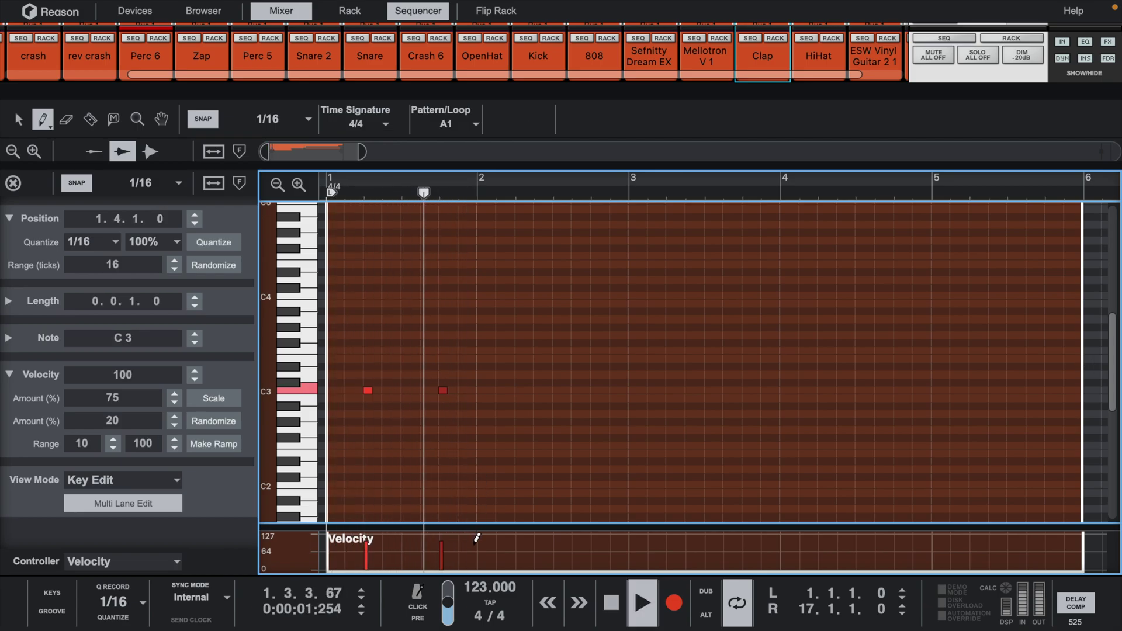
drag(477, 534, 345, 533)
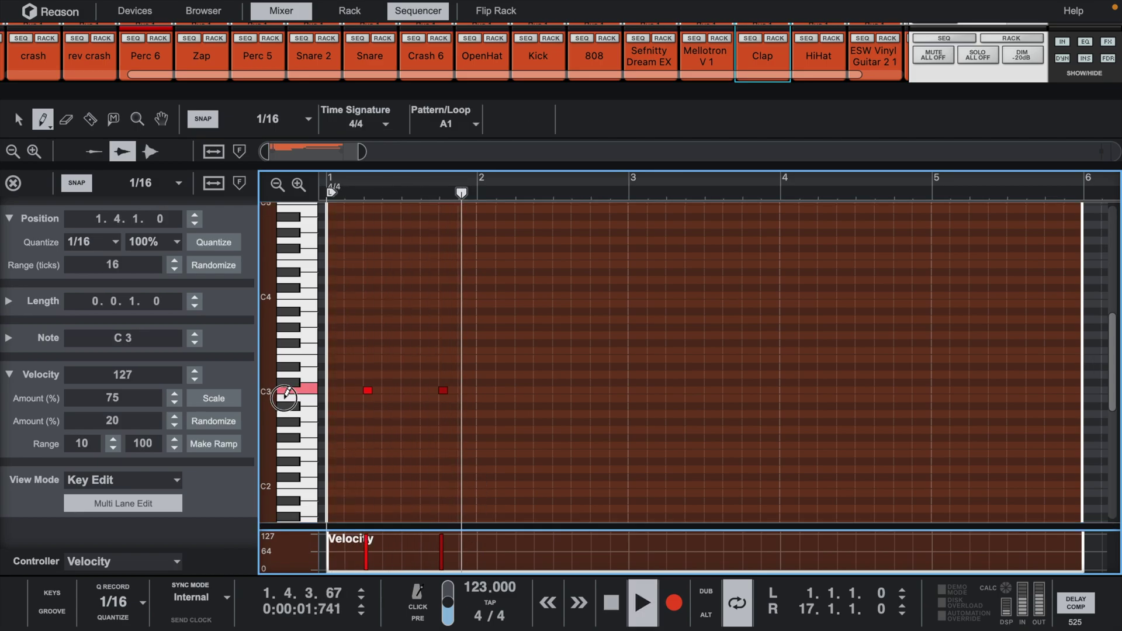
Add sixteenth C3 notes at 3.2.1 and 3.4.1 with velocity 127, and close the OpenHat note editor
click(670, 390)
click(747, 390)
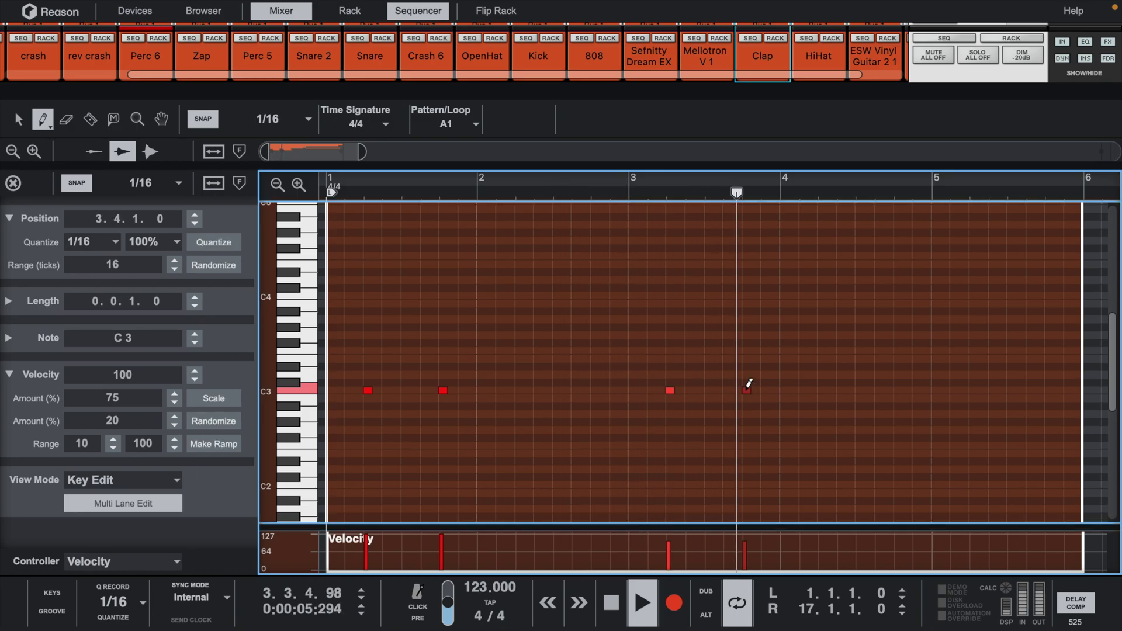
drag(789, 535, 655, 535)
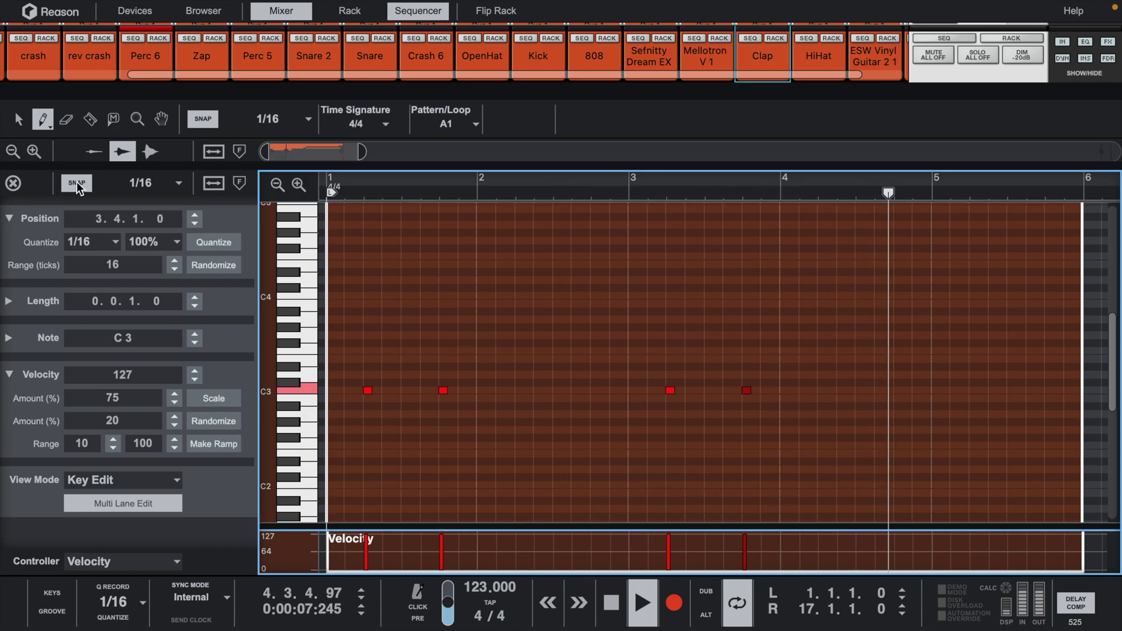
click(13, 183)
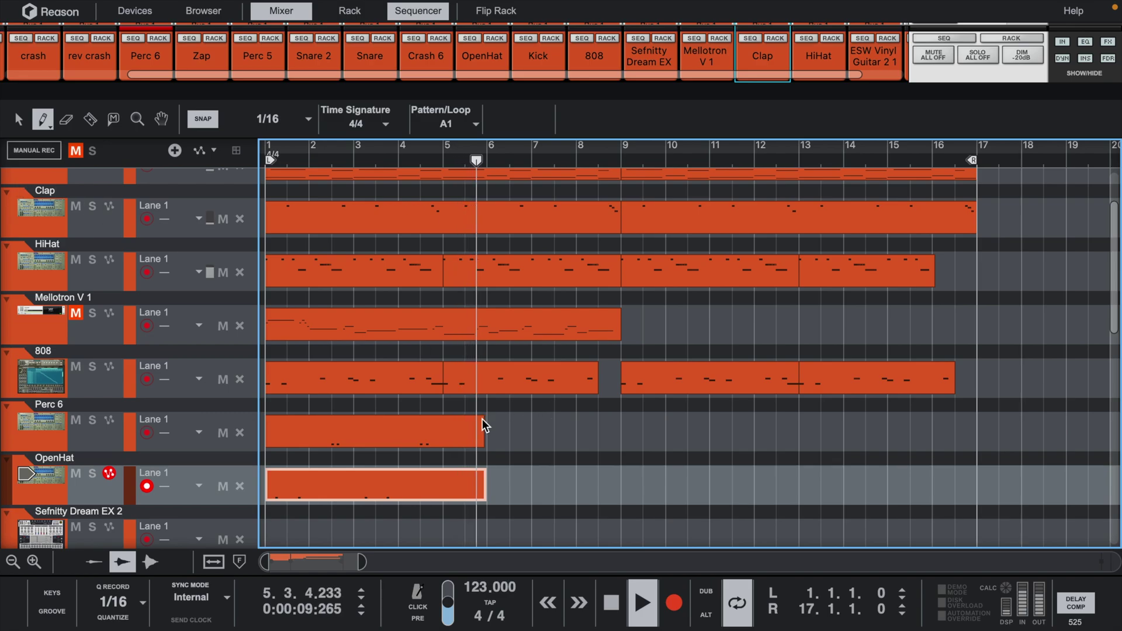
Set the arrangement snap to 1/8, shorten the Perc 6 and OpenHat clips to 4.0.0.0 and select both
key(q)
click(479, 437)
drag(490, 432, 454, 433)
click(480, 485)
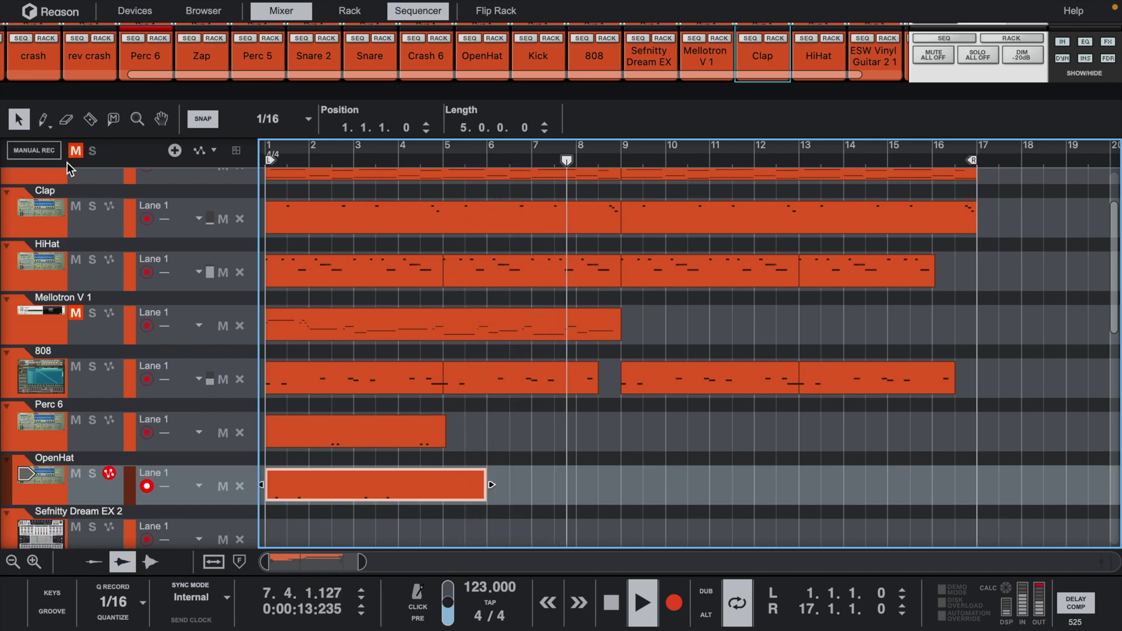
click(245, 122)
click(266, 196)
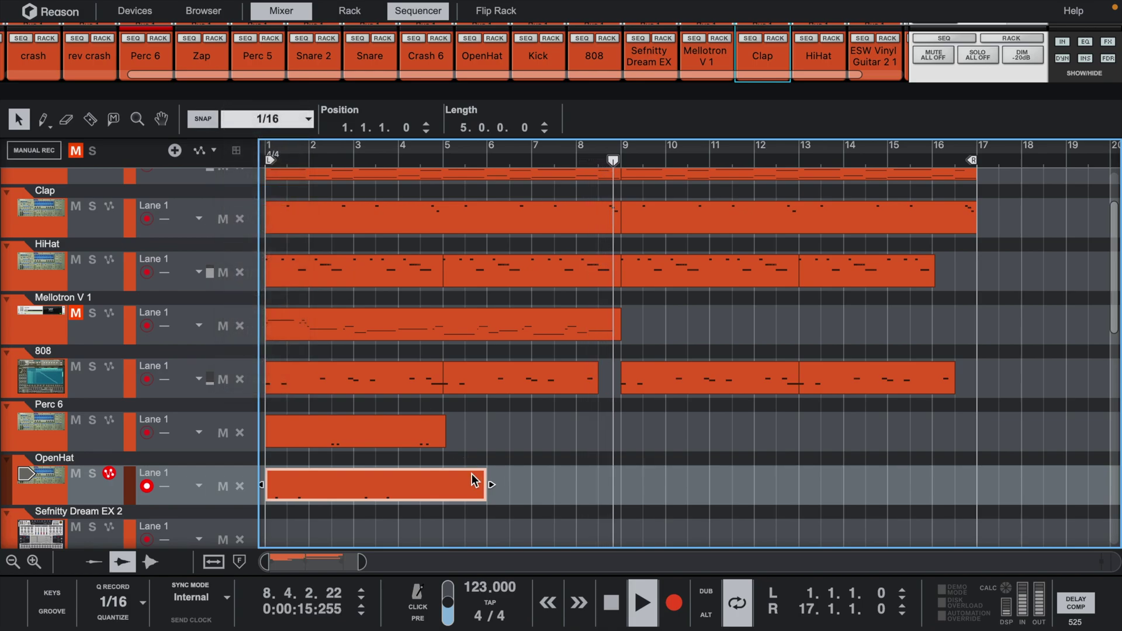
drag(491, 485, 444, 485)
click(441, 433)
drag(450, 432, 342, 489)
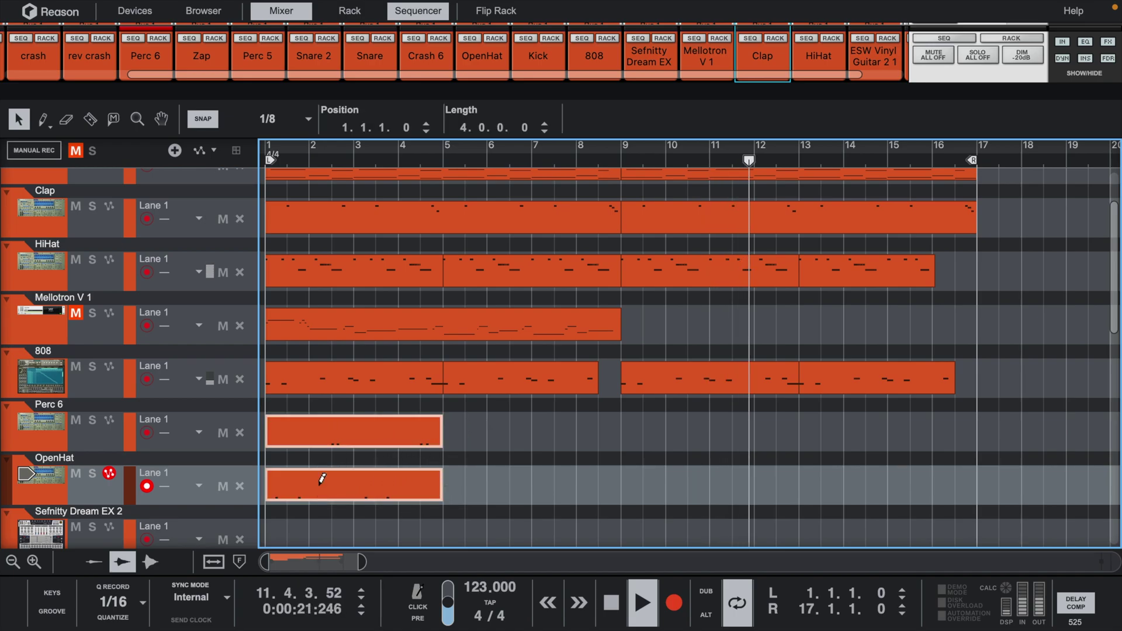
Duplicate the selected Perc 6 and OpenHat clips three times up to bar 17 and unmute the Mellotron V 1 track
key(ctrl+d)
key(ctrl+d)
key(ctrl+d)
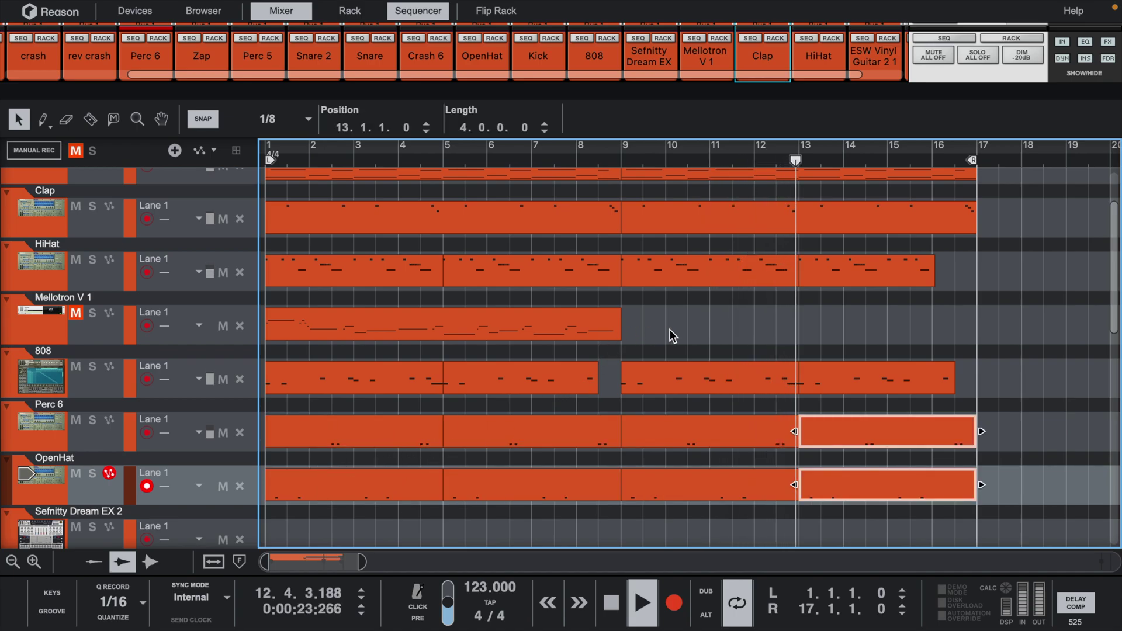
click(76, 313)
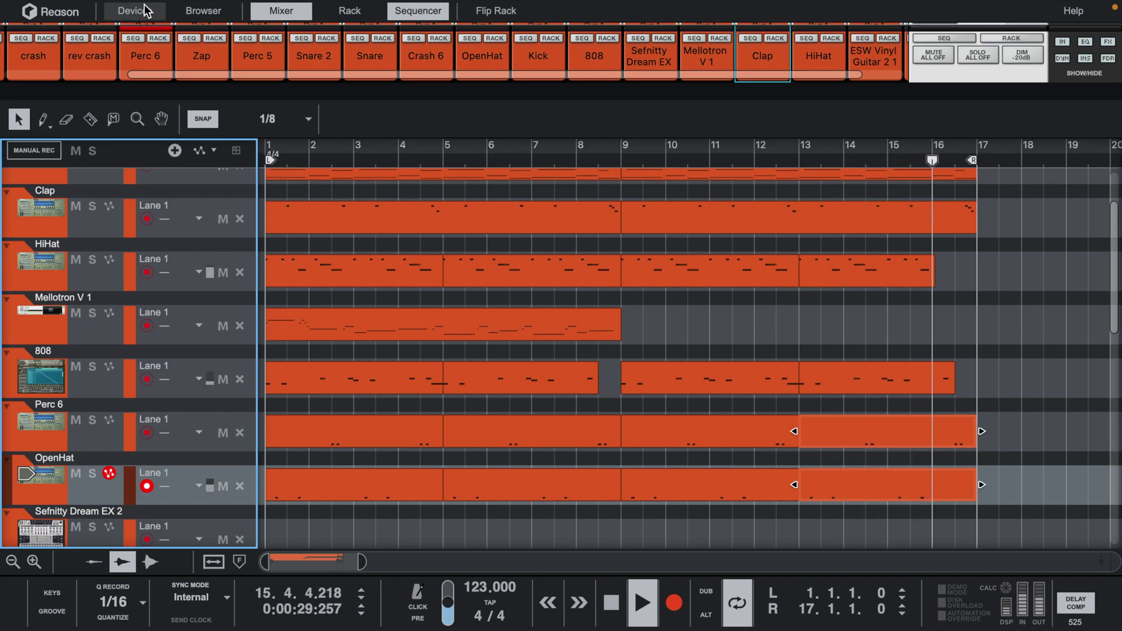
Audition the samples in the Crashes folder and import Crash 6.wav into the arrangement
click(208, 17)
click(363, 251)
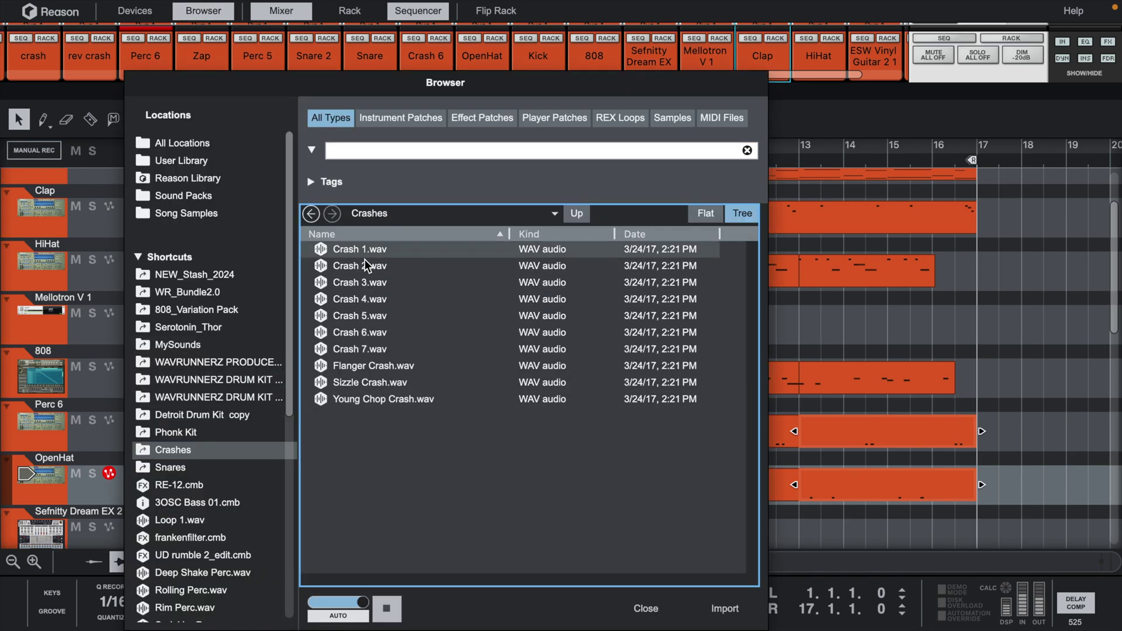
click(364, 264)
click(362, 282)
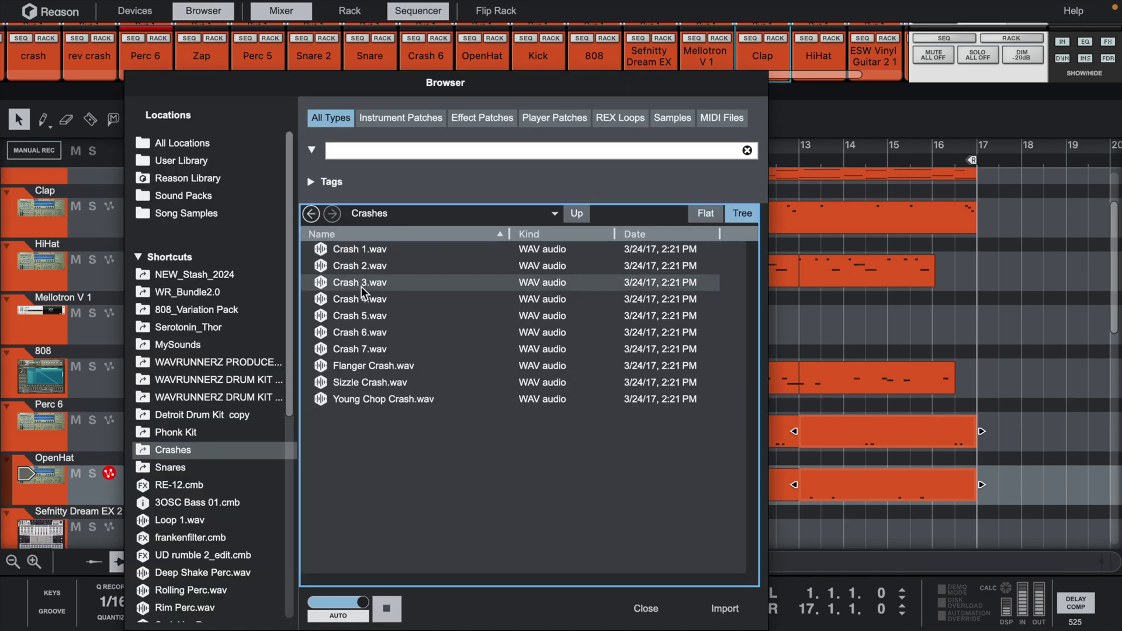
click(358, 318)
click(359, 332)
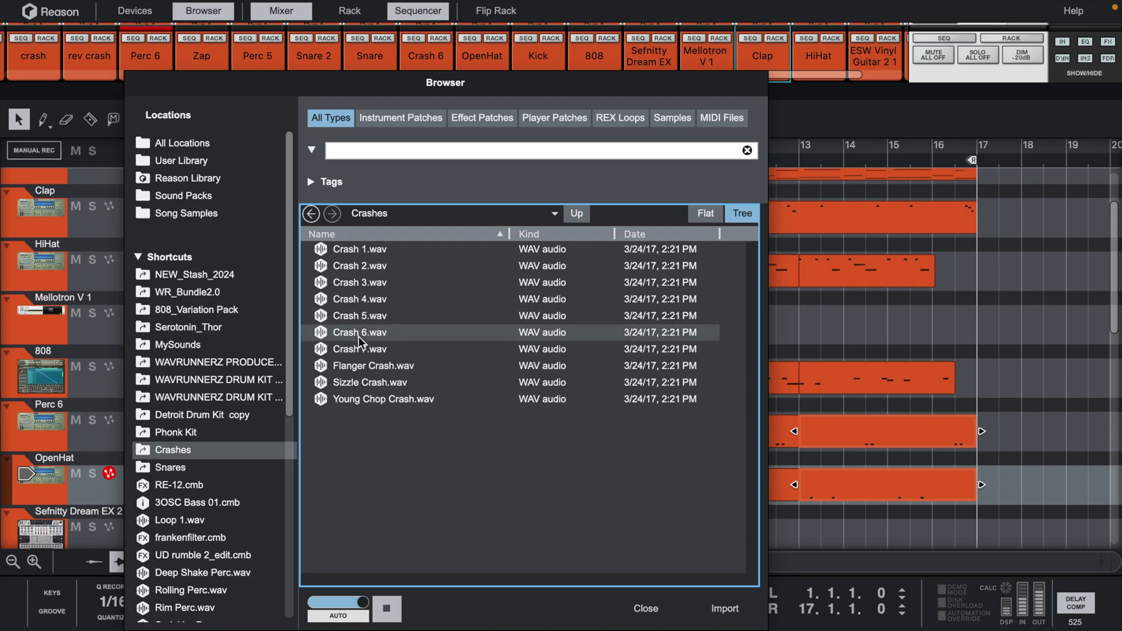
click(362, 354)
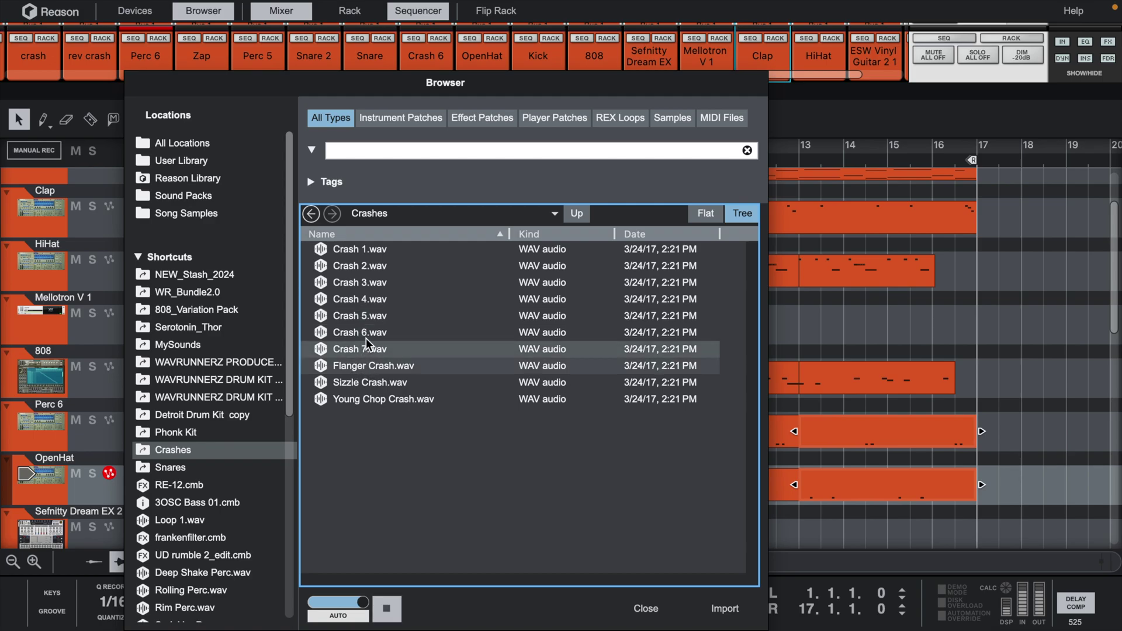
click(366, 335)
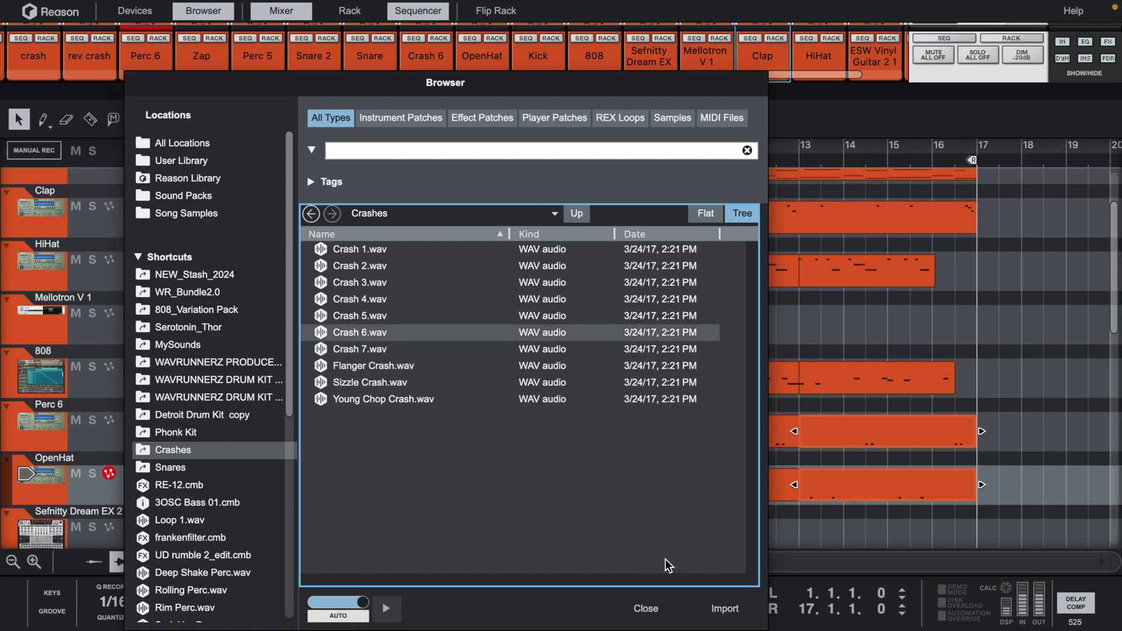
double_click(364, 332)
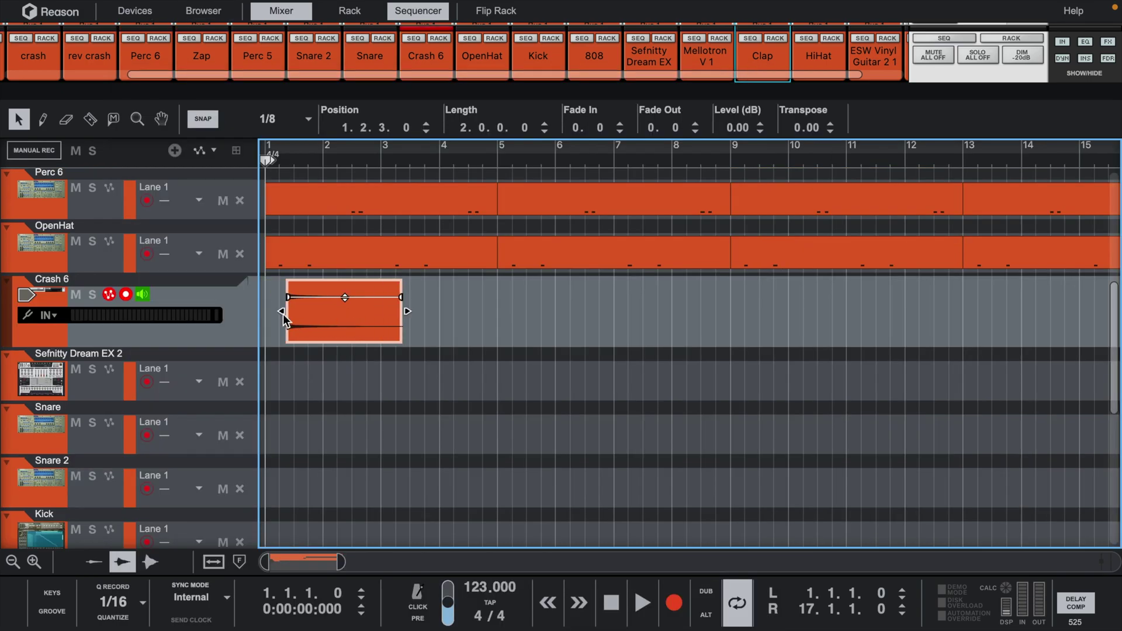
Move the Crash 6 audio clip to the start of bar 1 and play it in context
key(space)
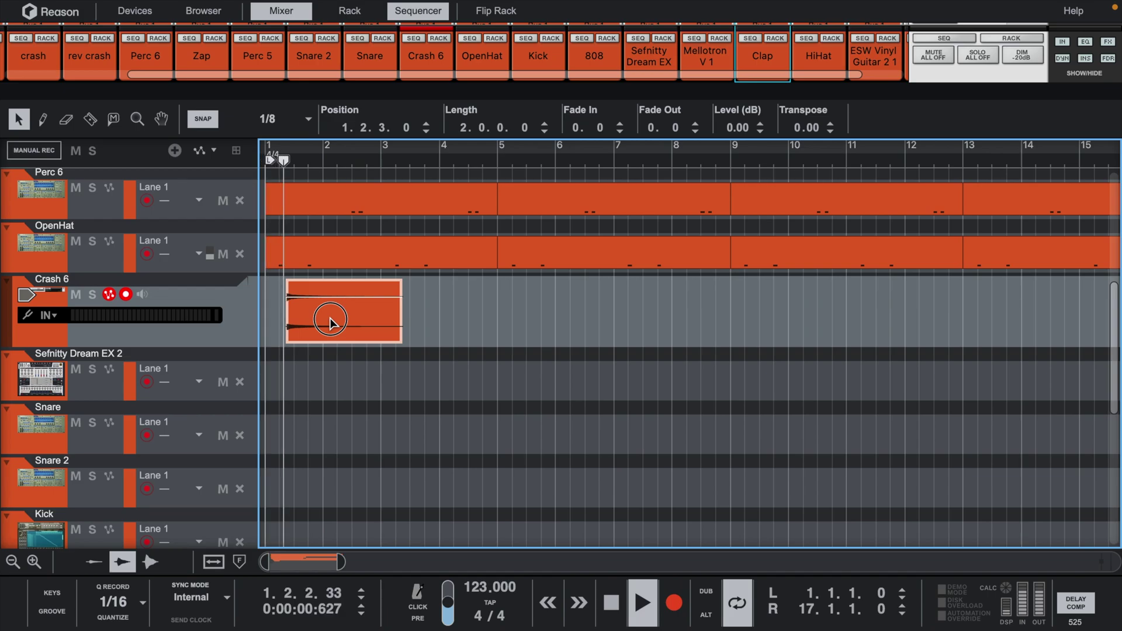
drag(331, 320, 291, 317)
key(space)
key(space)
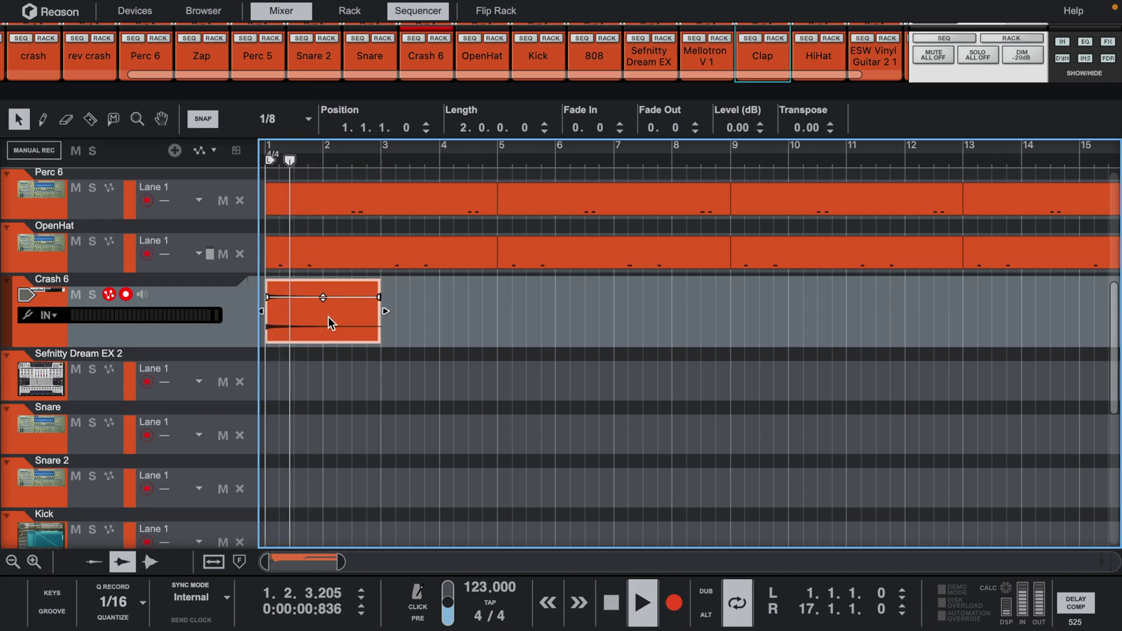
Copy the Crash 6 clip to bar 3 and reverse the copy
drag(323, 317, 436, 317)
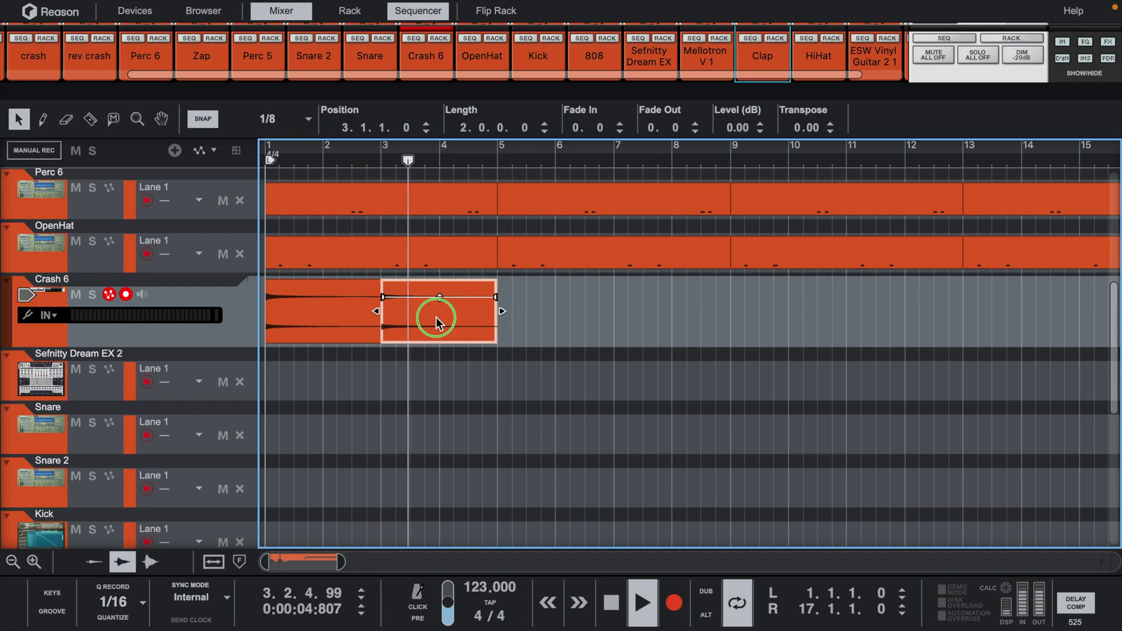
right_click(436, 317)
click(492, 592)
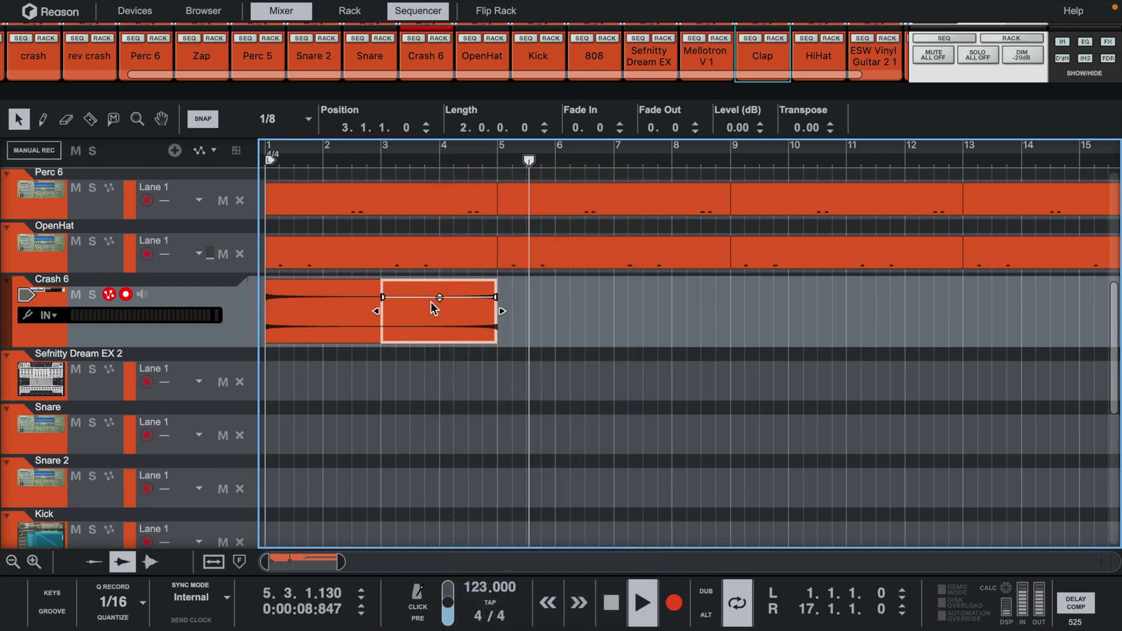
Move the reversed crash to bar 7, then copy the normal crash to bar 9 and the reversed one to bar 15
drag(341, 563, 394, 564)
scroll(437, 367, up, 3)
drag(368, 444, 497, 454)
drag(289, 444, 777, 459)
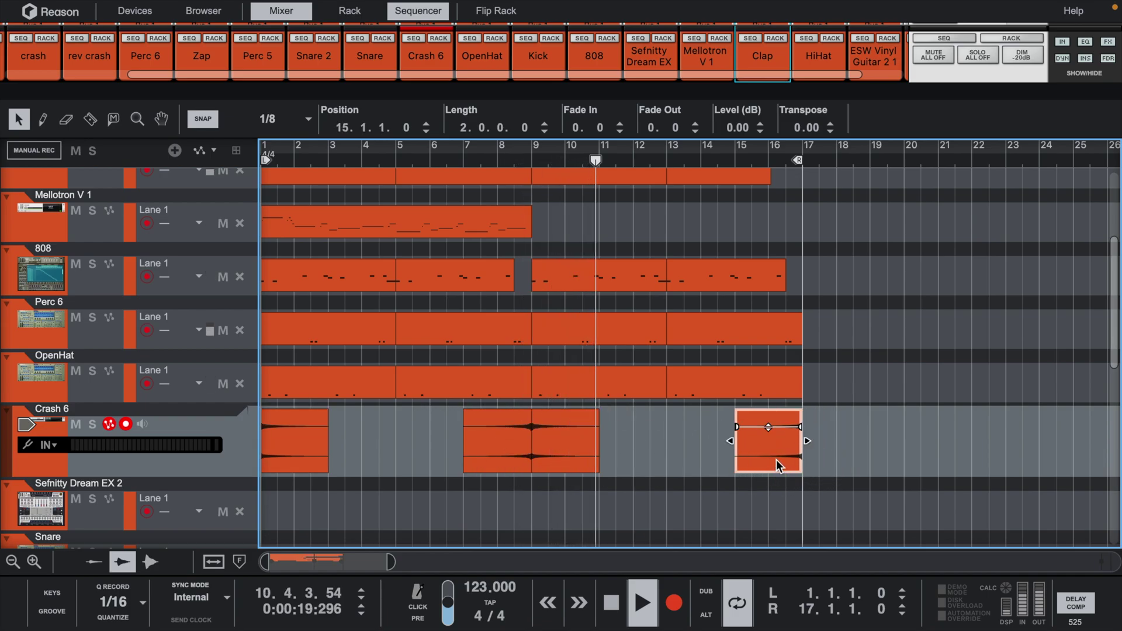
Shorten the last 808 clip, starting at bar 13, to 3.0.0.0
click(13, 562)
scroll(506, 301, up, 4)
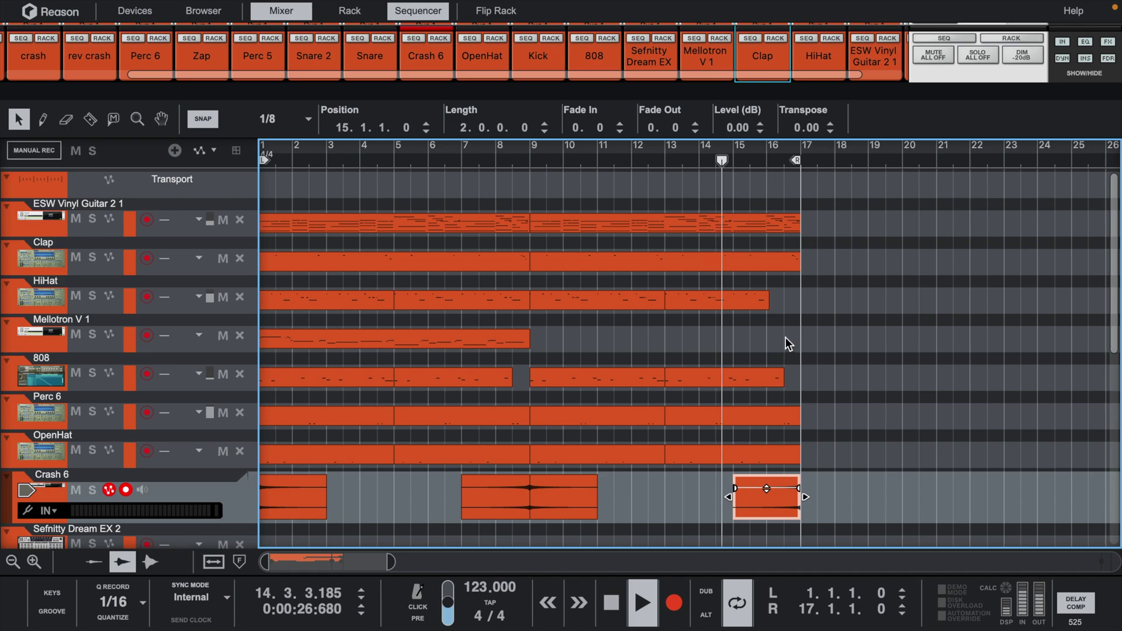
click(782, 379)
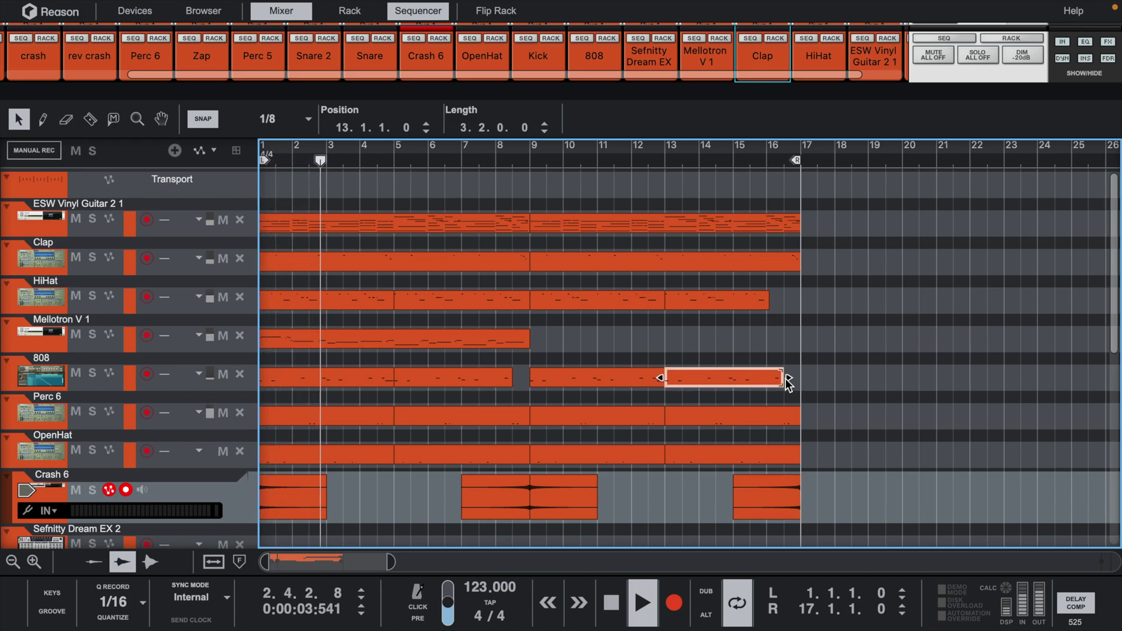
drag(786, 376, 770, 378)
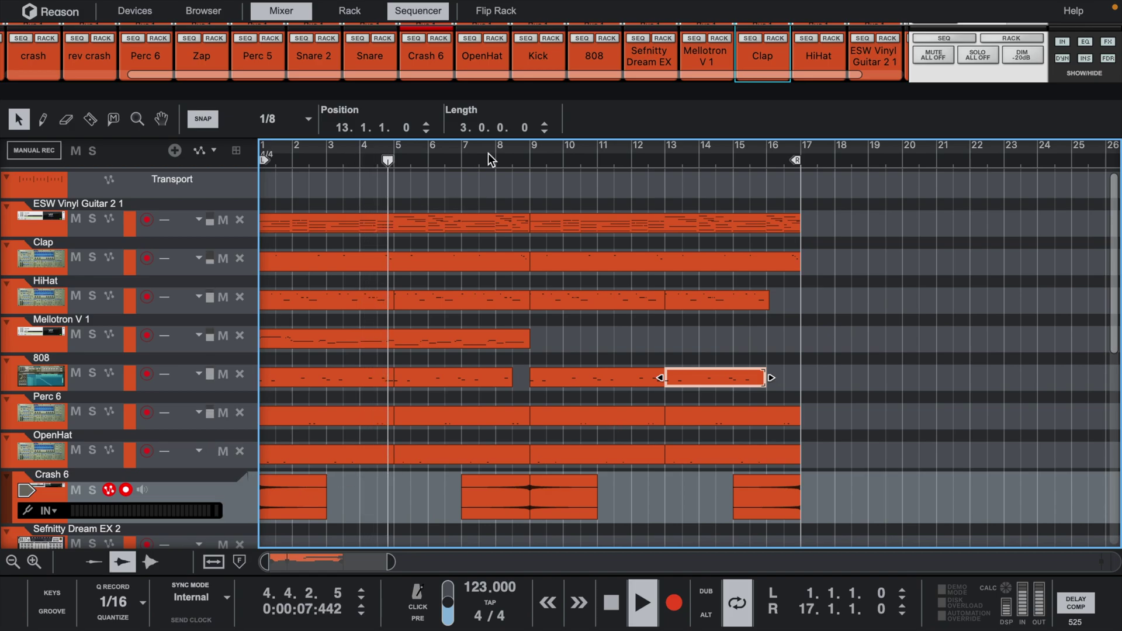
Enlarge the mixer to check the channel and master levels during playback, resizing it against the arrangement
drag(556, 91, 556, 370)
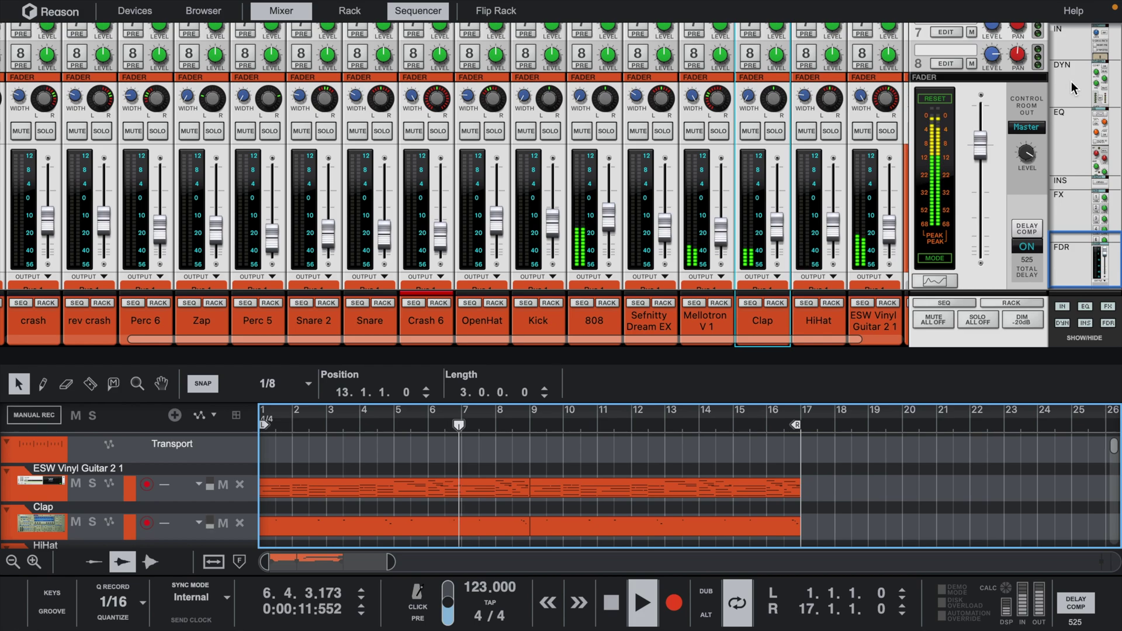
click(1027, 155)
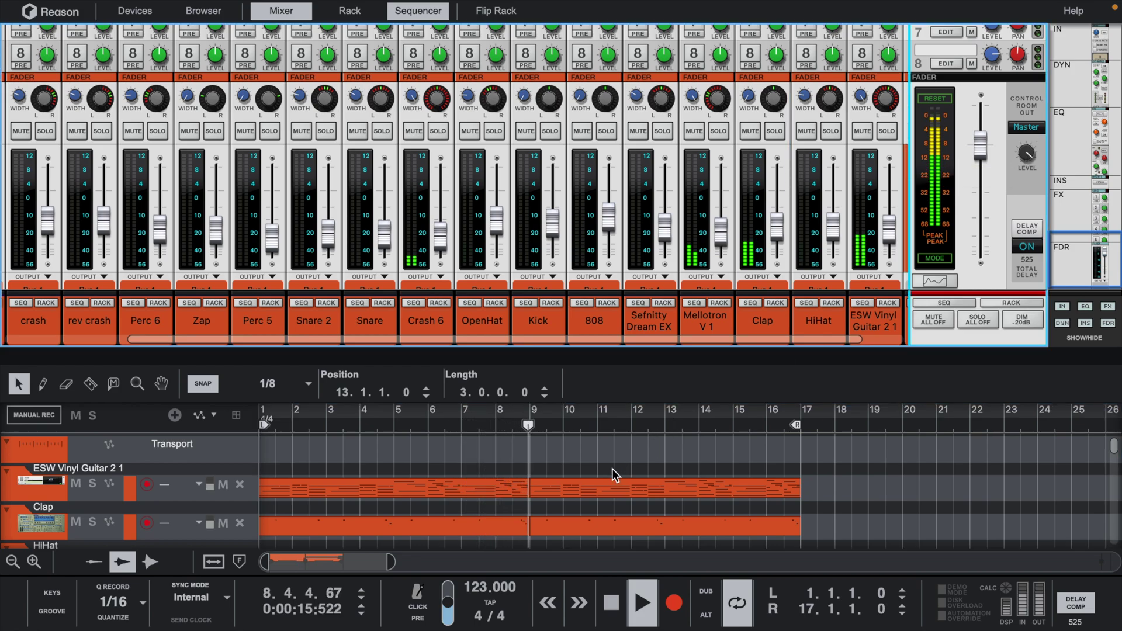
drag(657, 358, 657, 88)
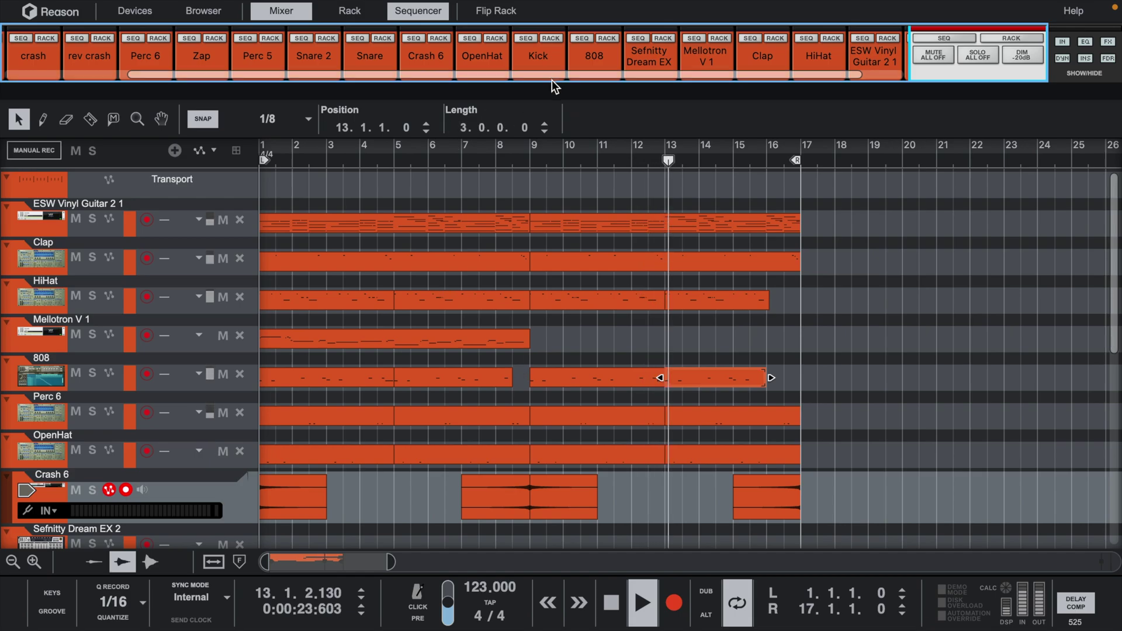
drag(553, 82, 567, 272)
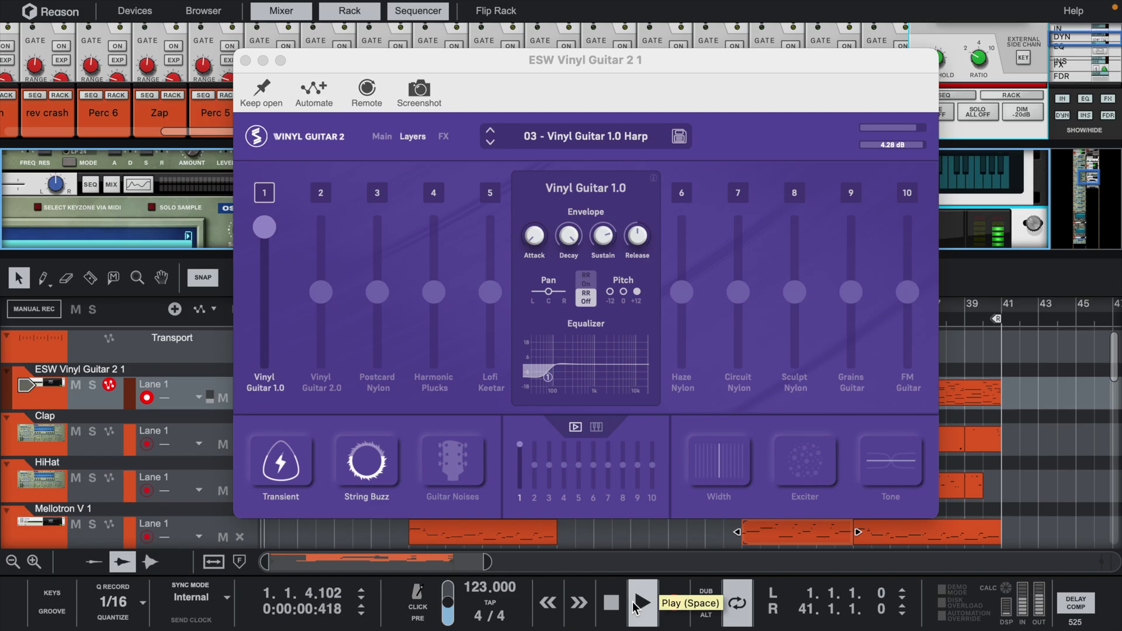
Review the FX and Main pages of the Vinyl Guitar 2 instrument and close its window
click(443, 138)
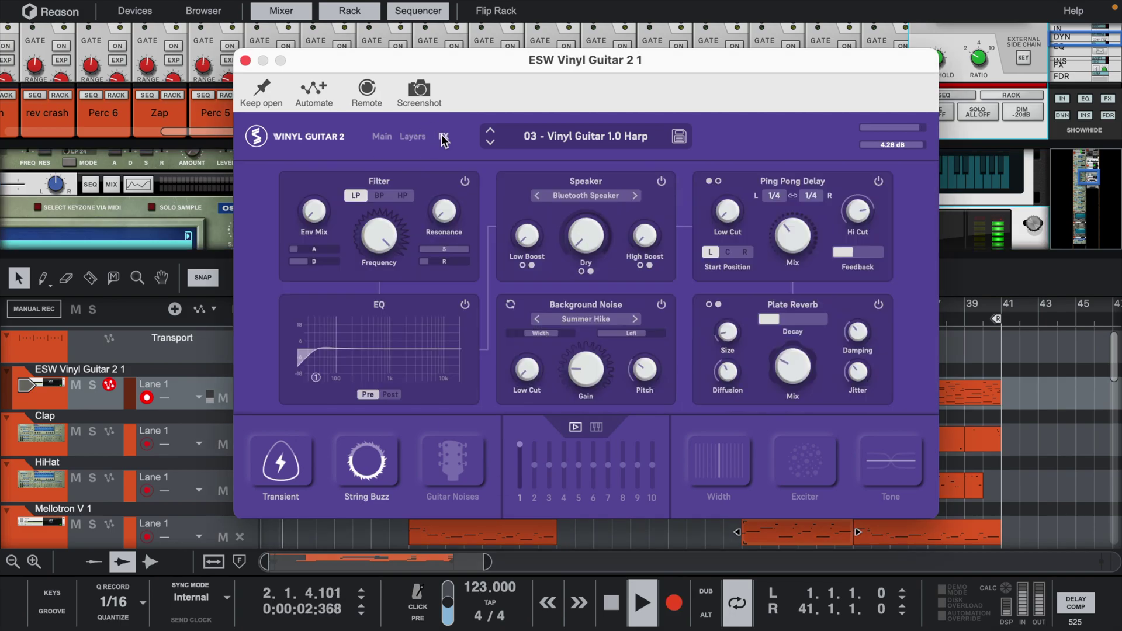
click(381, 138)
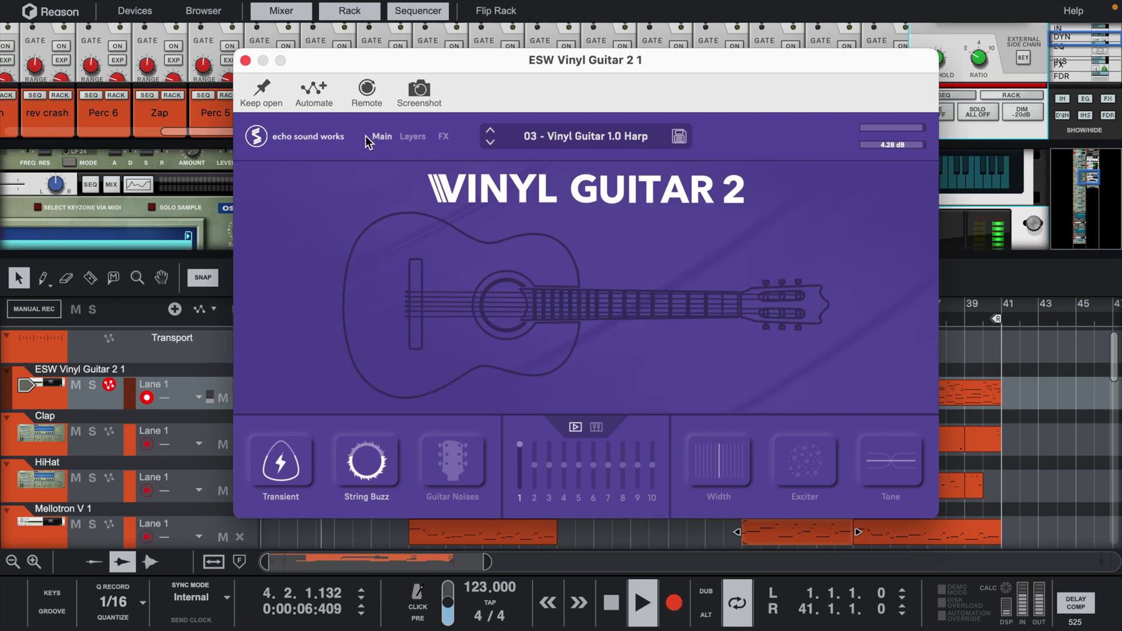
click(246, 61)
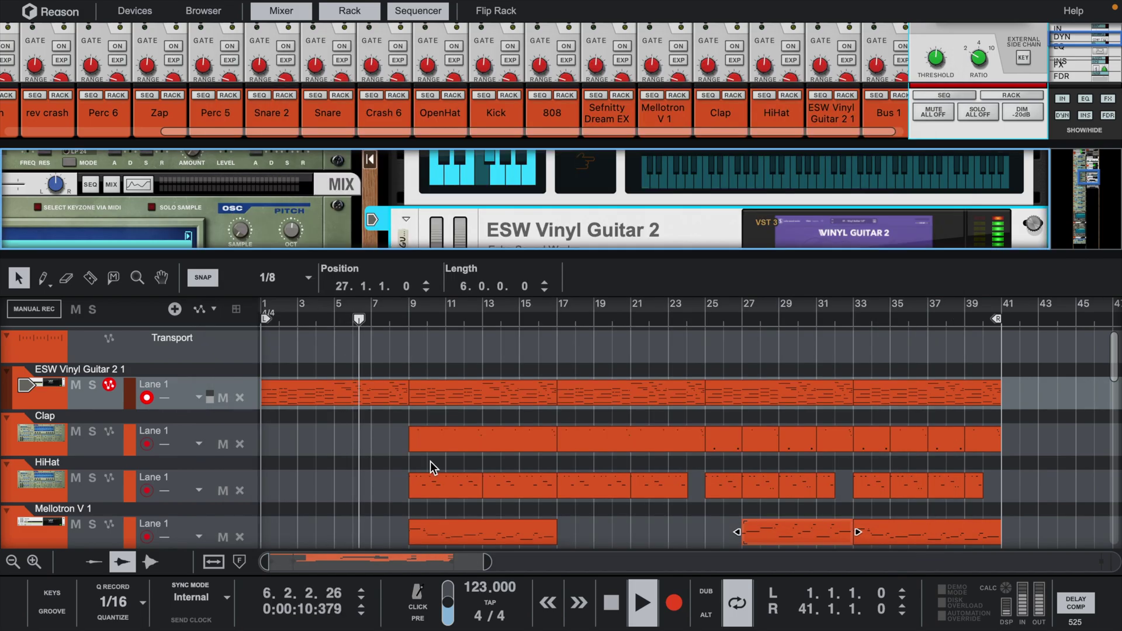
Enlarge the mixer and bring the channel faders and Bus 1 routing into view during playback
drag(635, 143, 636, 238)
scroll(673, 139, down, 5)
scroll(673, 139, down, 5)
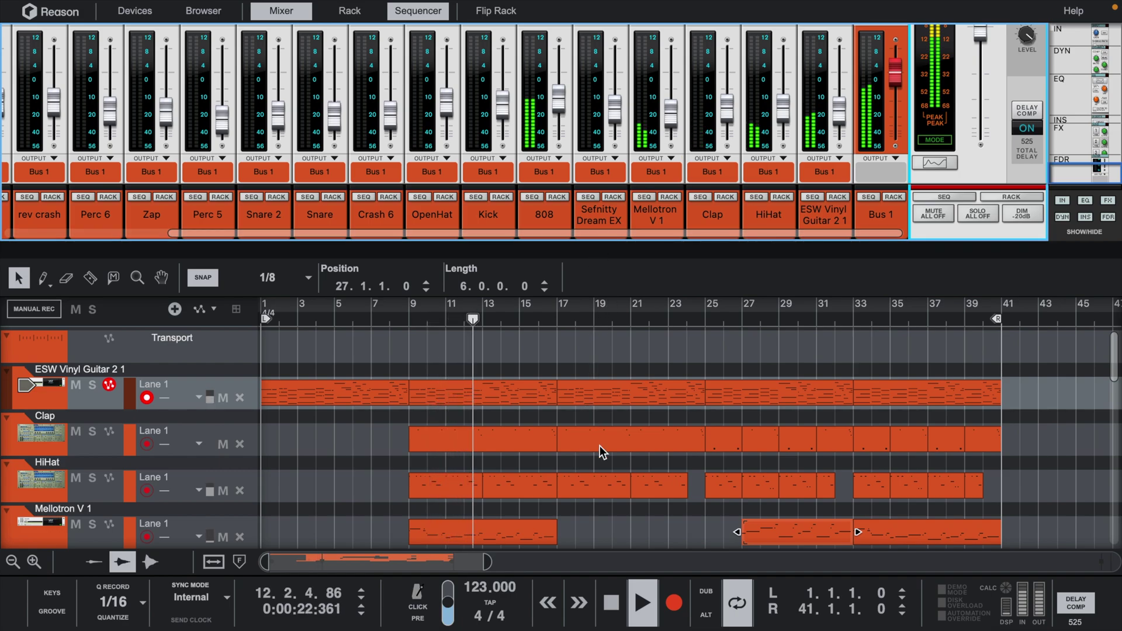
Trim the start of the 808 clip at bar 17 to bar 19, leaving it 2.0.0.0 long
scroll(600, 445, down, 2)
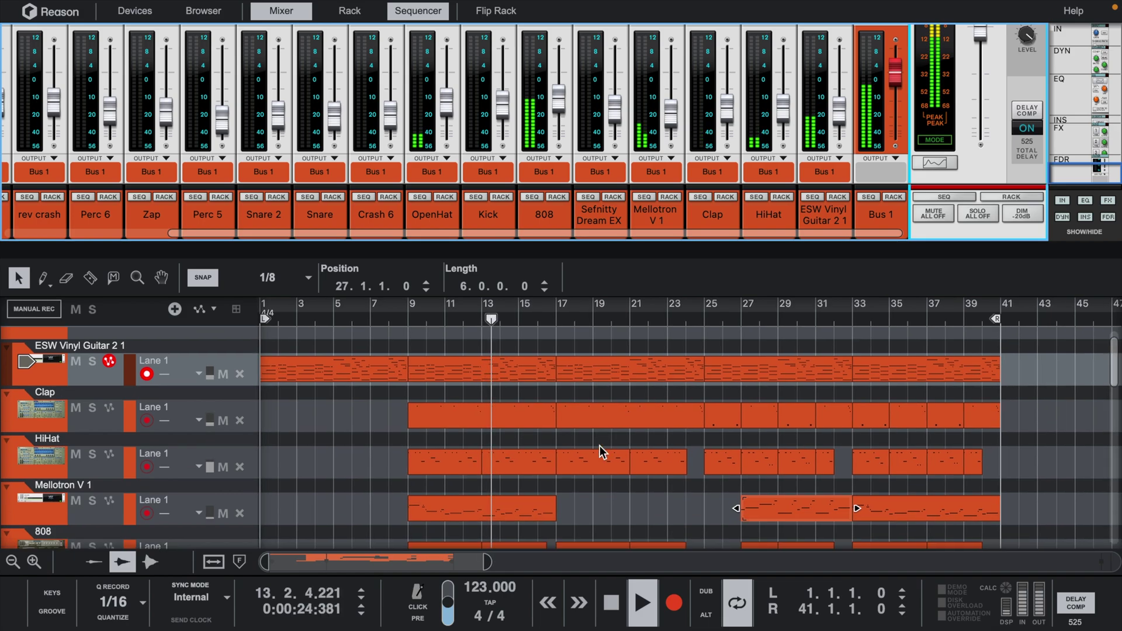
click(586, 531)
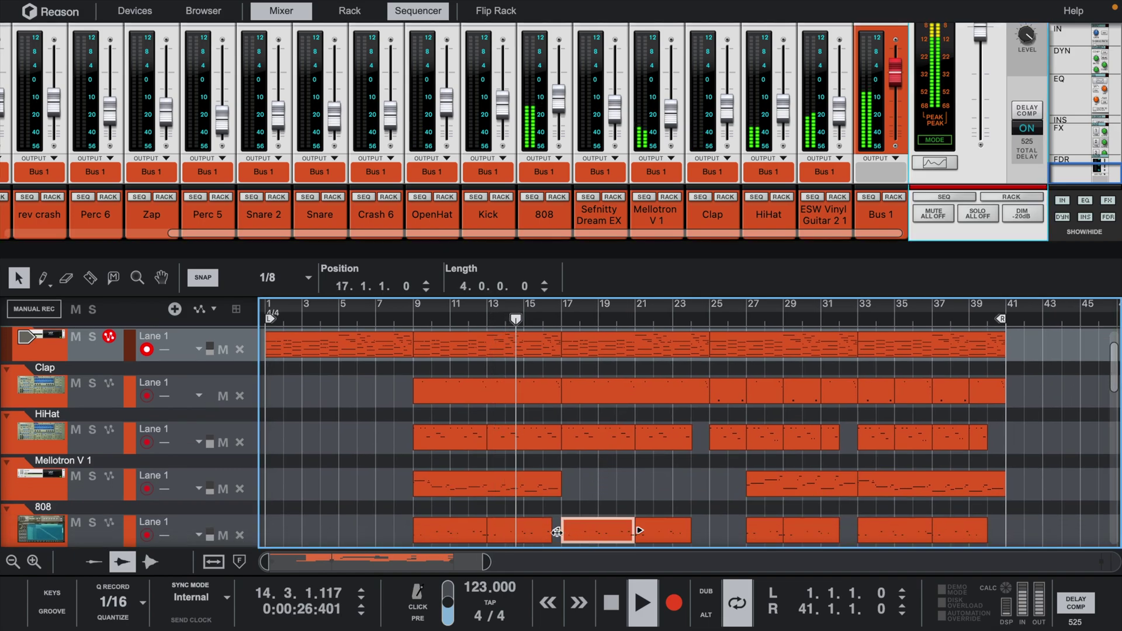
drag(558, 532, 595, 536)
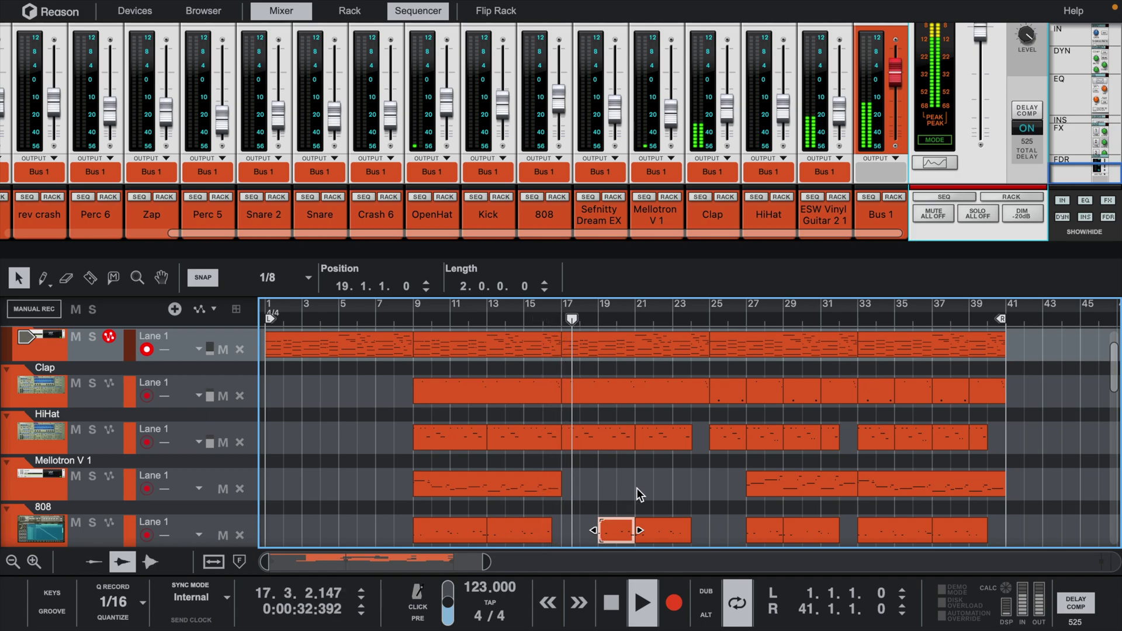
Copy crash clips on the Crash 6 track so that crashes hit at bar 17 and bar 27
scroll(644, 477, down, 3)
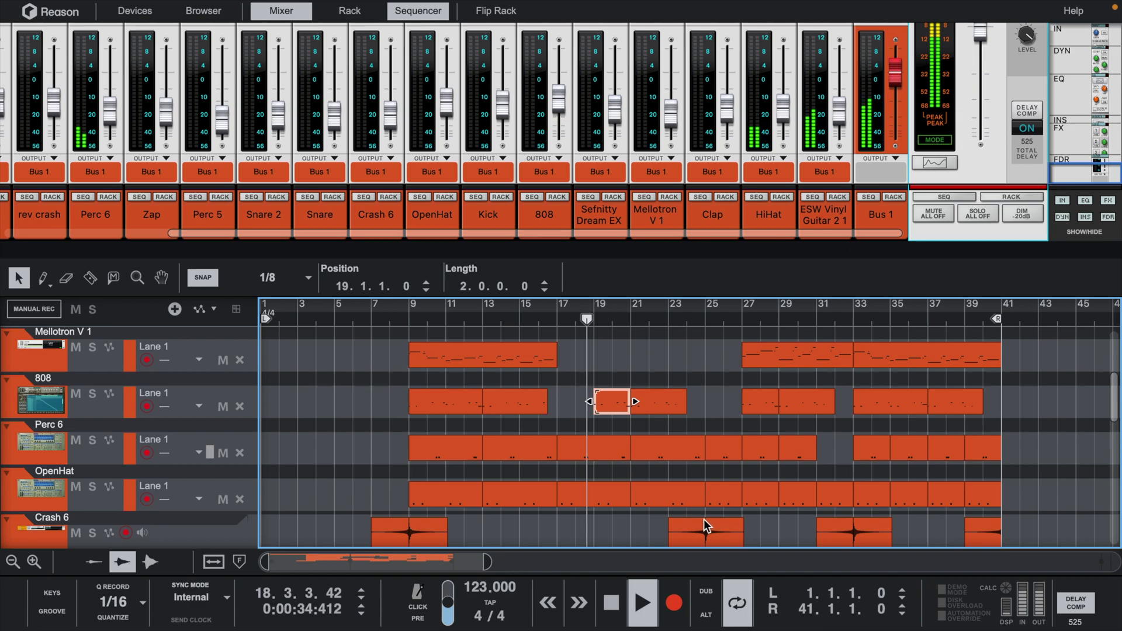
drag(696, 526, 584, 528)
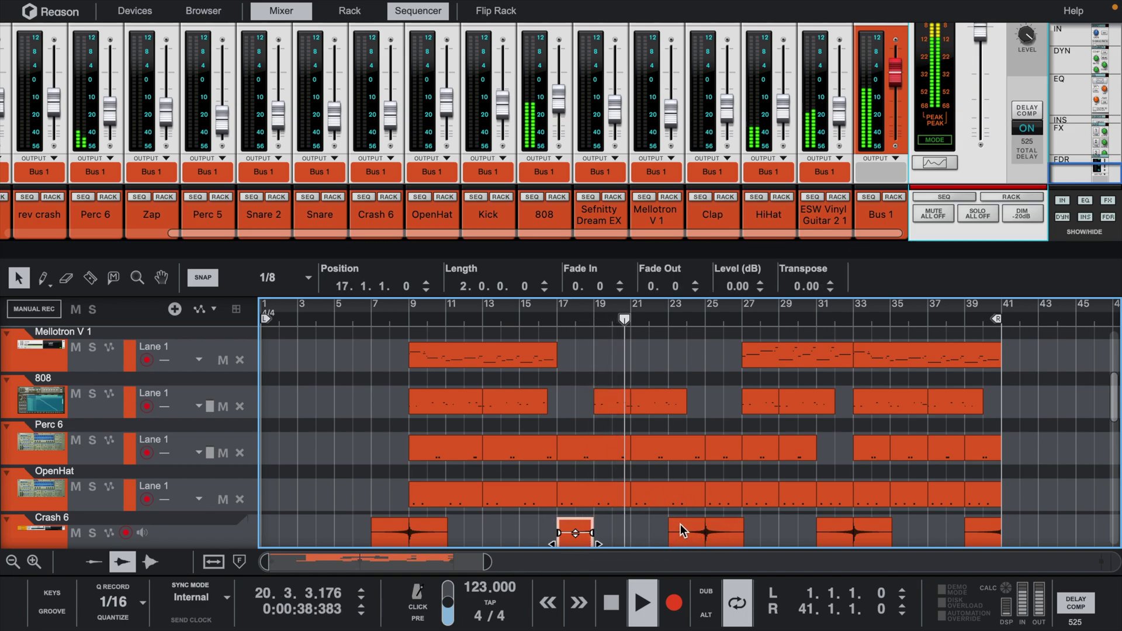
drag(691, 535, 728, 543)
drag(880, 528, 784, 525)
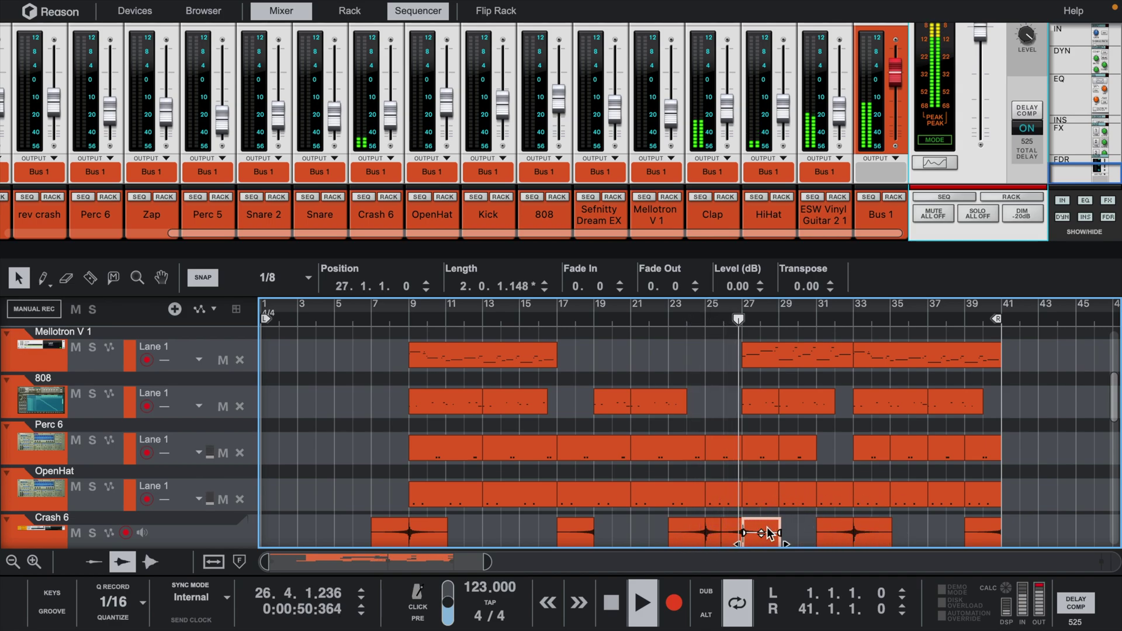
click(792, 525)
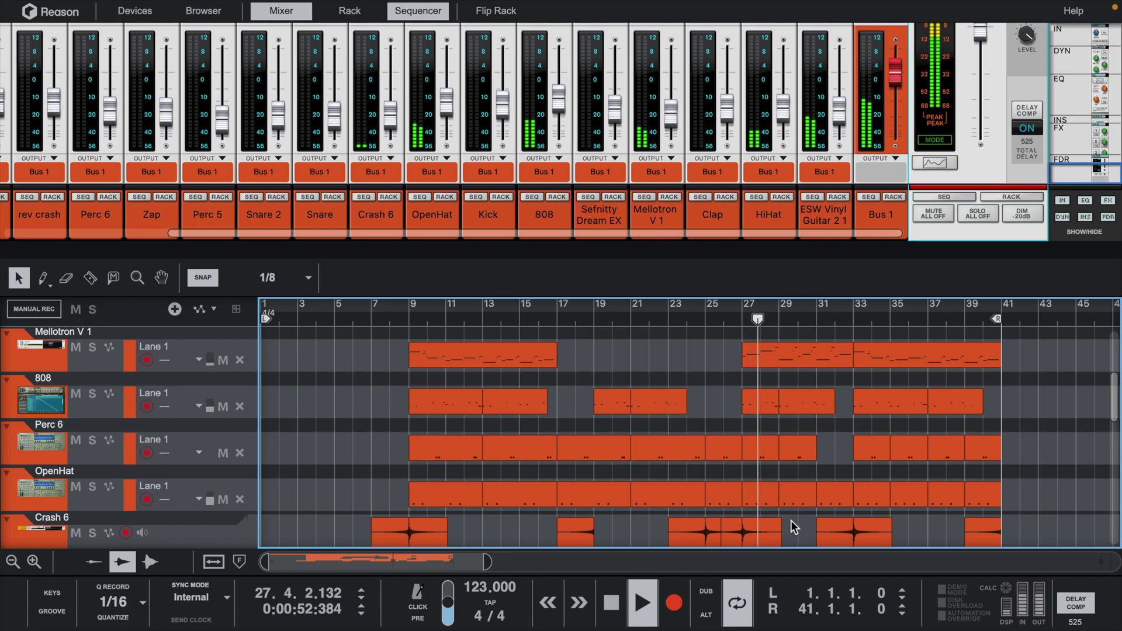
Delete the Mellotron V 1 clip between bars 27 and 33
click(787, 351)
key(Delete)
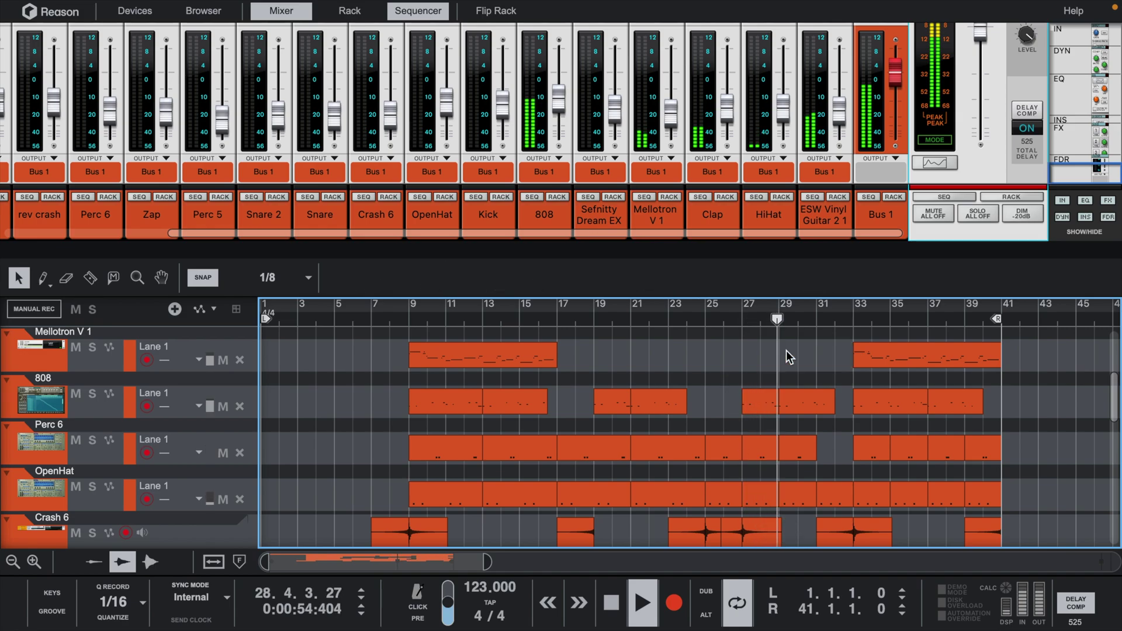
scroll(677, 397, up, 2)
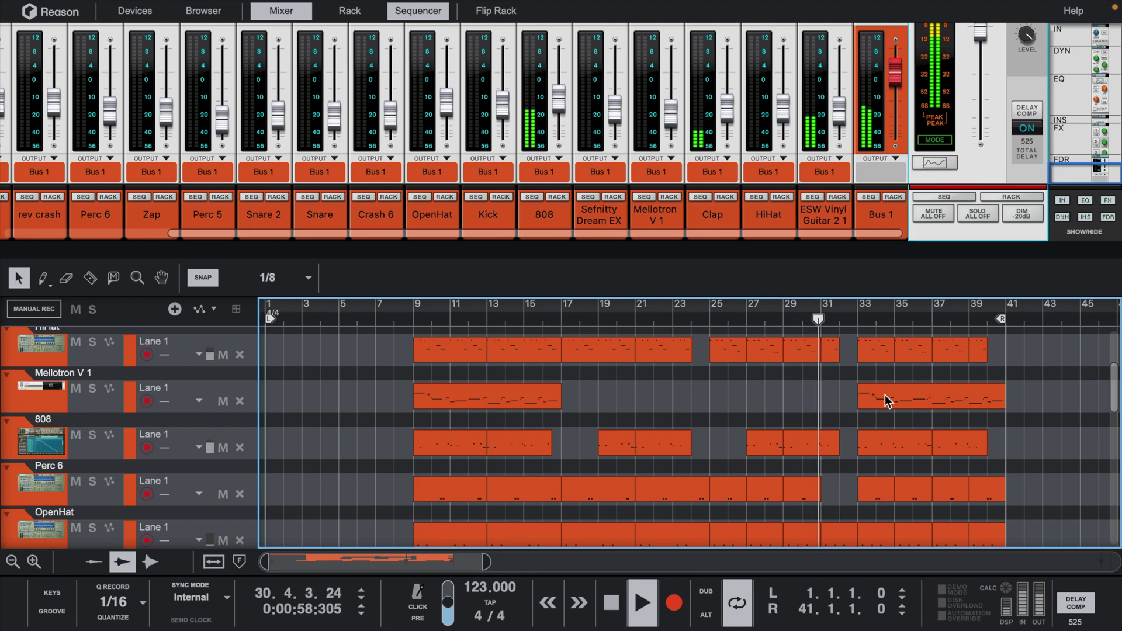
scroll(840, 413, down, 2)
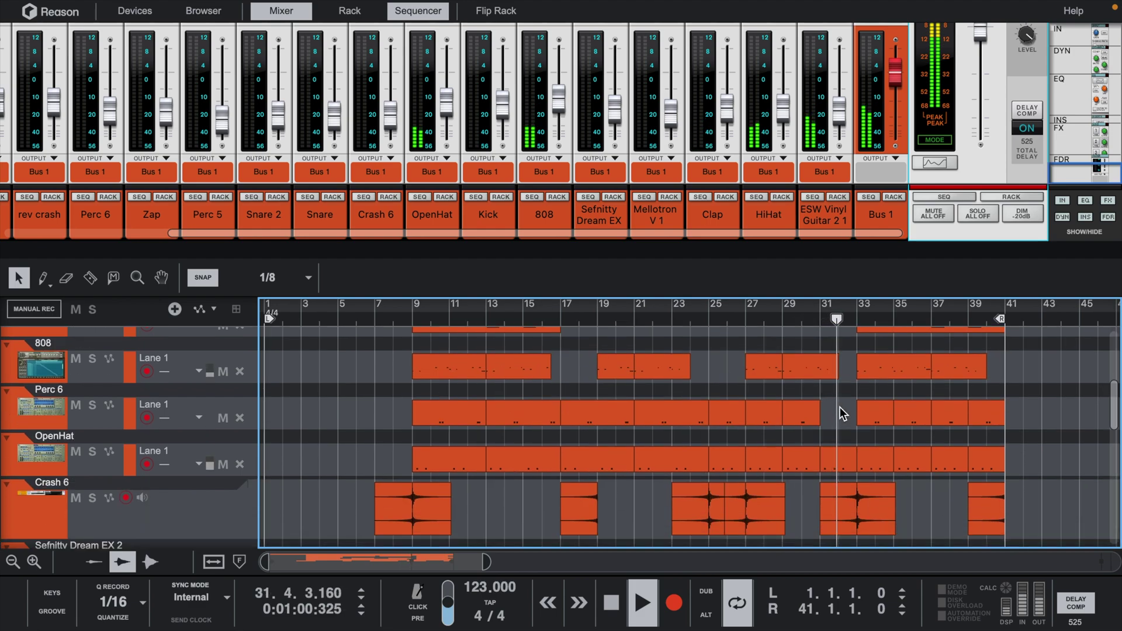